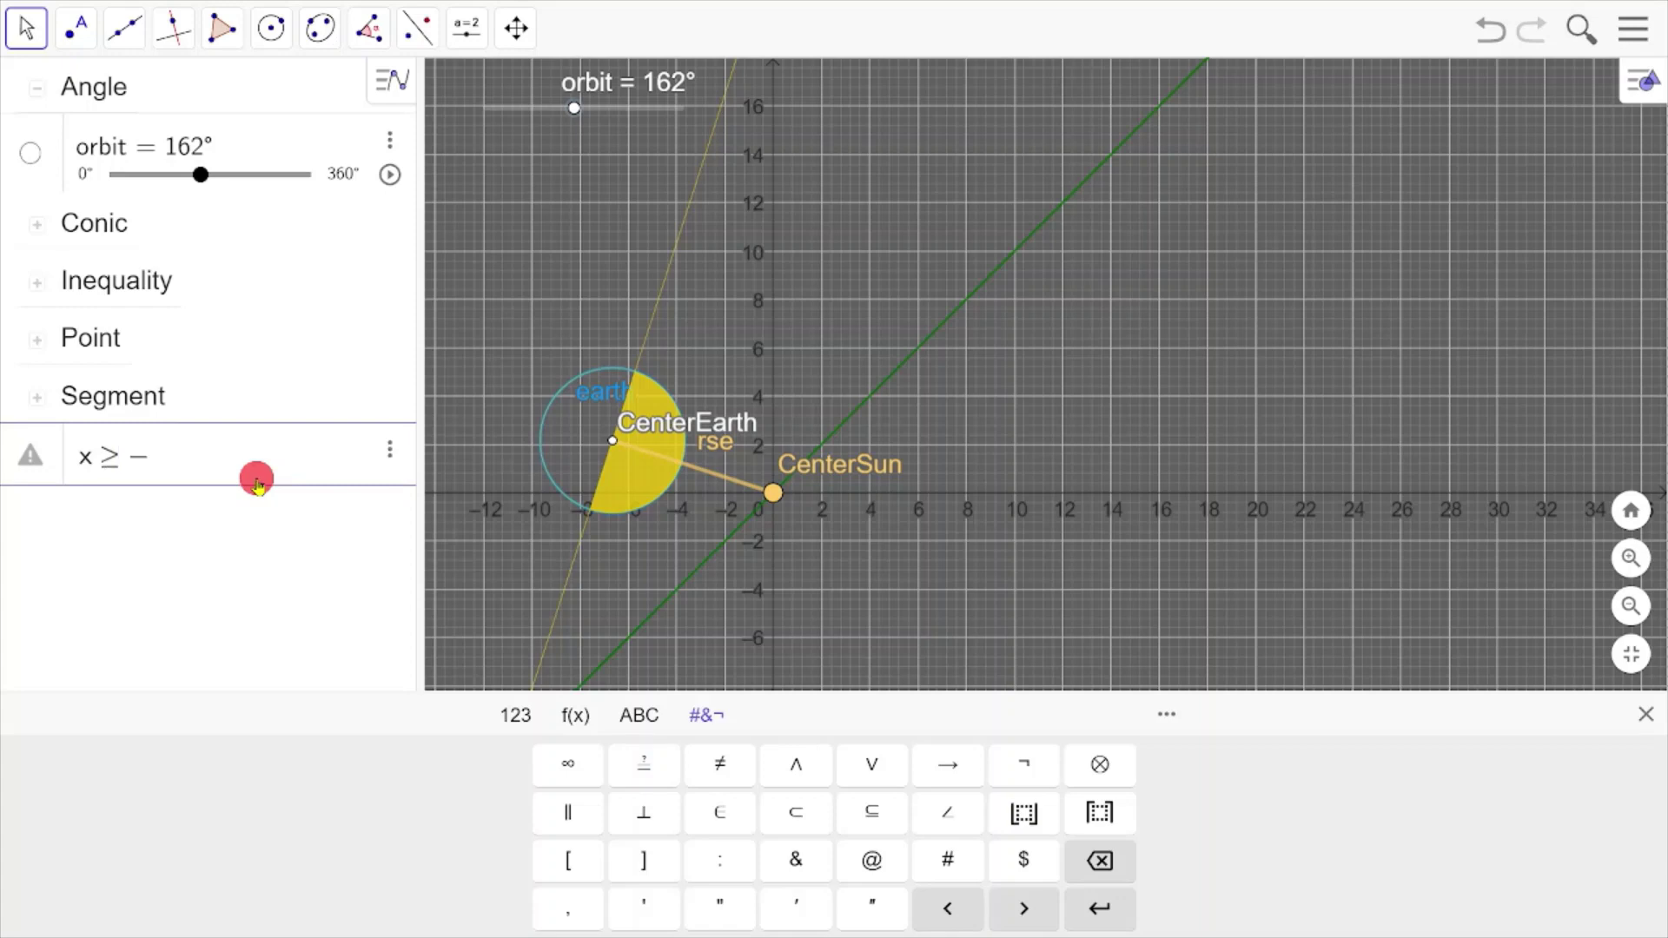
Complete the inequality x ≥ −7 and rename it juneterm.
text(7)
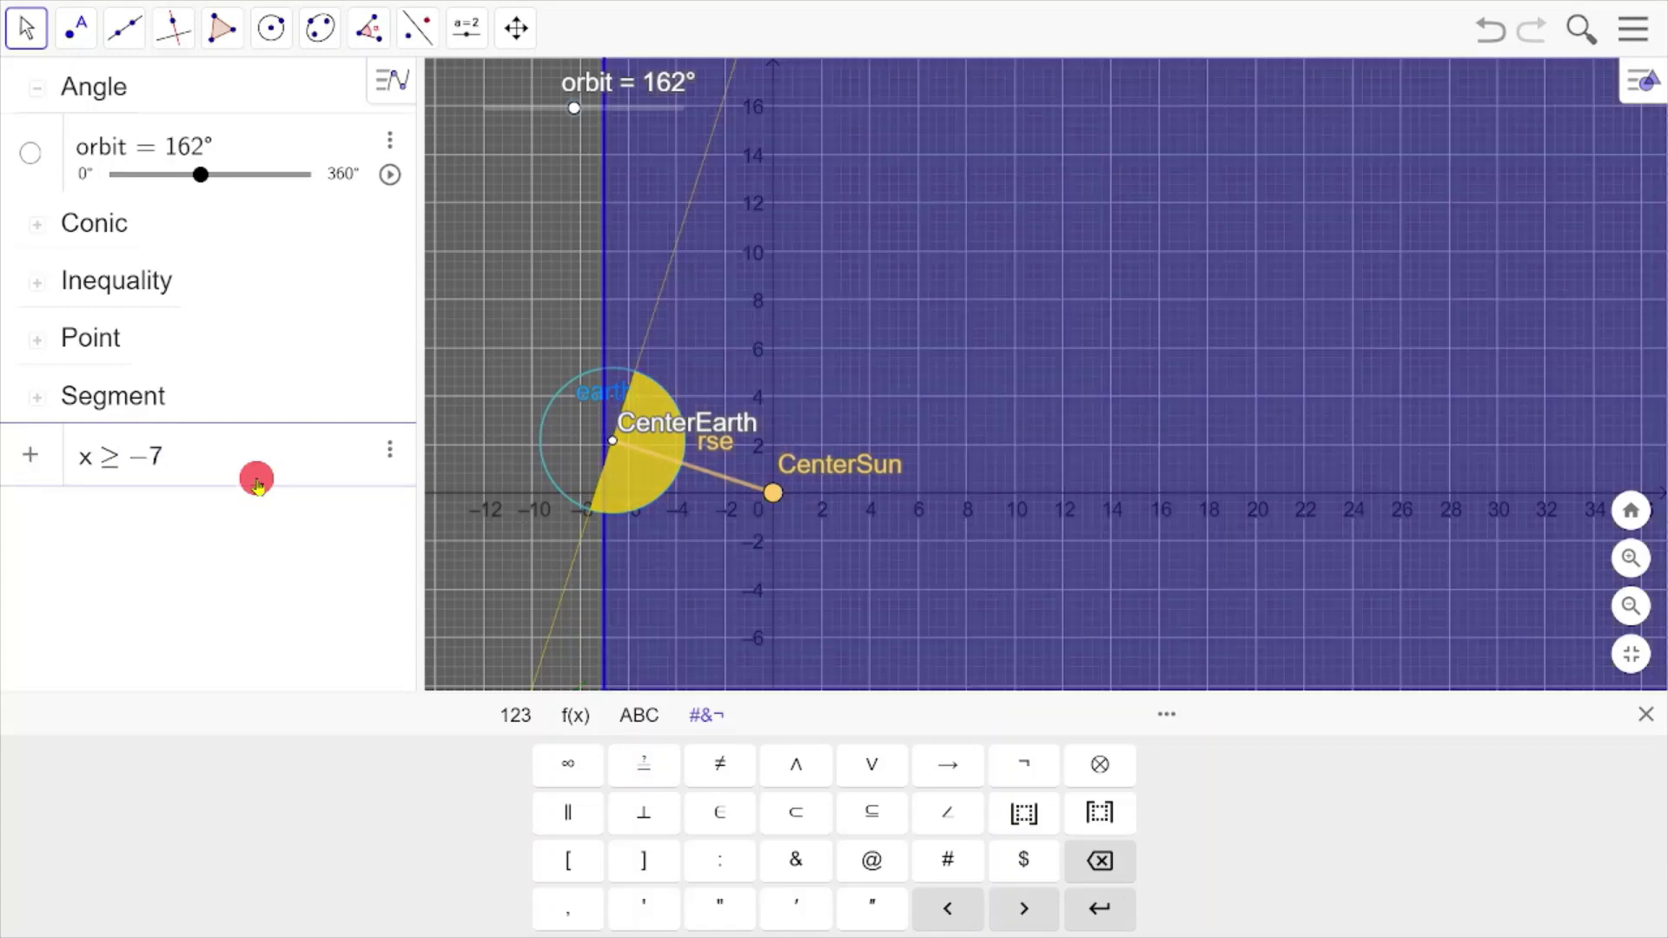
key(Return)
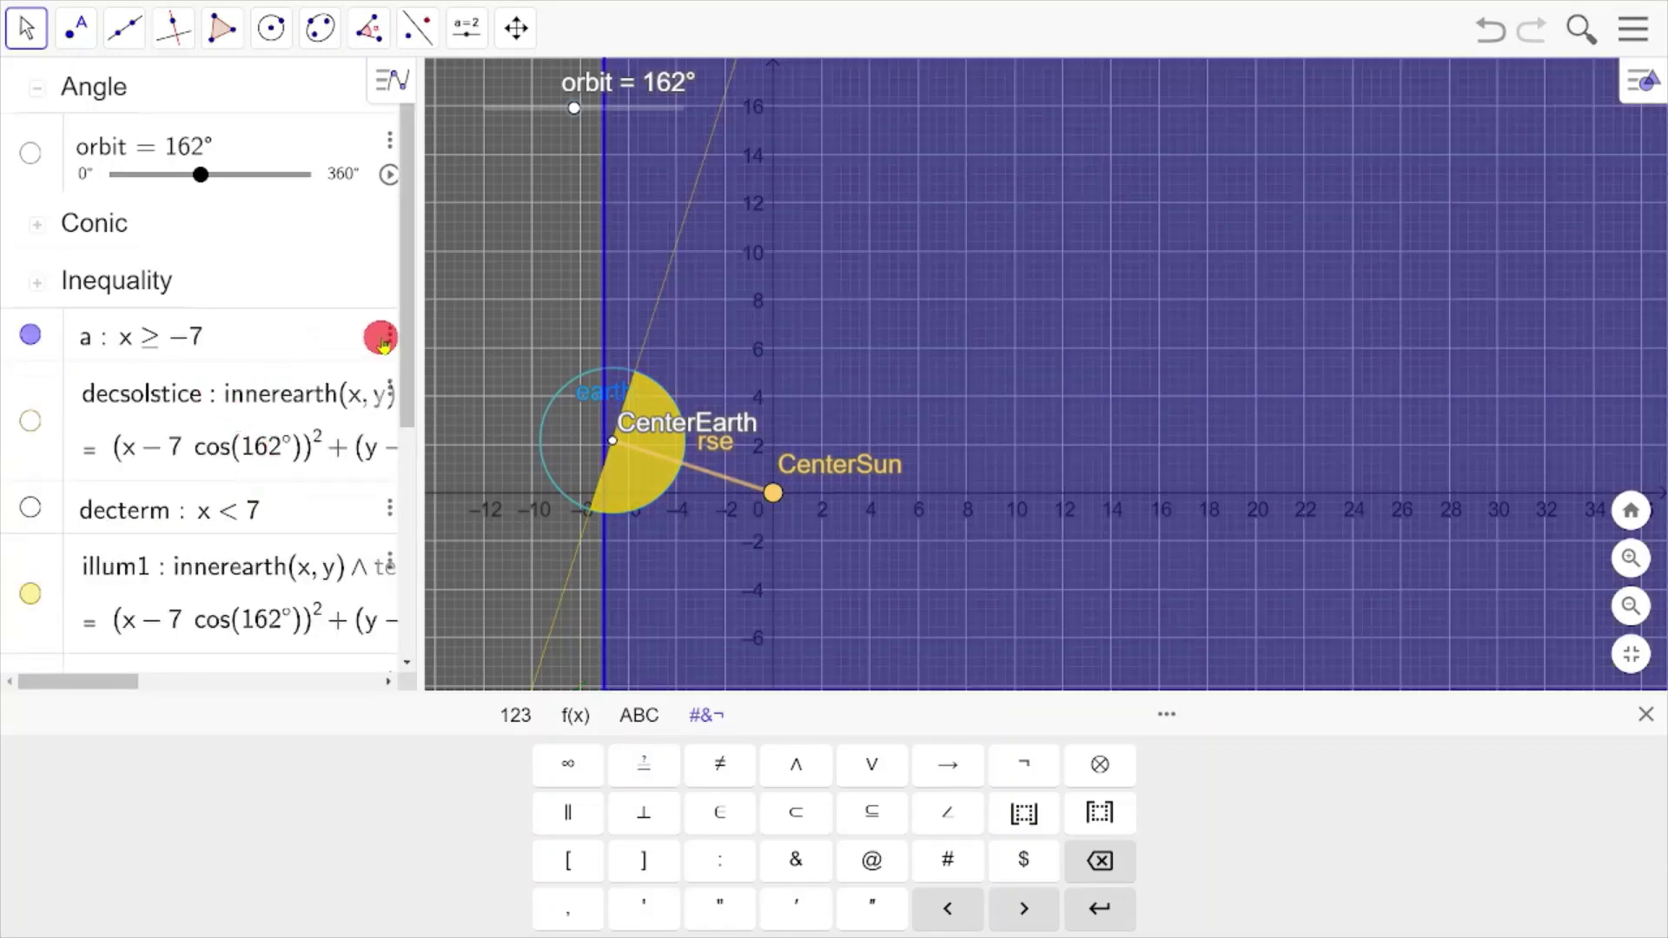
click(383, 341)
click(404, 409)
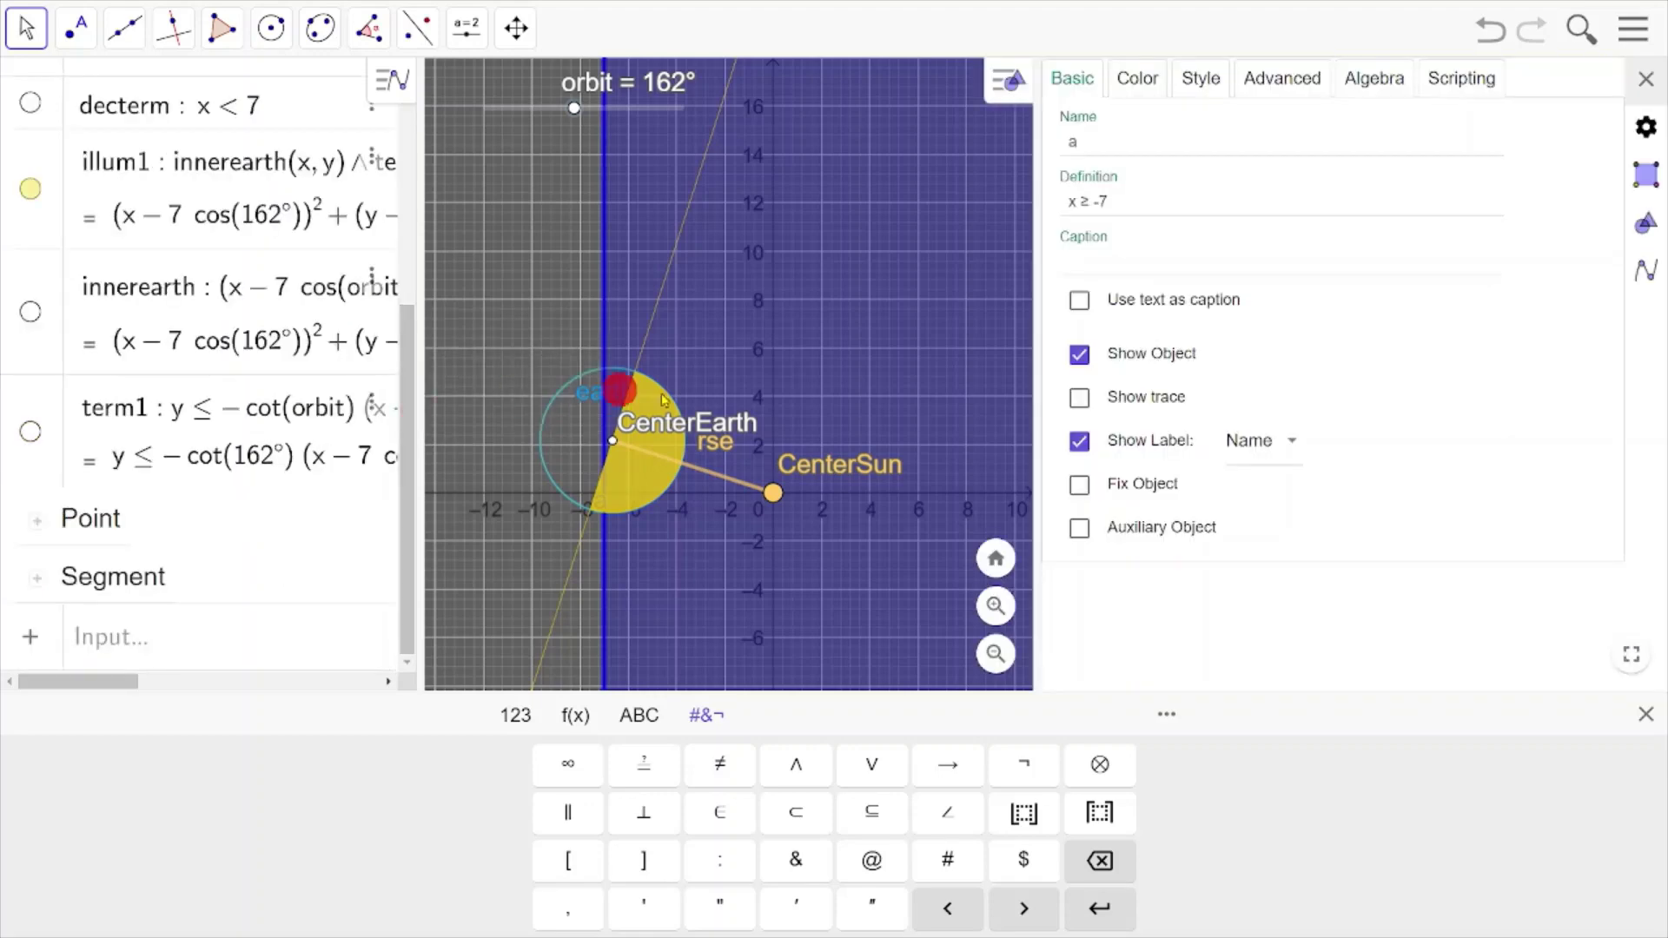
click(1102, 145)
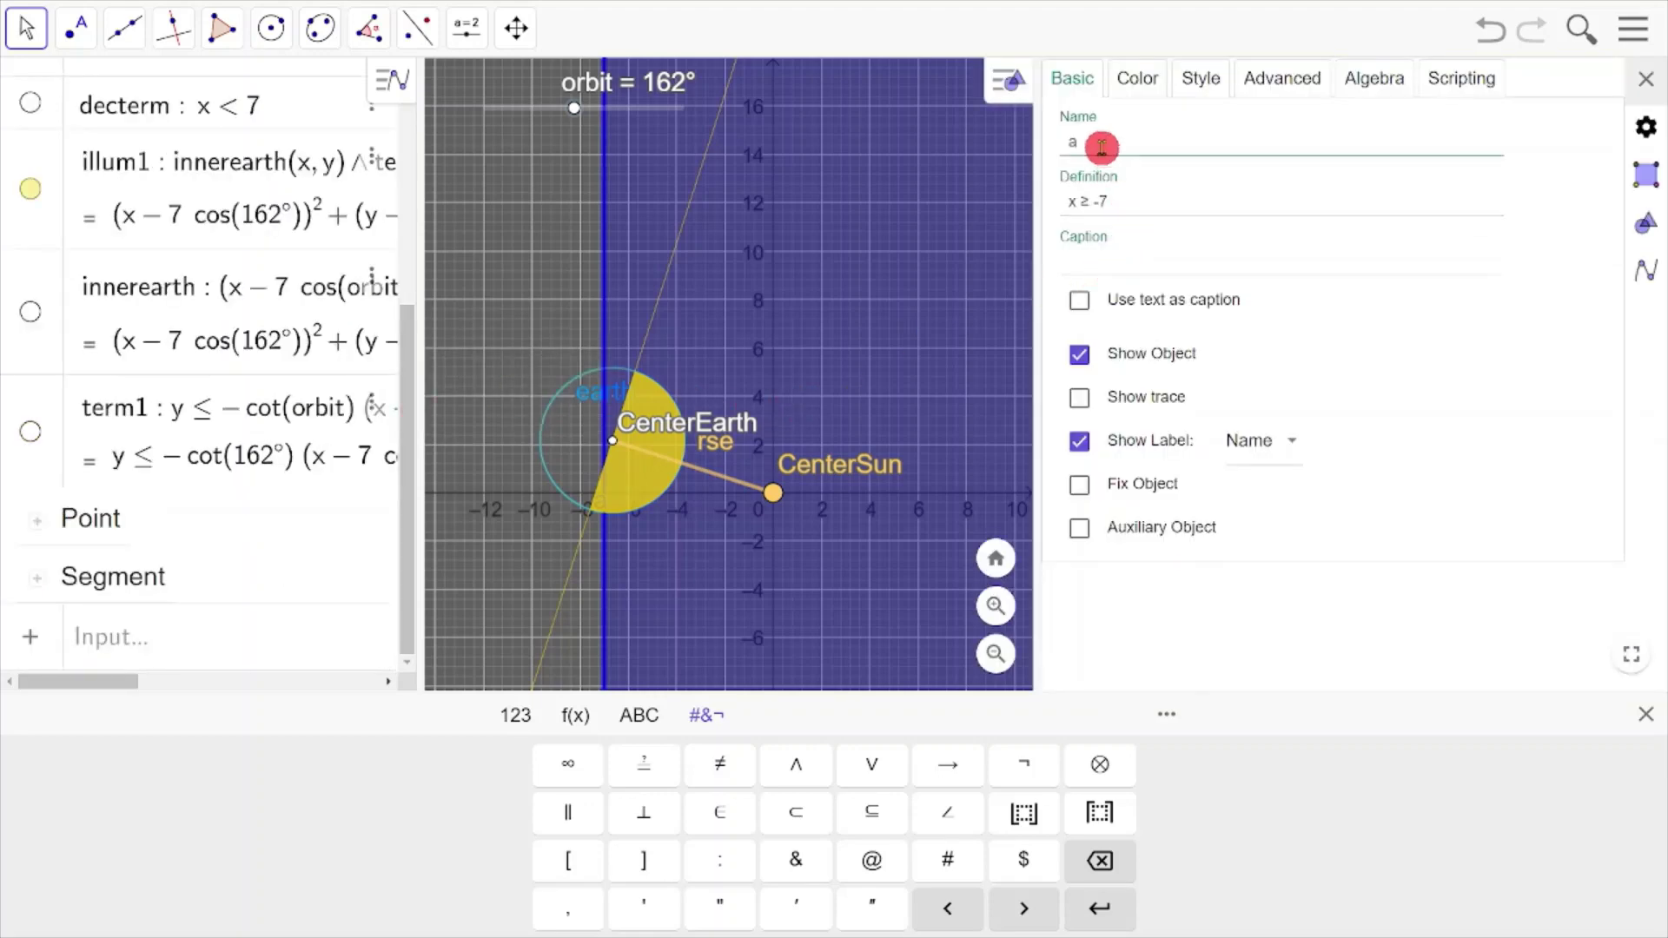
drag(1053, 142, 1223, 152)
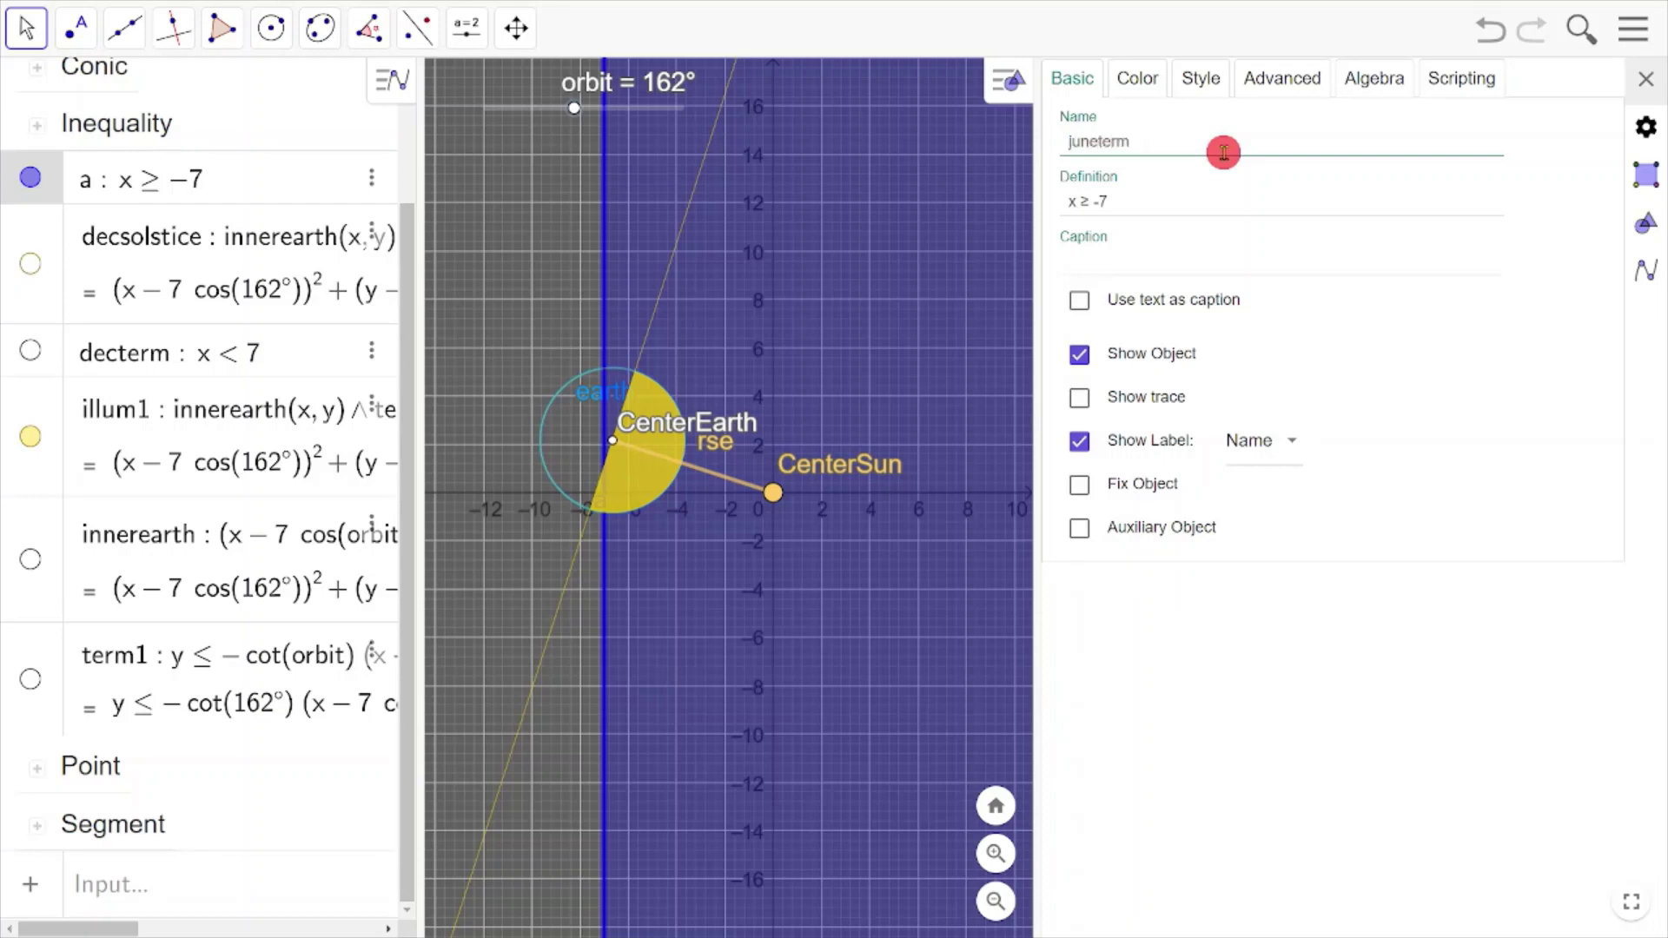
key(Return)
click(1646, 78)
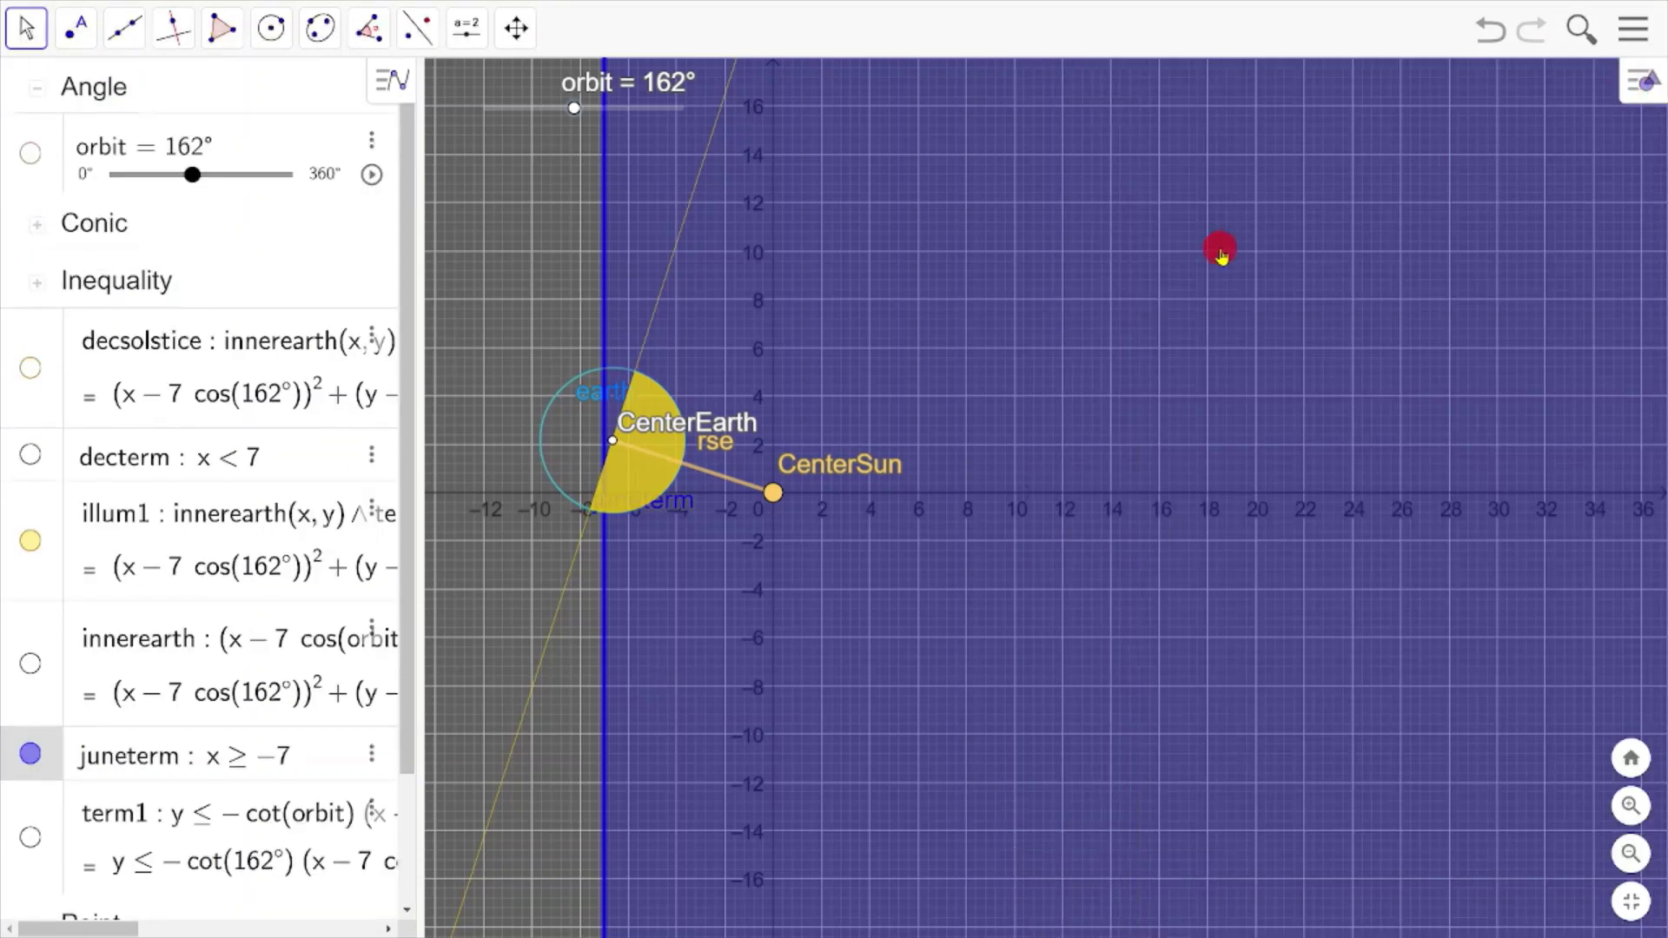
Create a region from the expression innerearth ∧ juneterm.
click(44, 287)
click(97, 449)
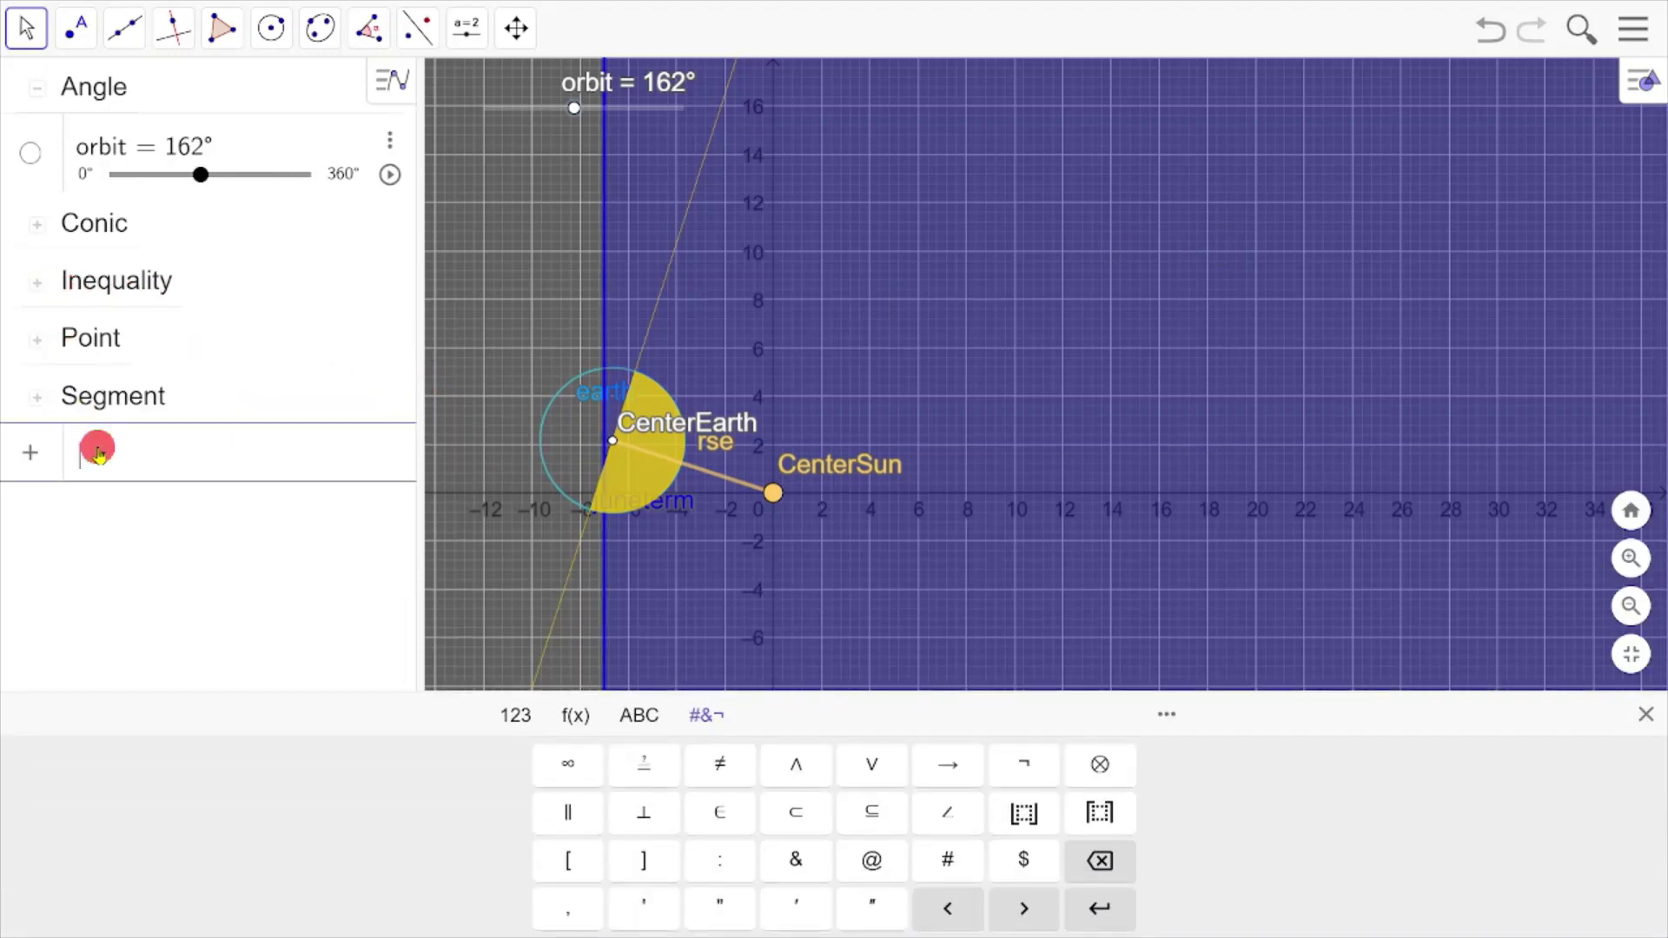
text(inne)
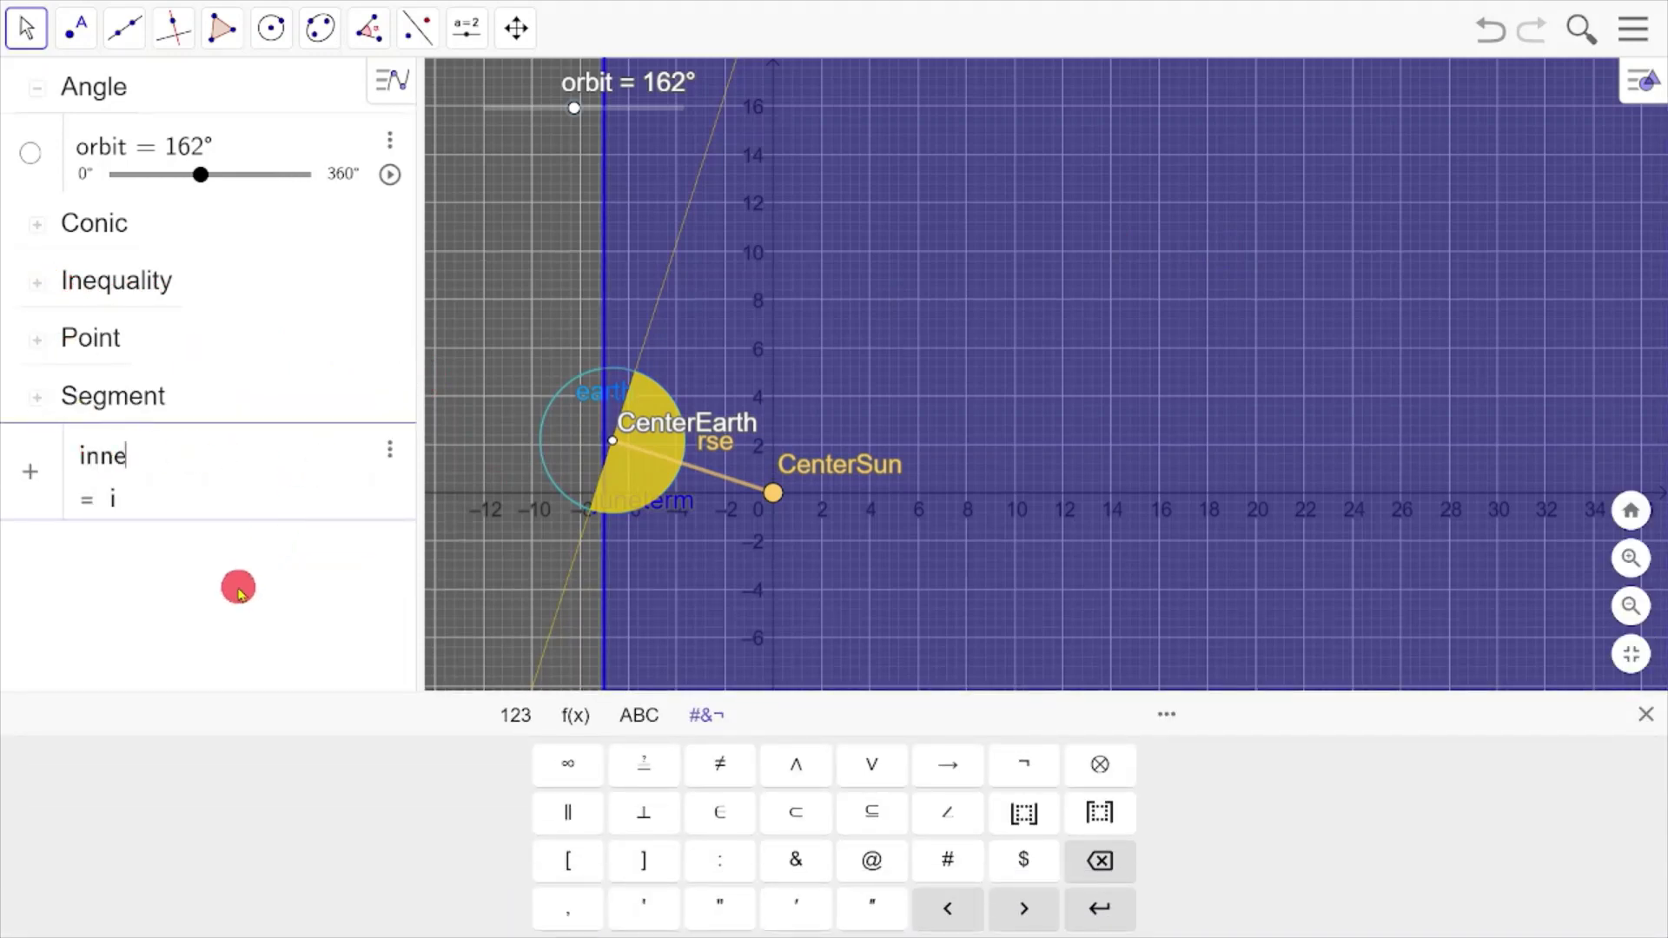
text(rearth)
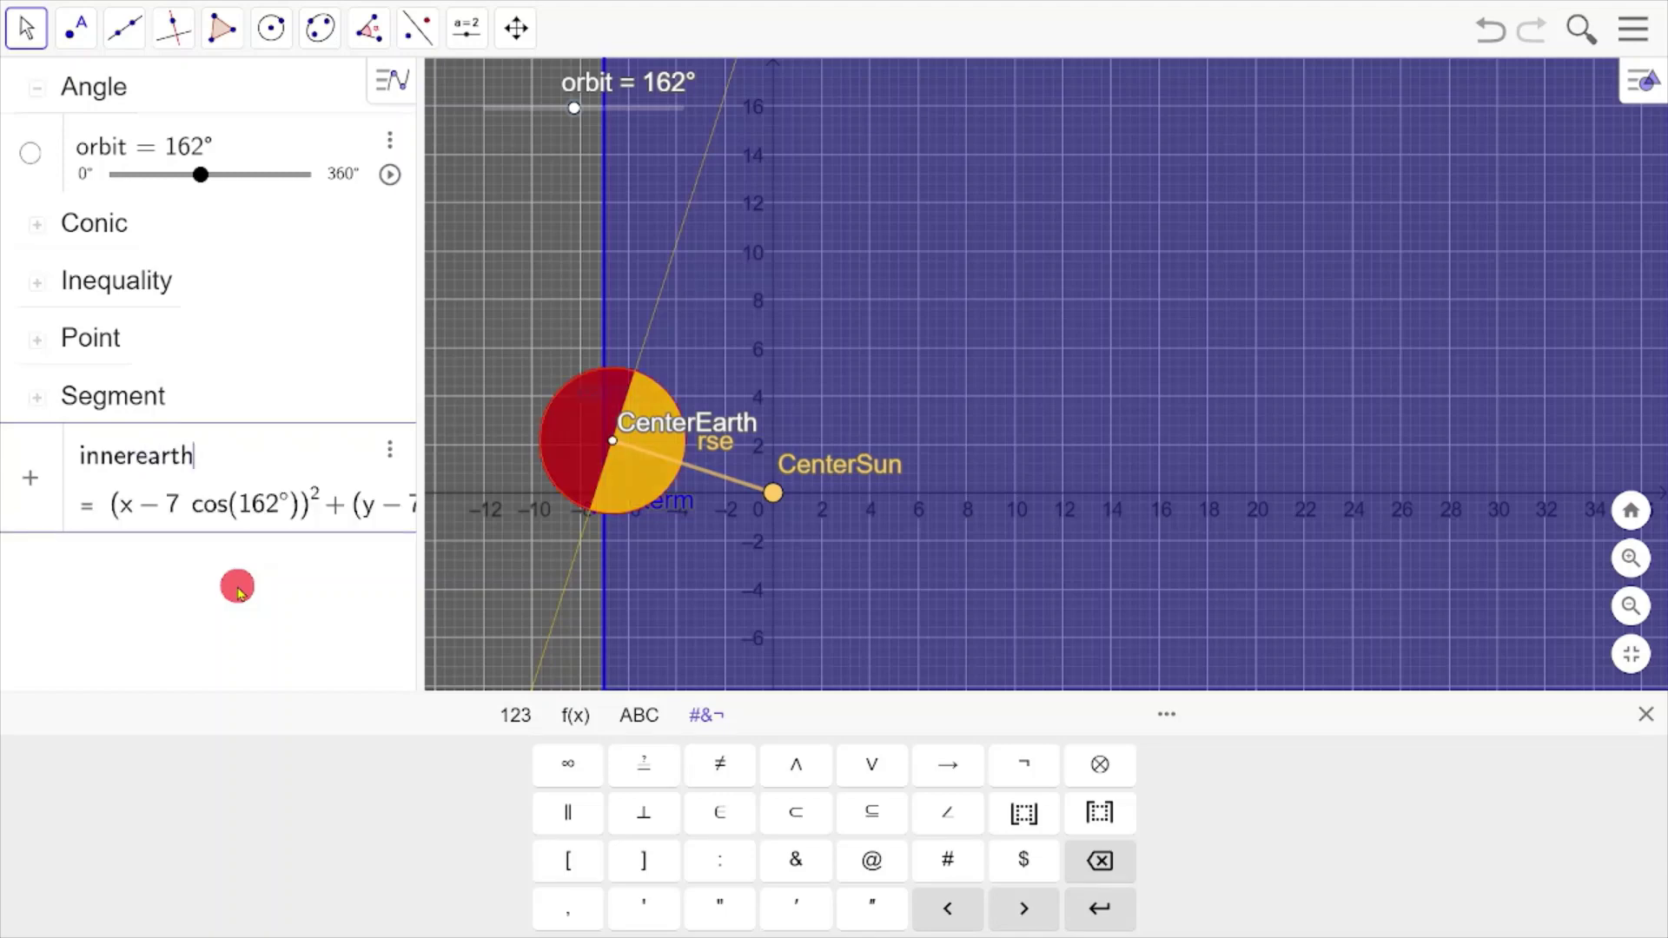
click(817, 778)
text(june)
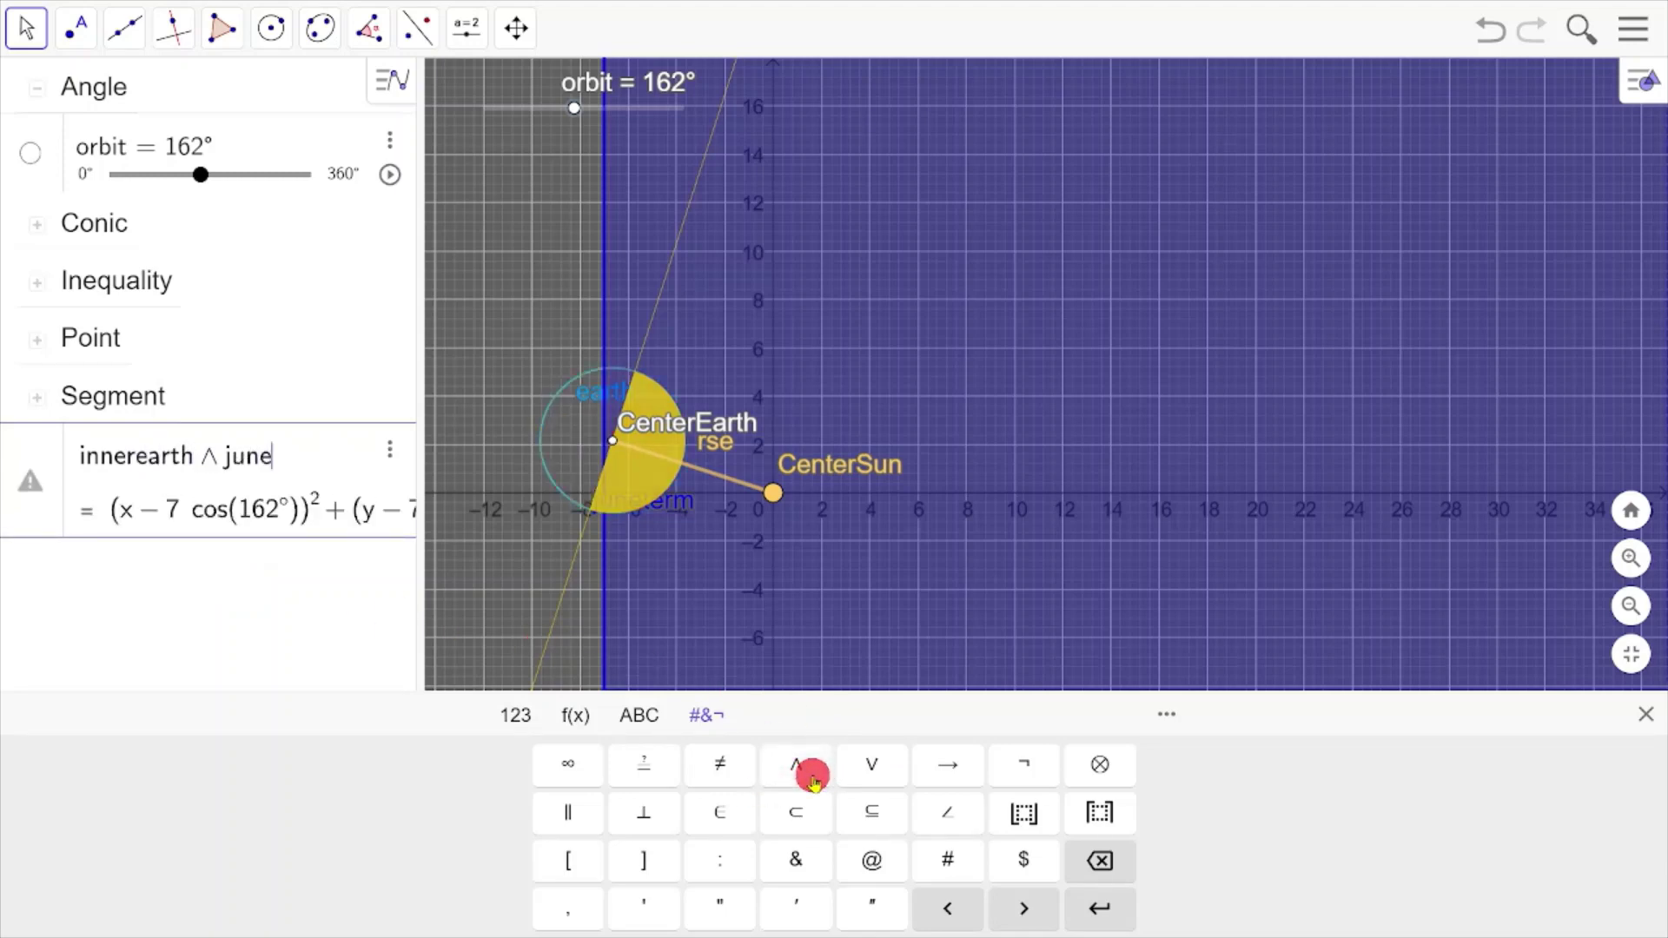
text(term)
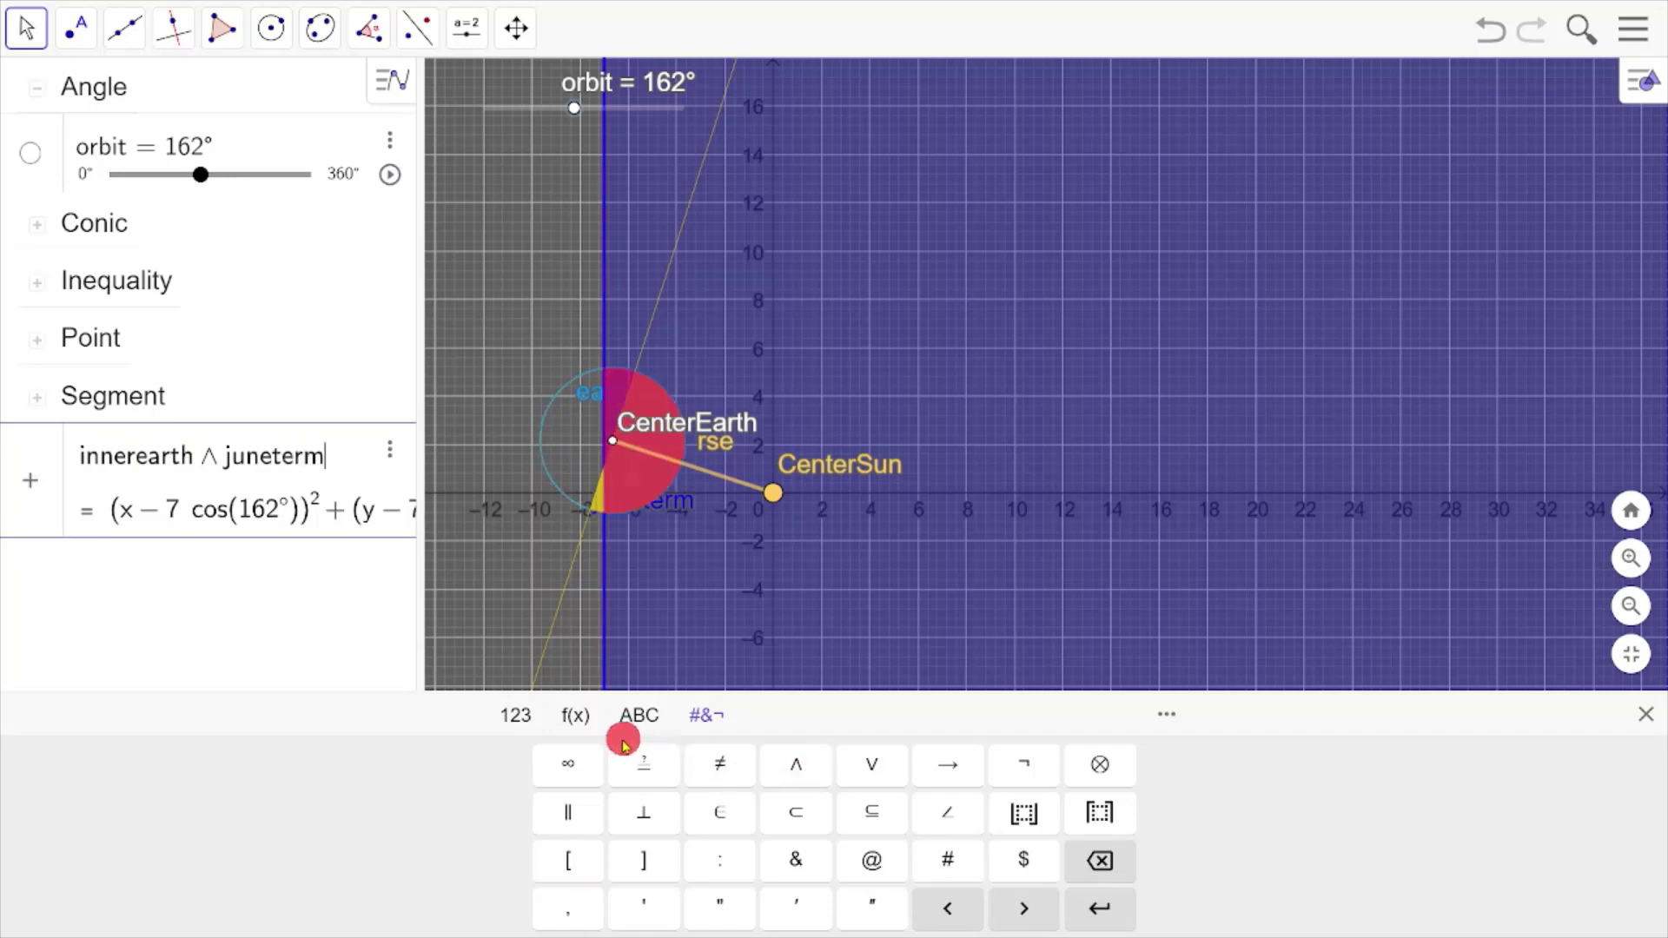
click(1116, 923)
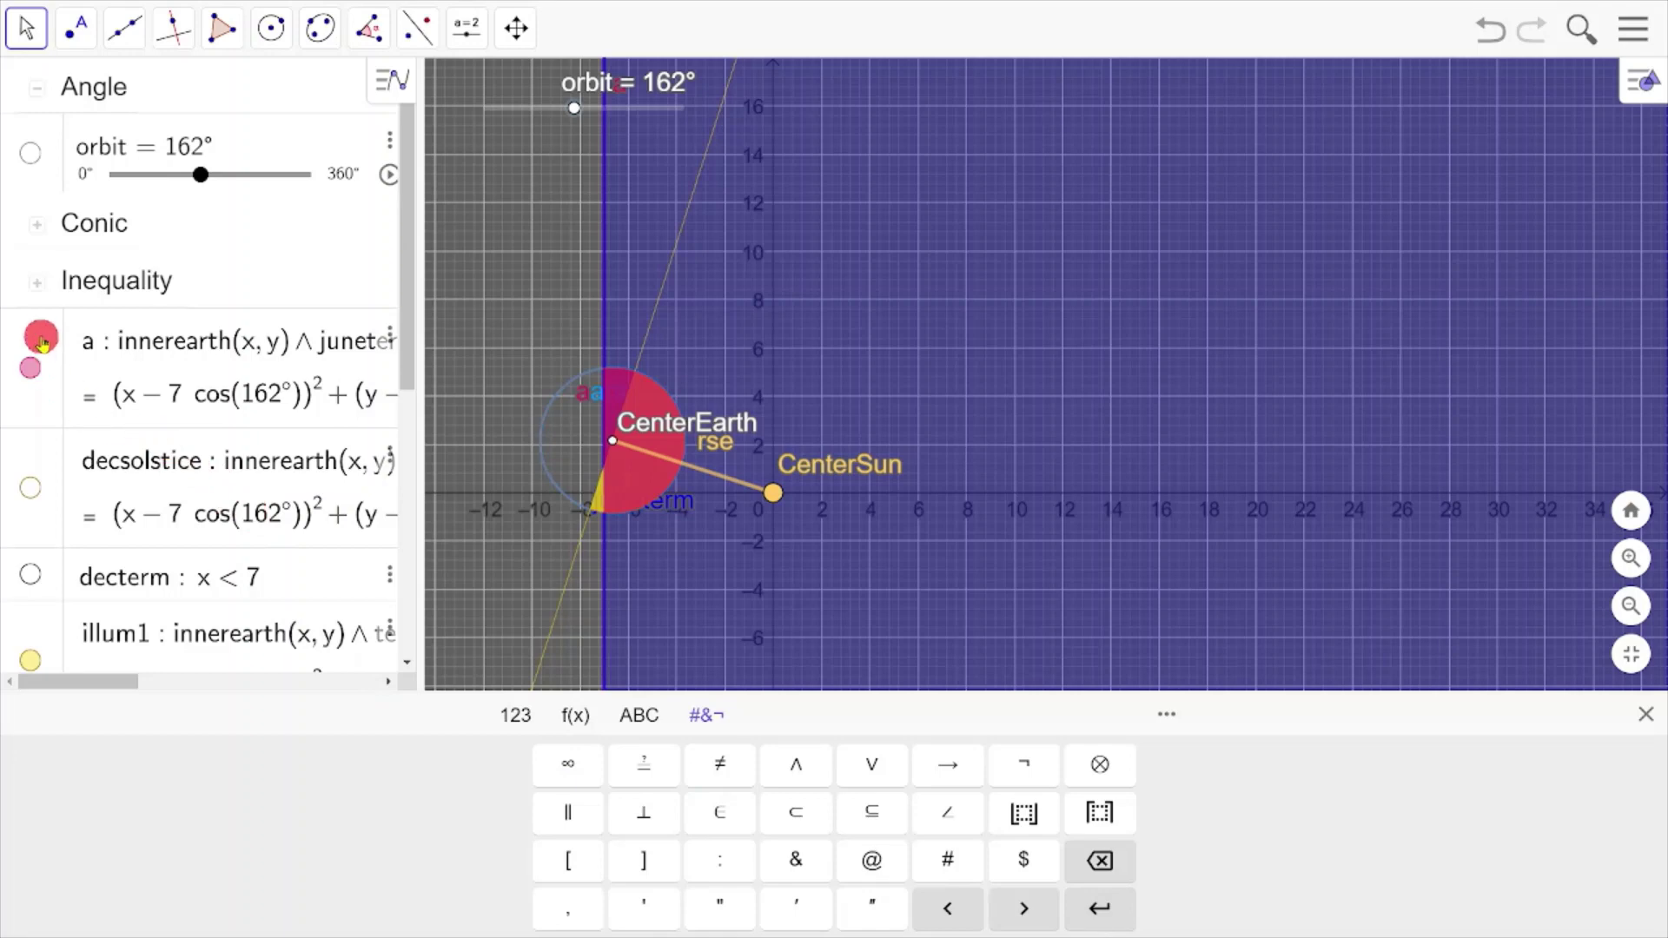
Hide the label of the new innerearth ∧ juneterm region and rename it junesolstice.
click(391, 344)
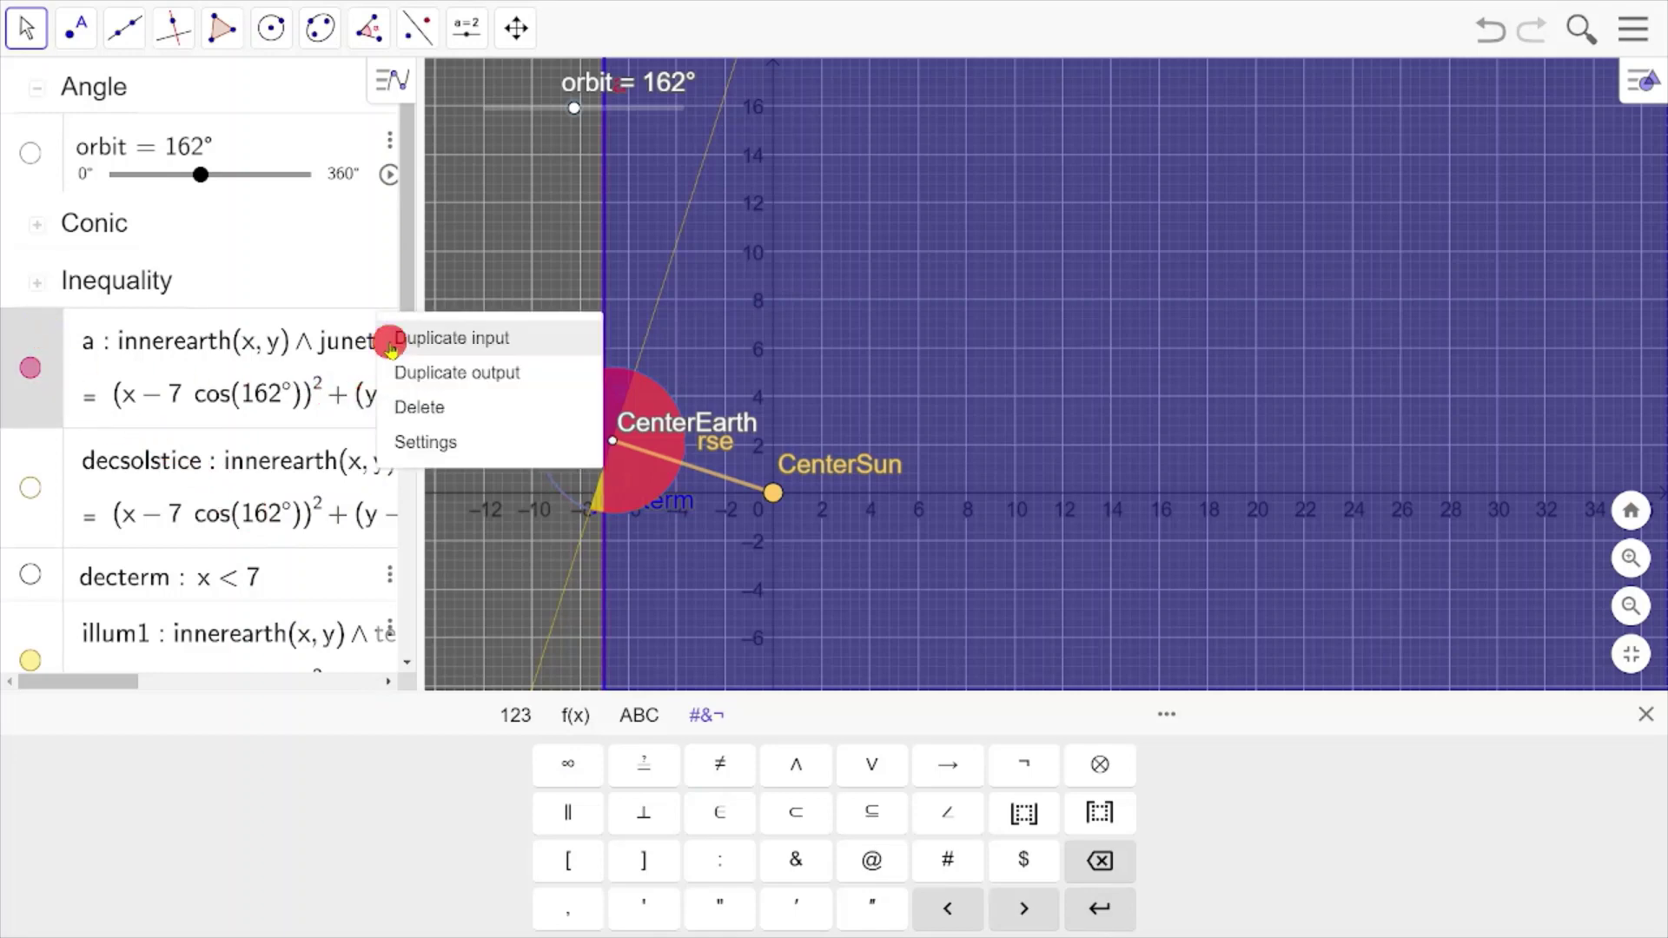
click(410, 439)
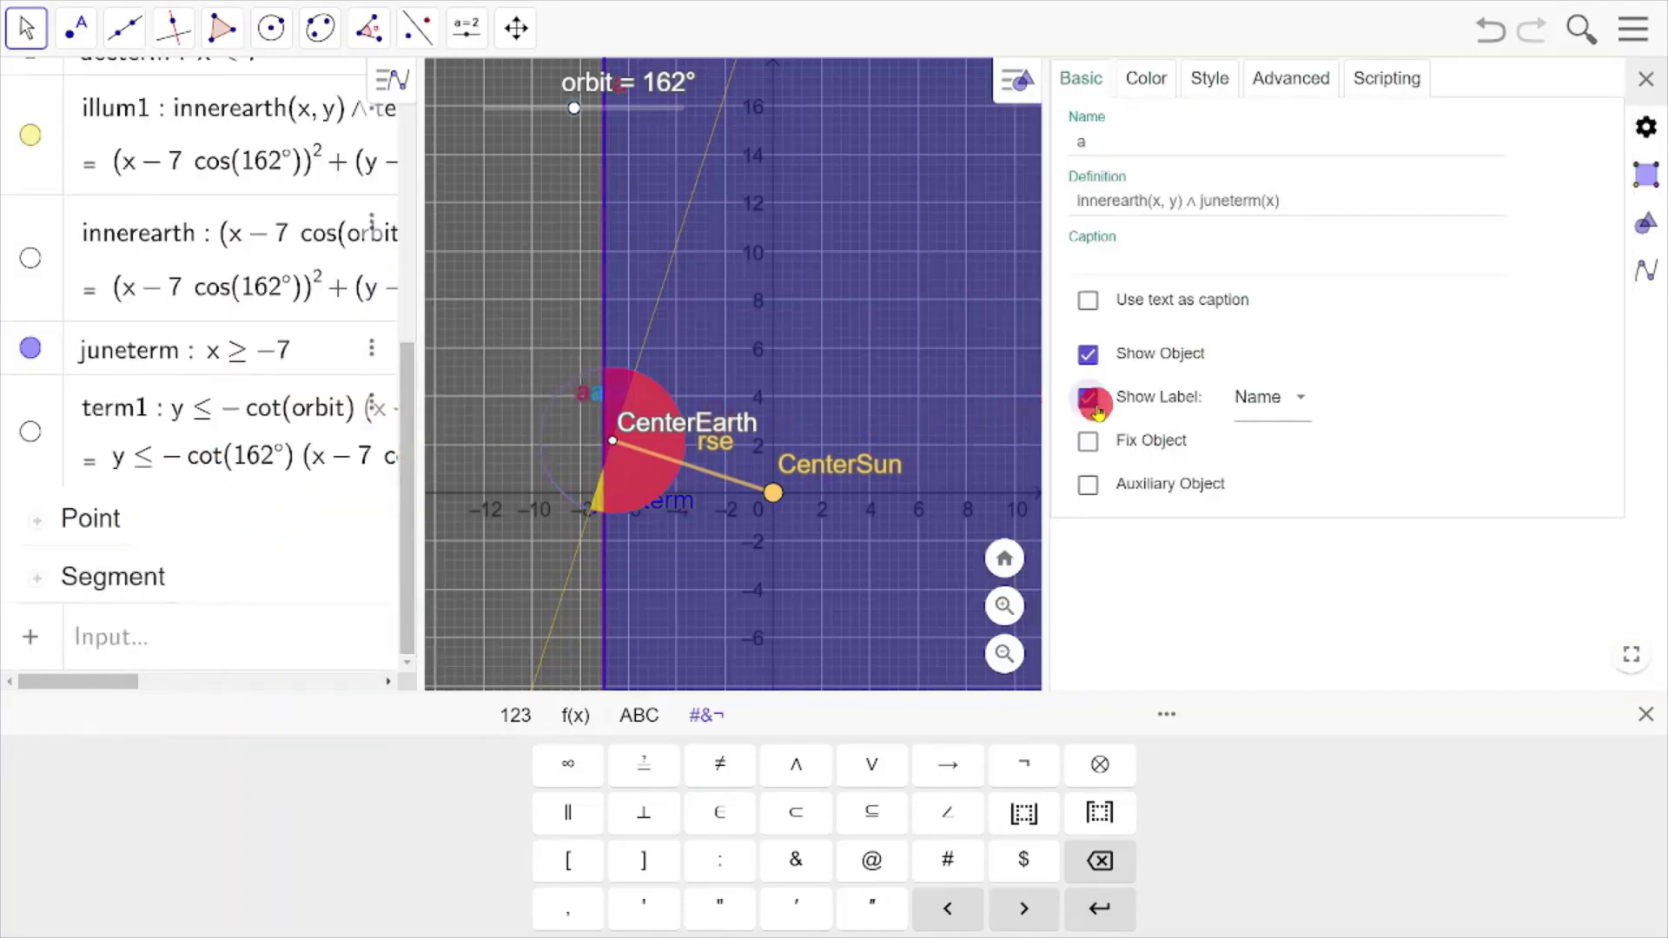
click(1093, 403)
click(1096, 139)
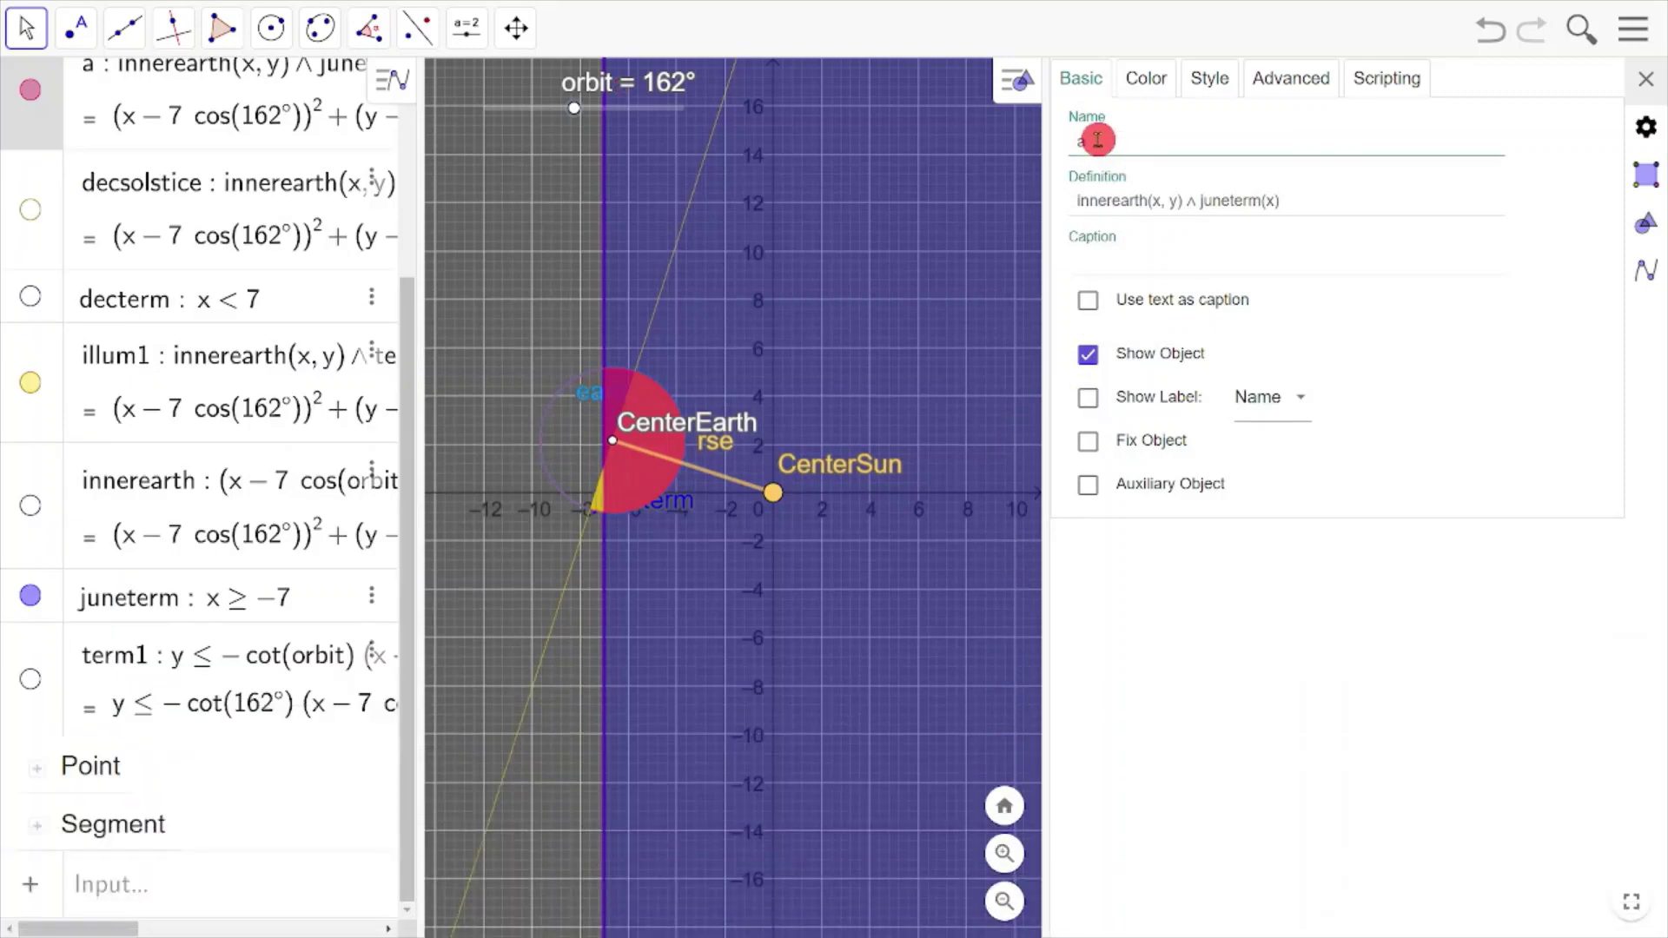
double_click(1084, 142)
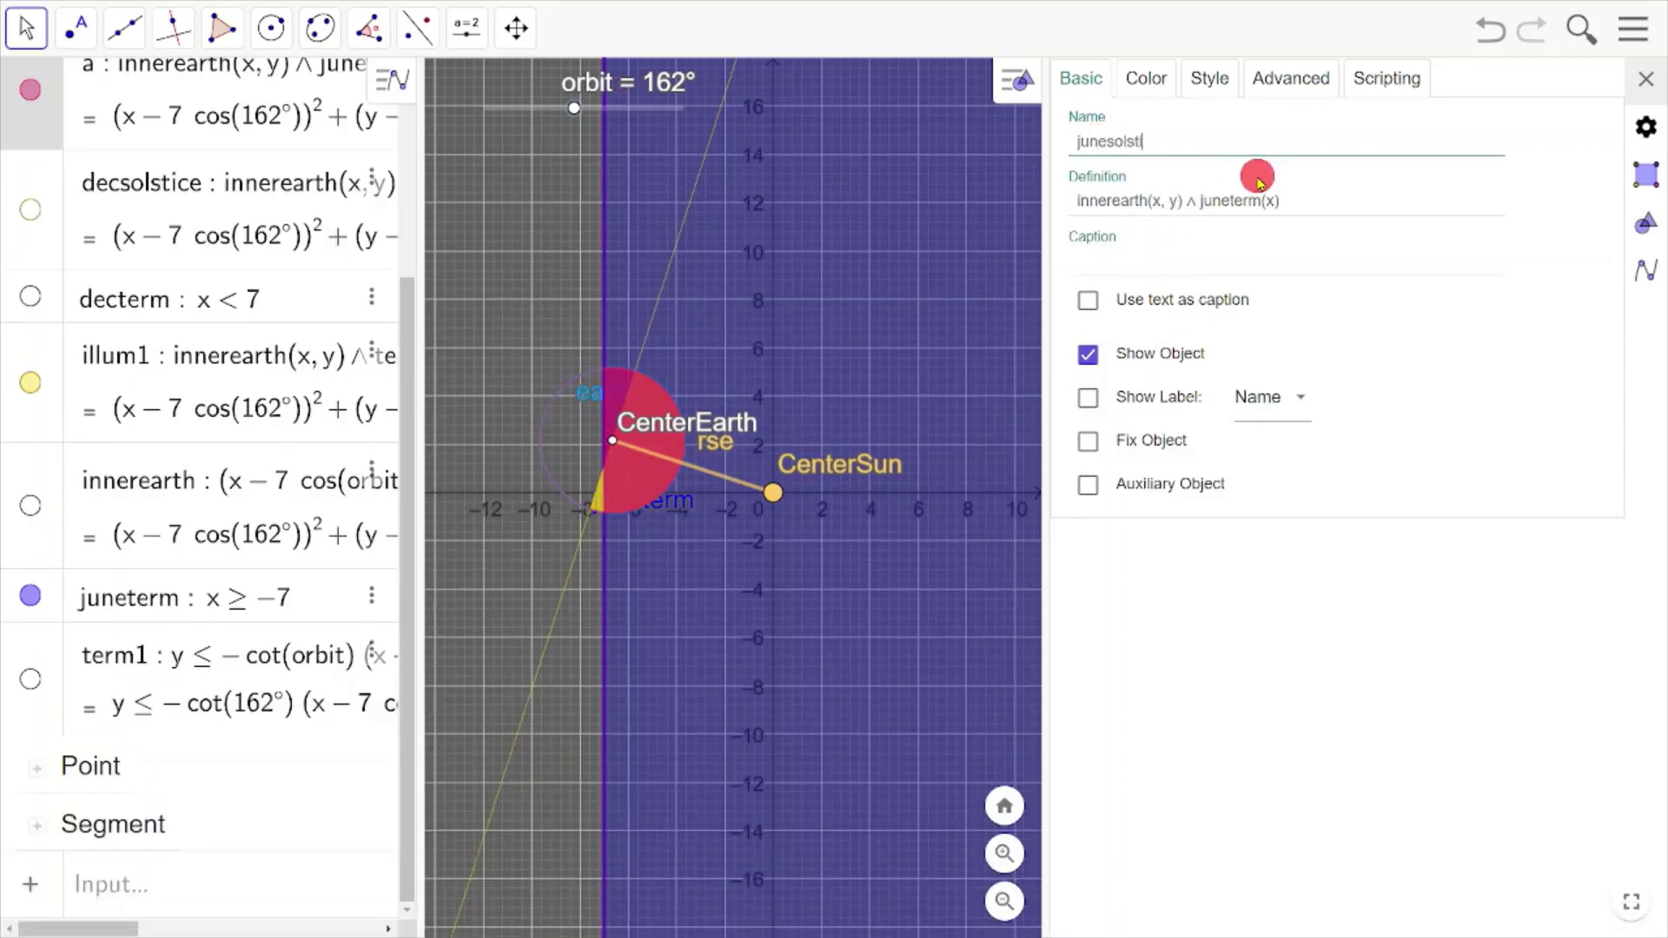
Color junesolstice gold (#FFD700) and set its condition to show object to 179deg<=orbit<=180deg.
click(1144, 78)
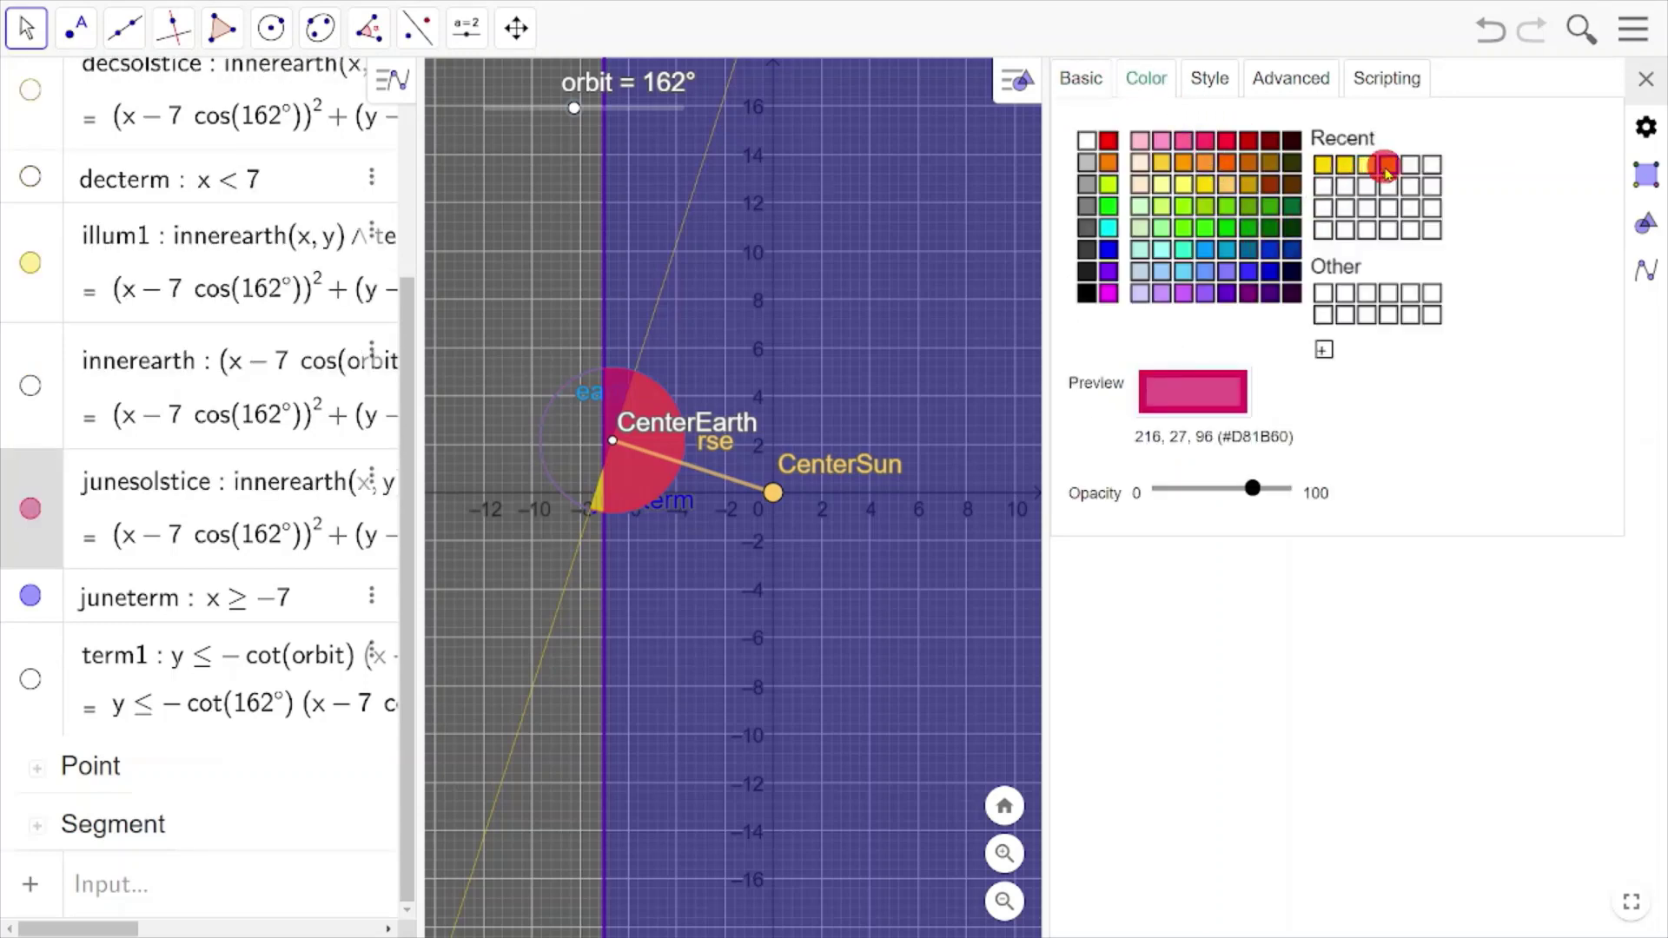
click(1345, 165)
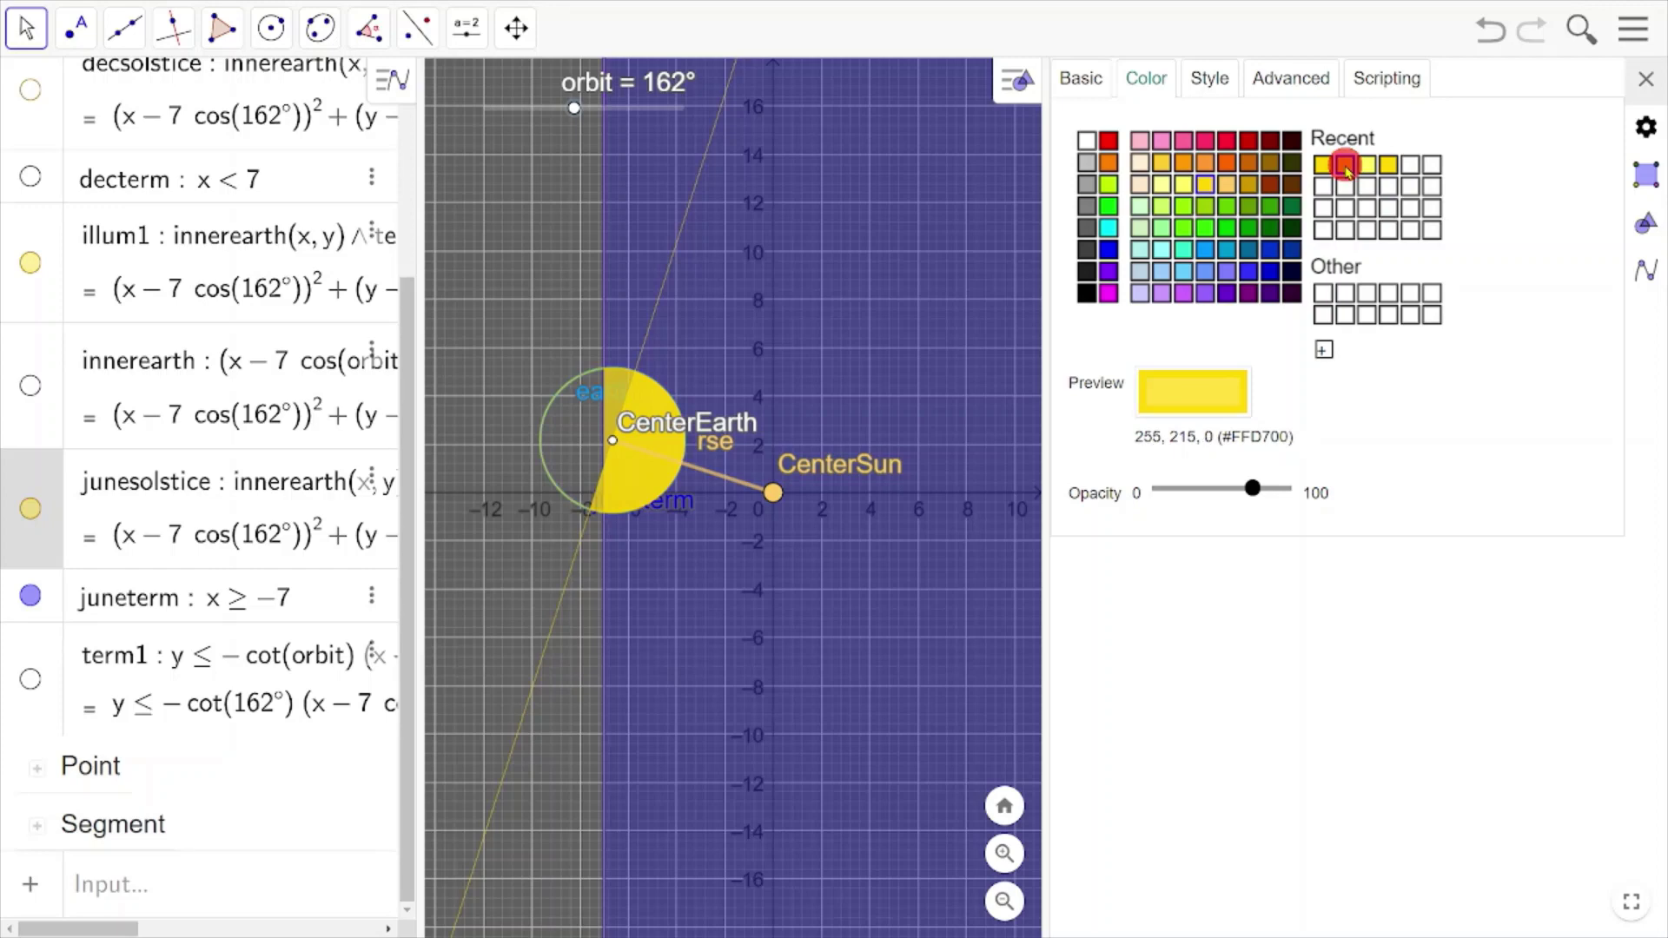
click(1295, 77)
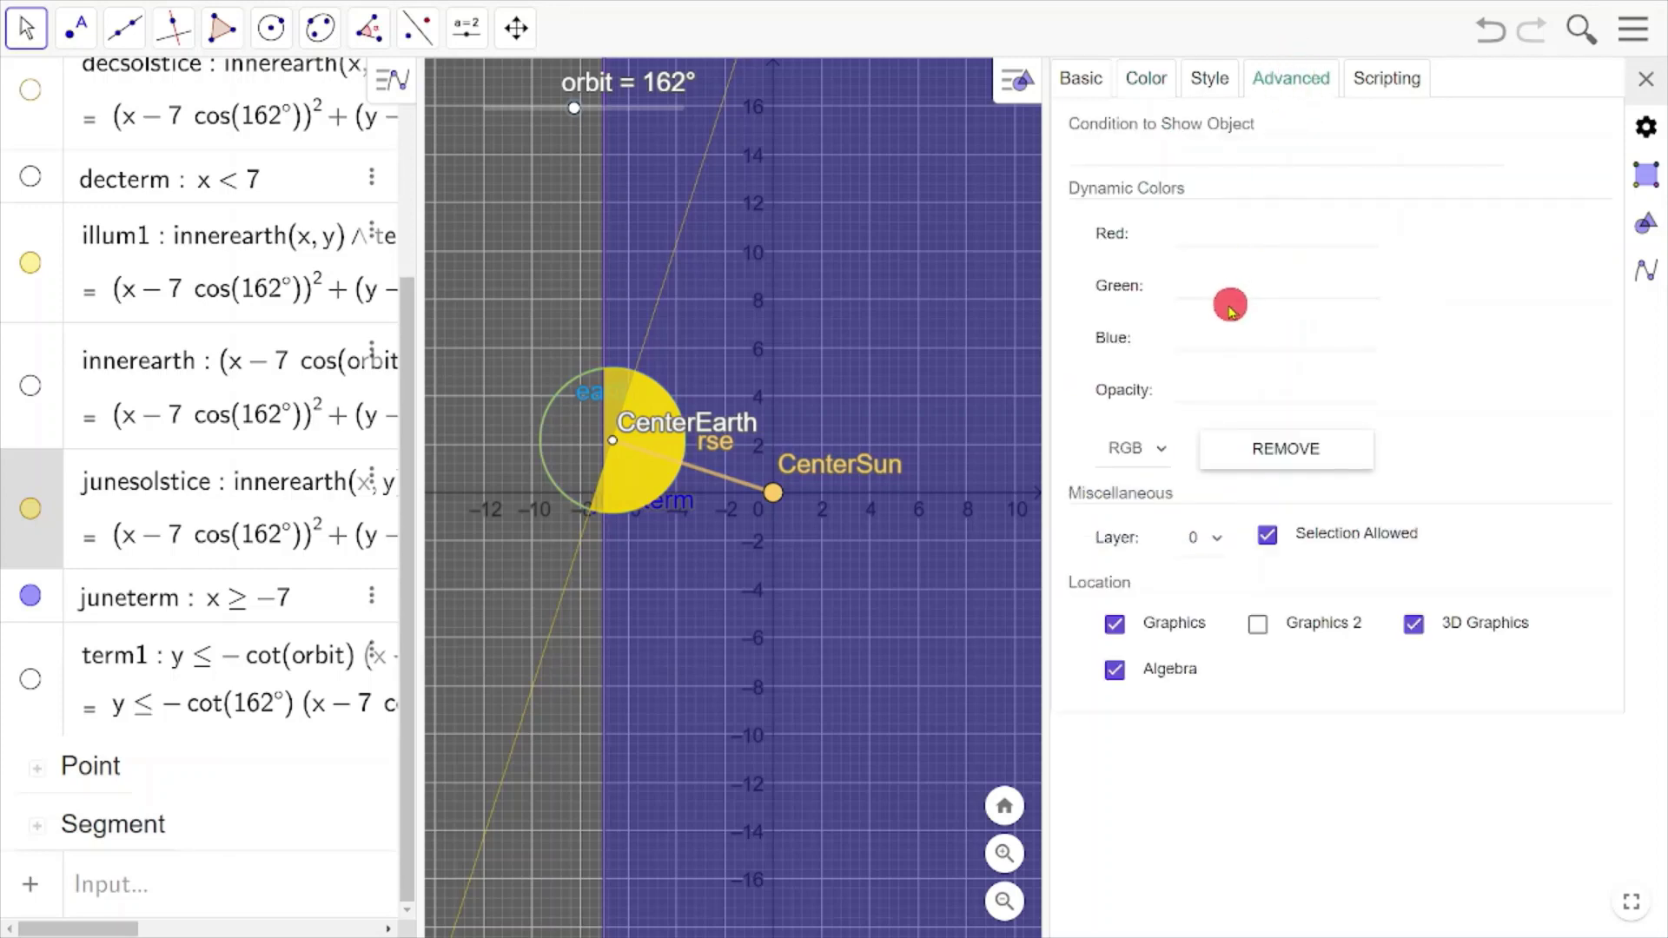
click(1134, 151)
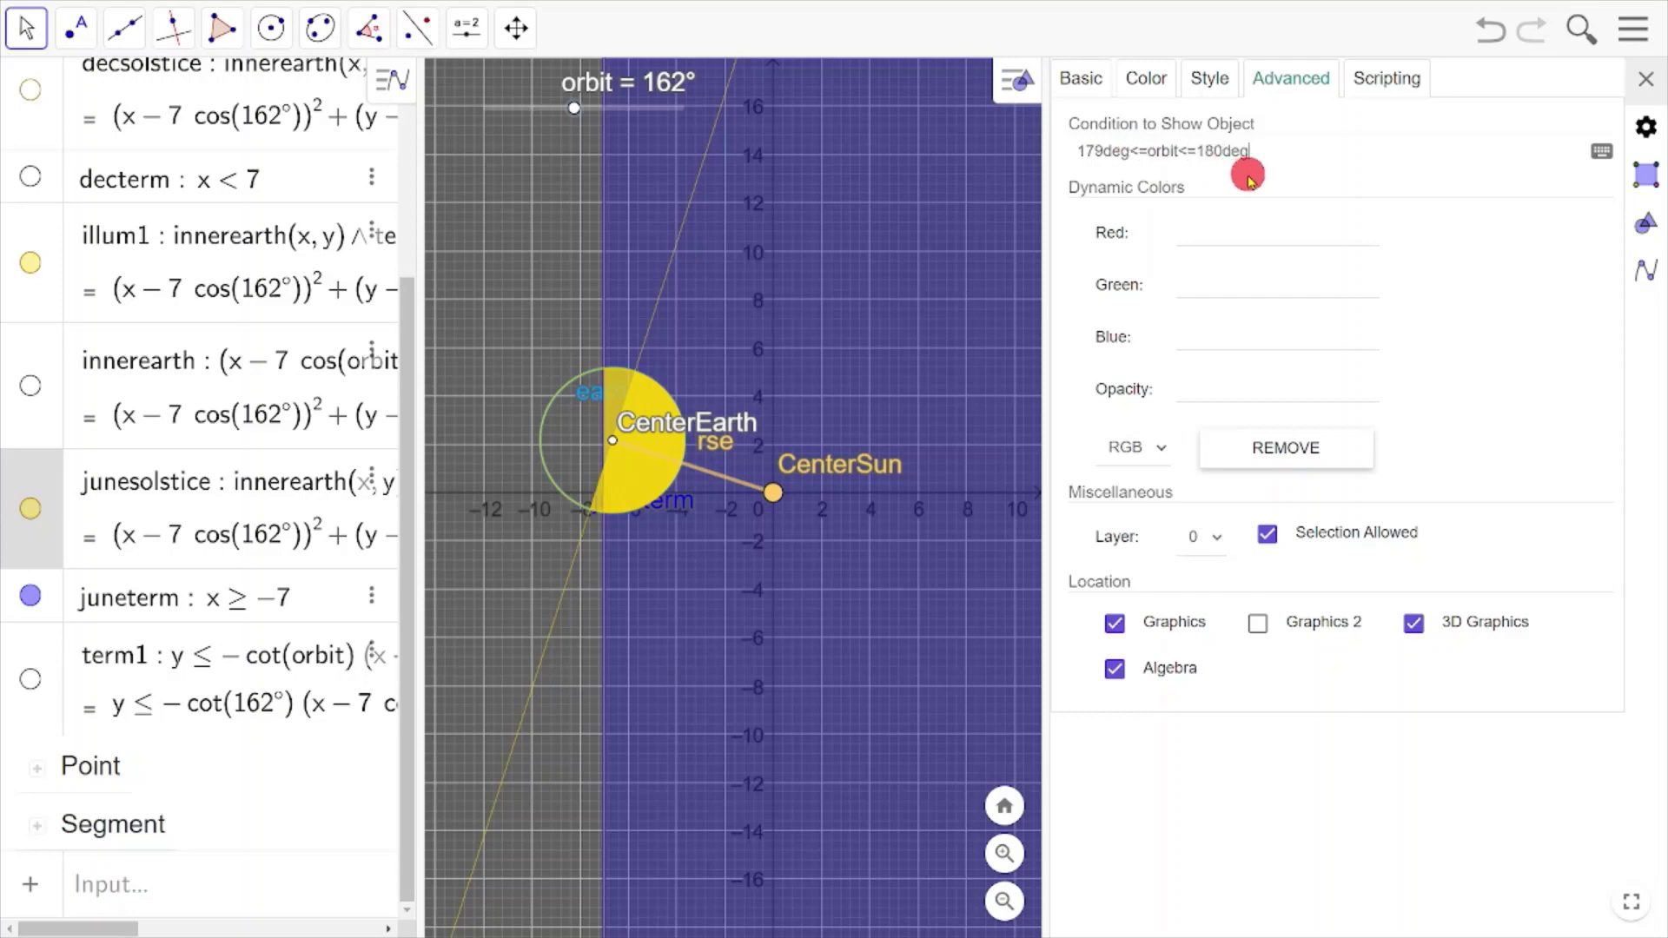
click(1591, 124)
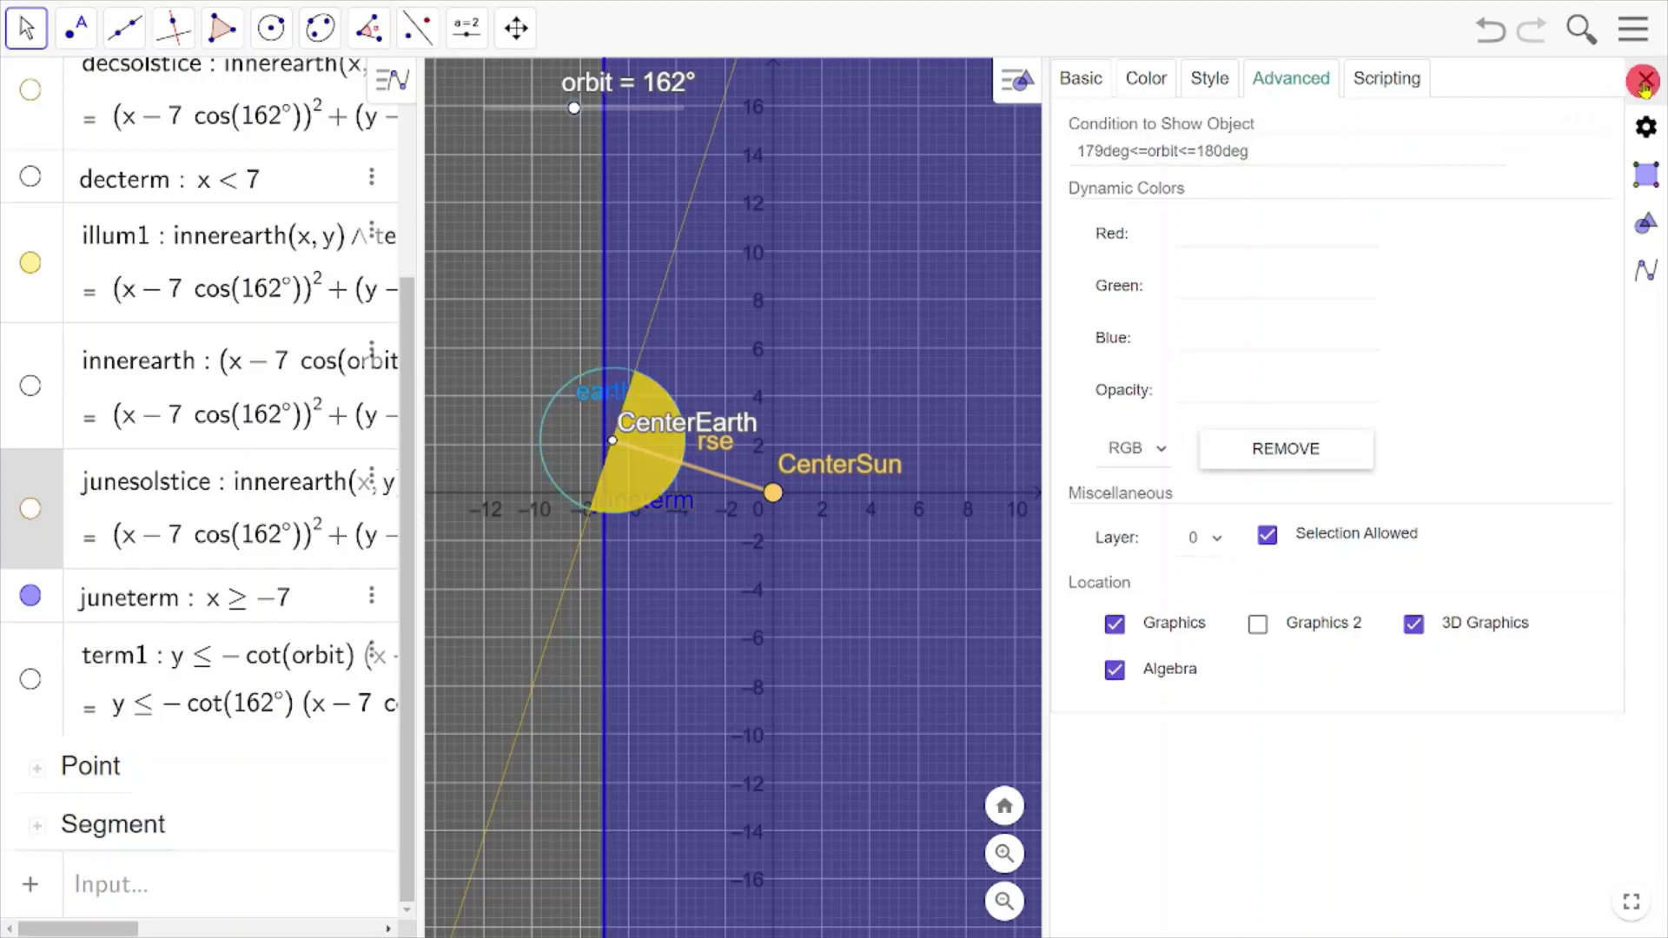
click(1644, 84)
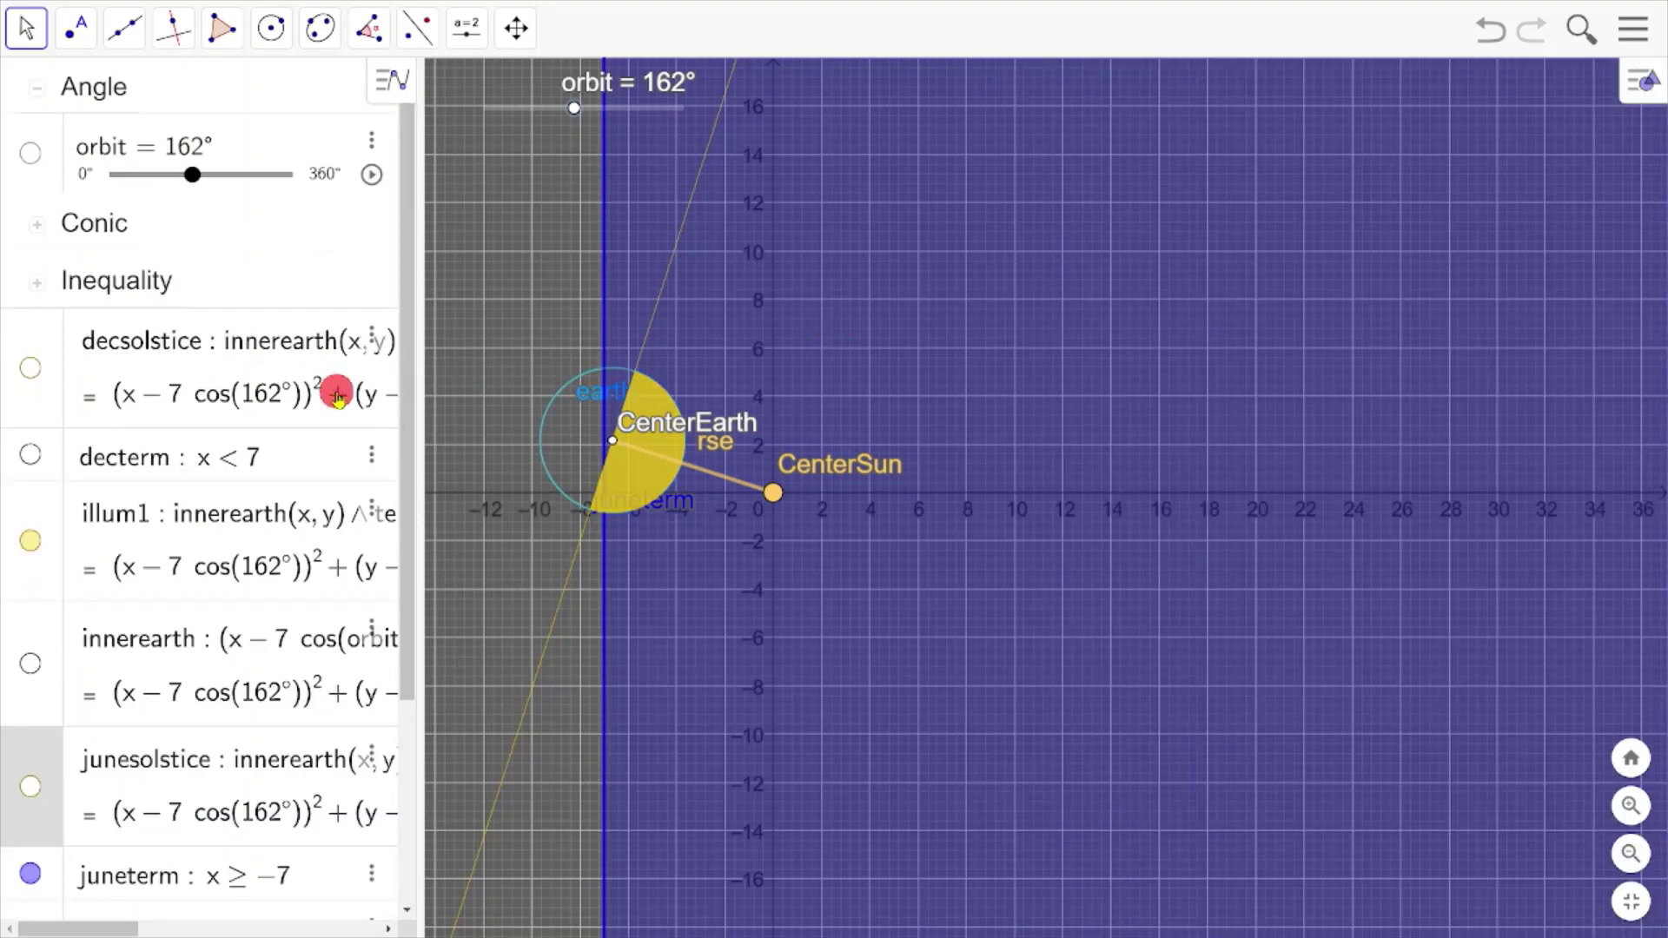
Hide the juneterm inequality in the graphics view.
drag(405, 374, 16, 610)
click(30, 633)
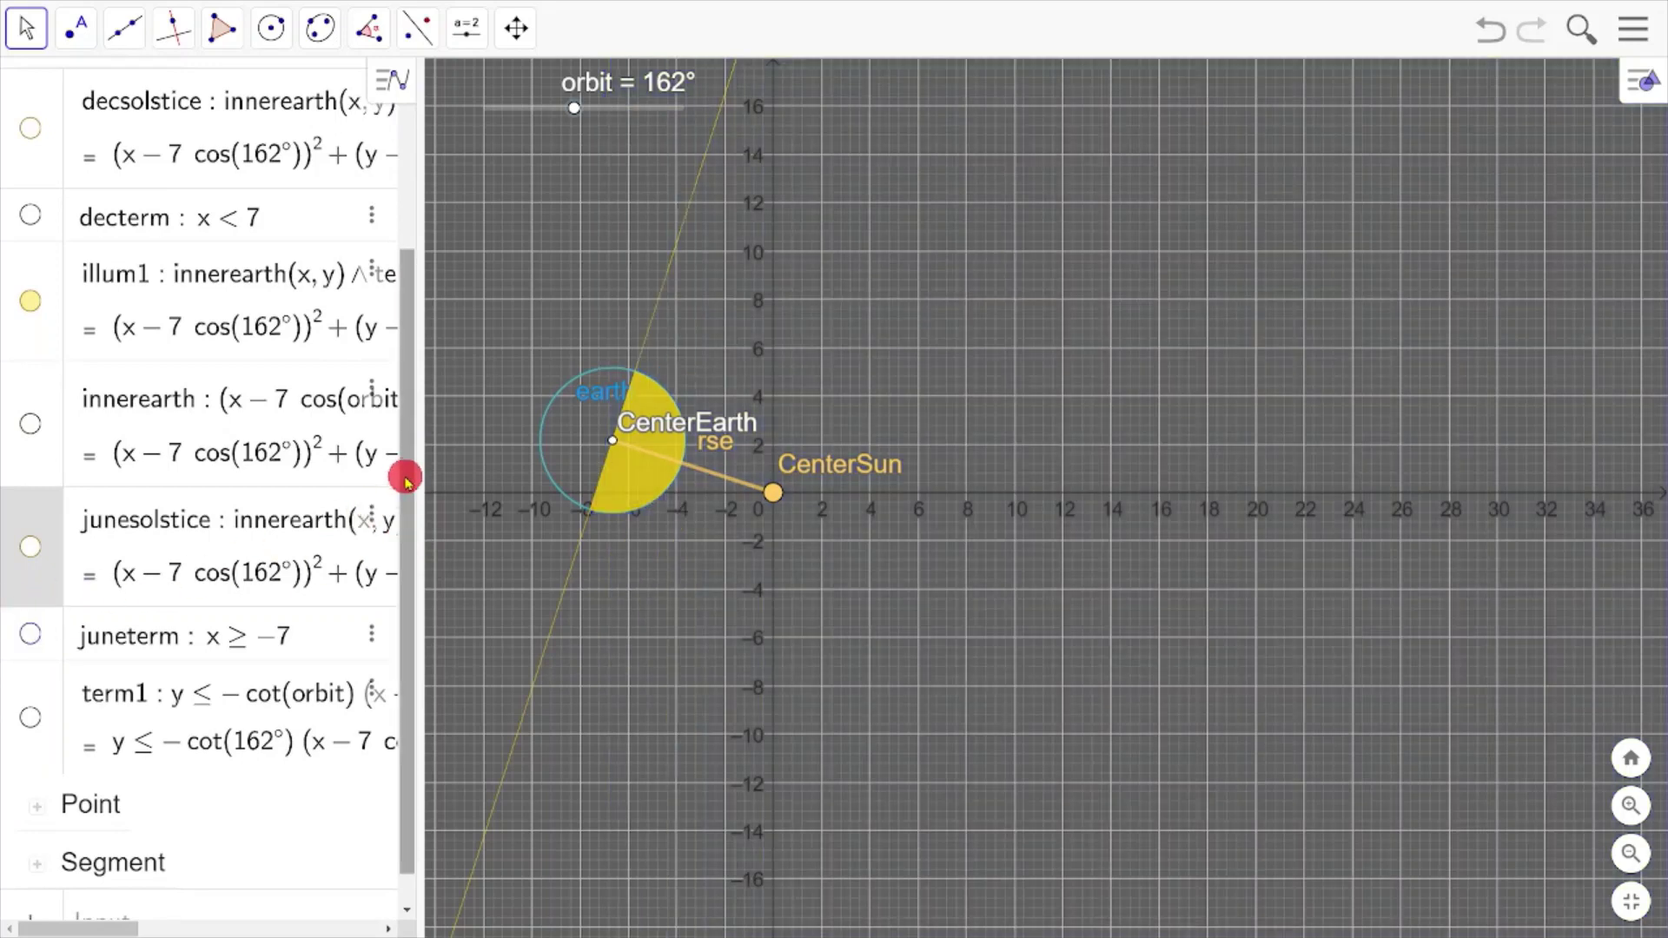
Set the orbit angle to 0°, play its animation past 180°, stop it, and return the angle to 0°.
drag(408, 474, 399, 266)
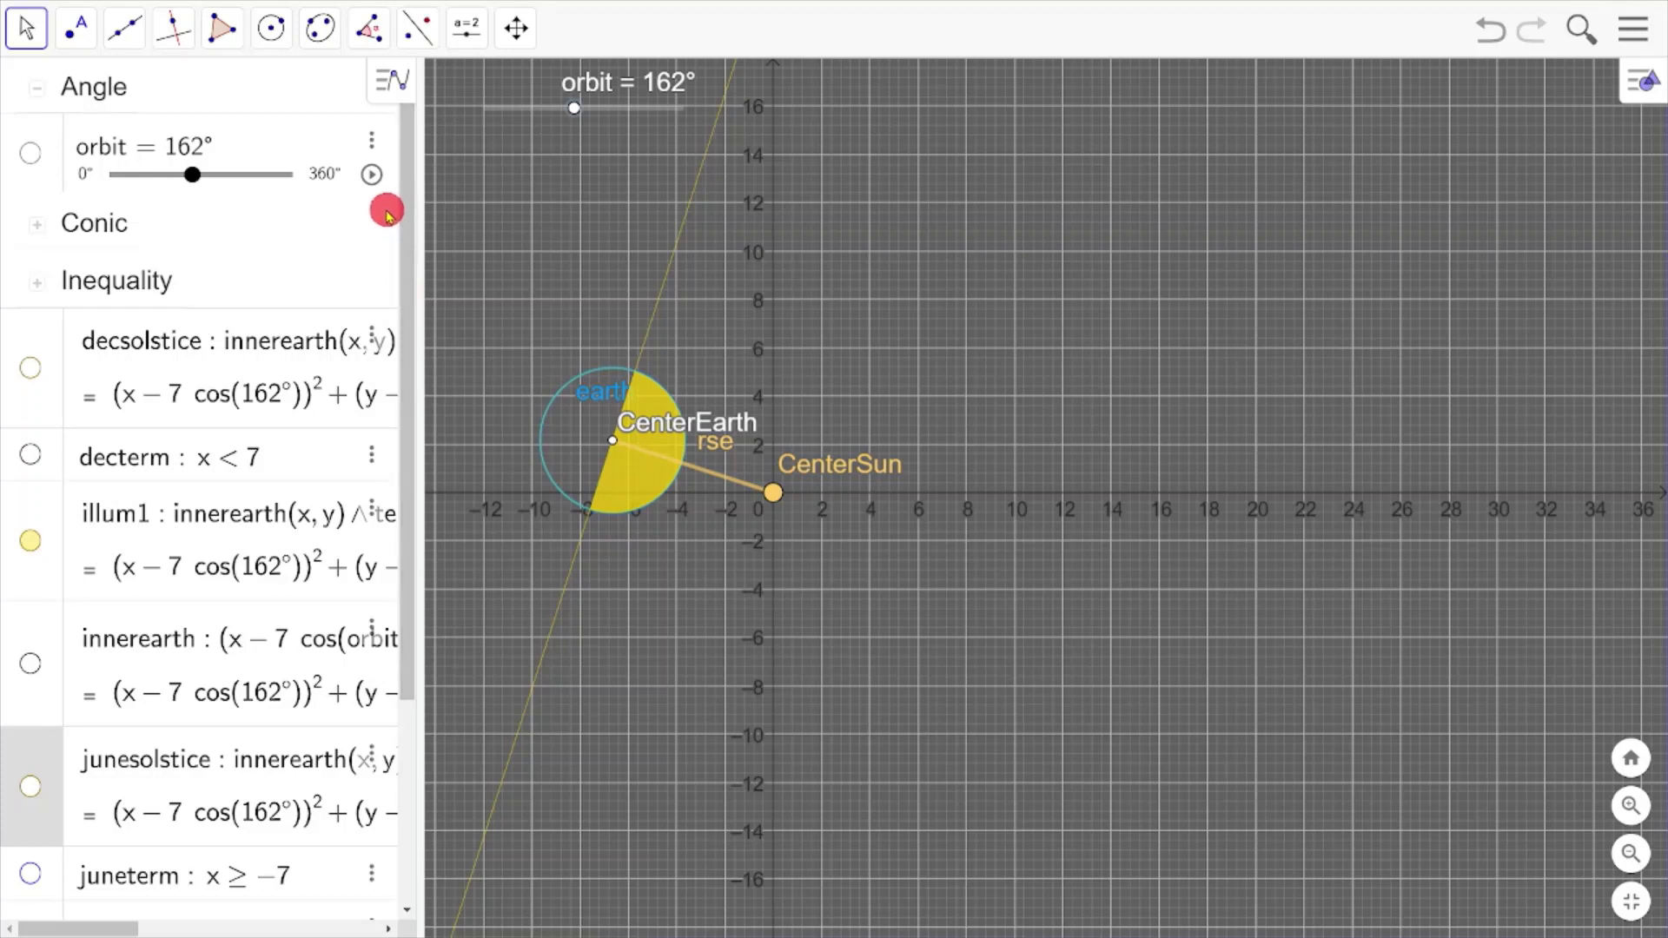
drag(198, 180, 104, 174)
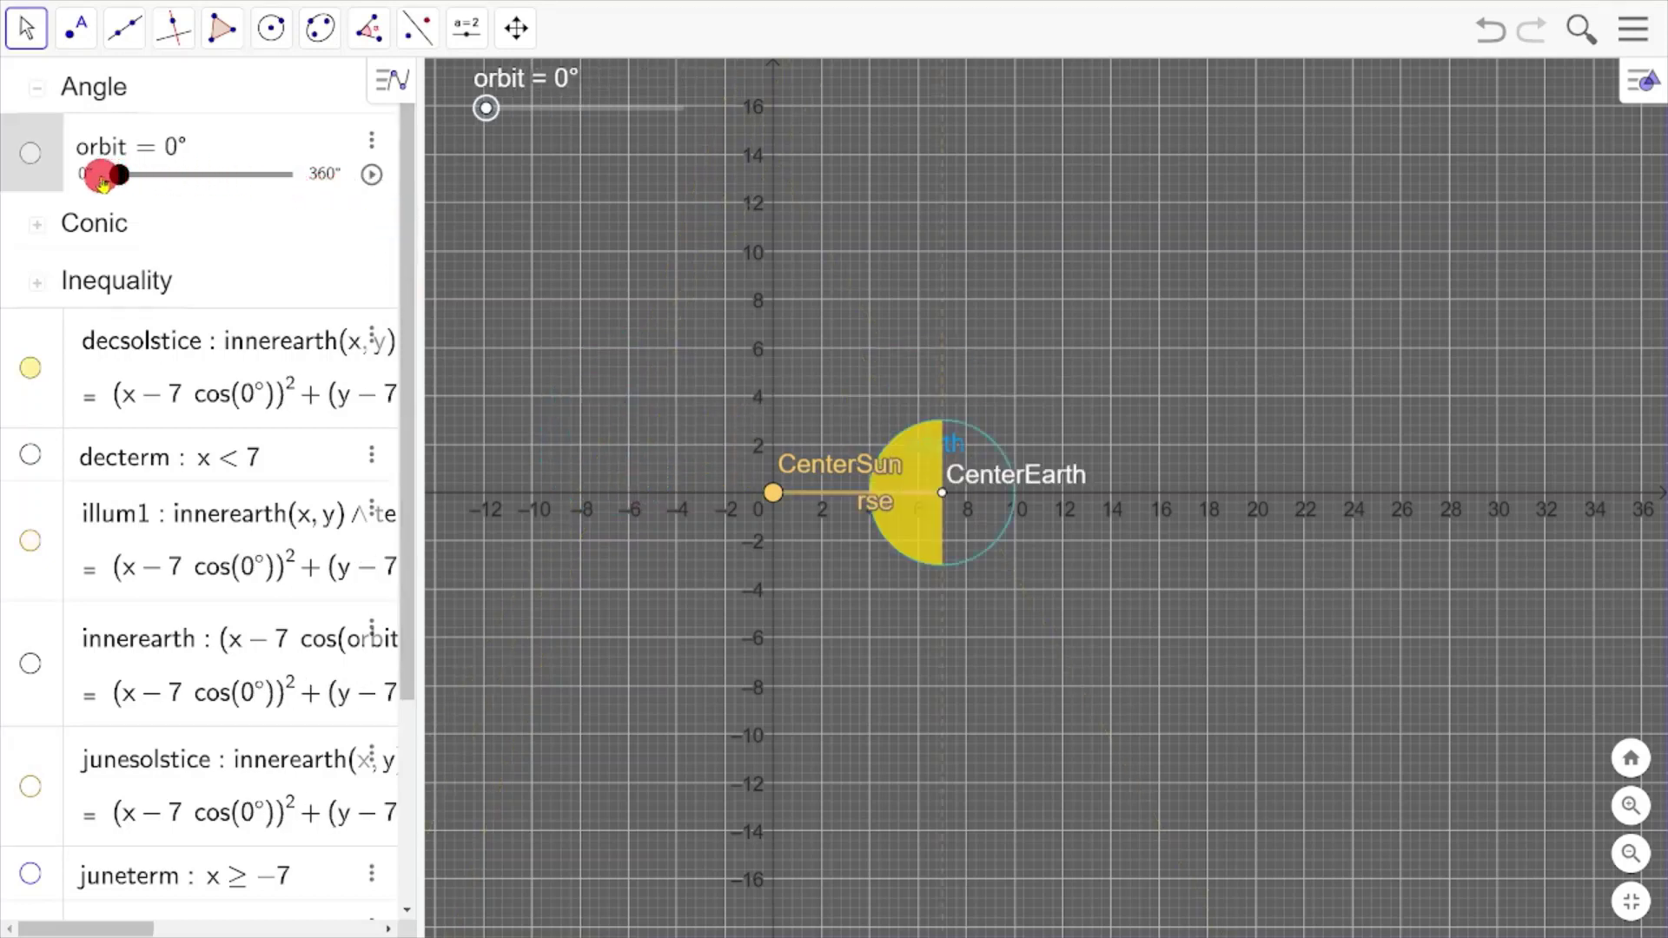
click(372, 174)
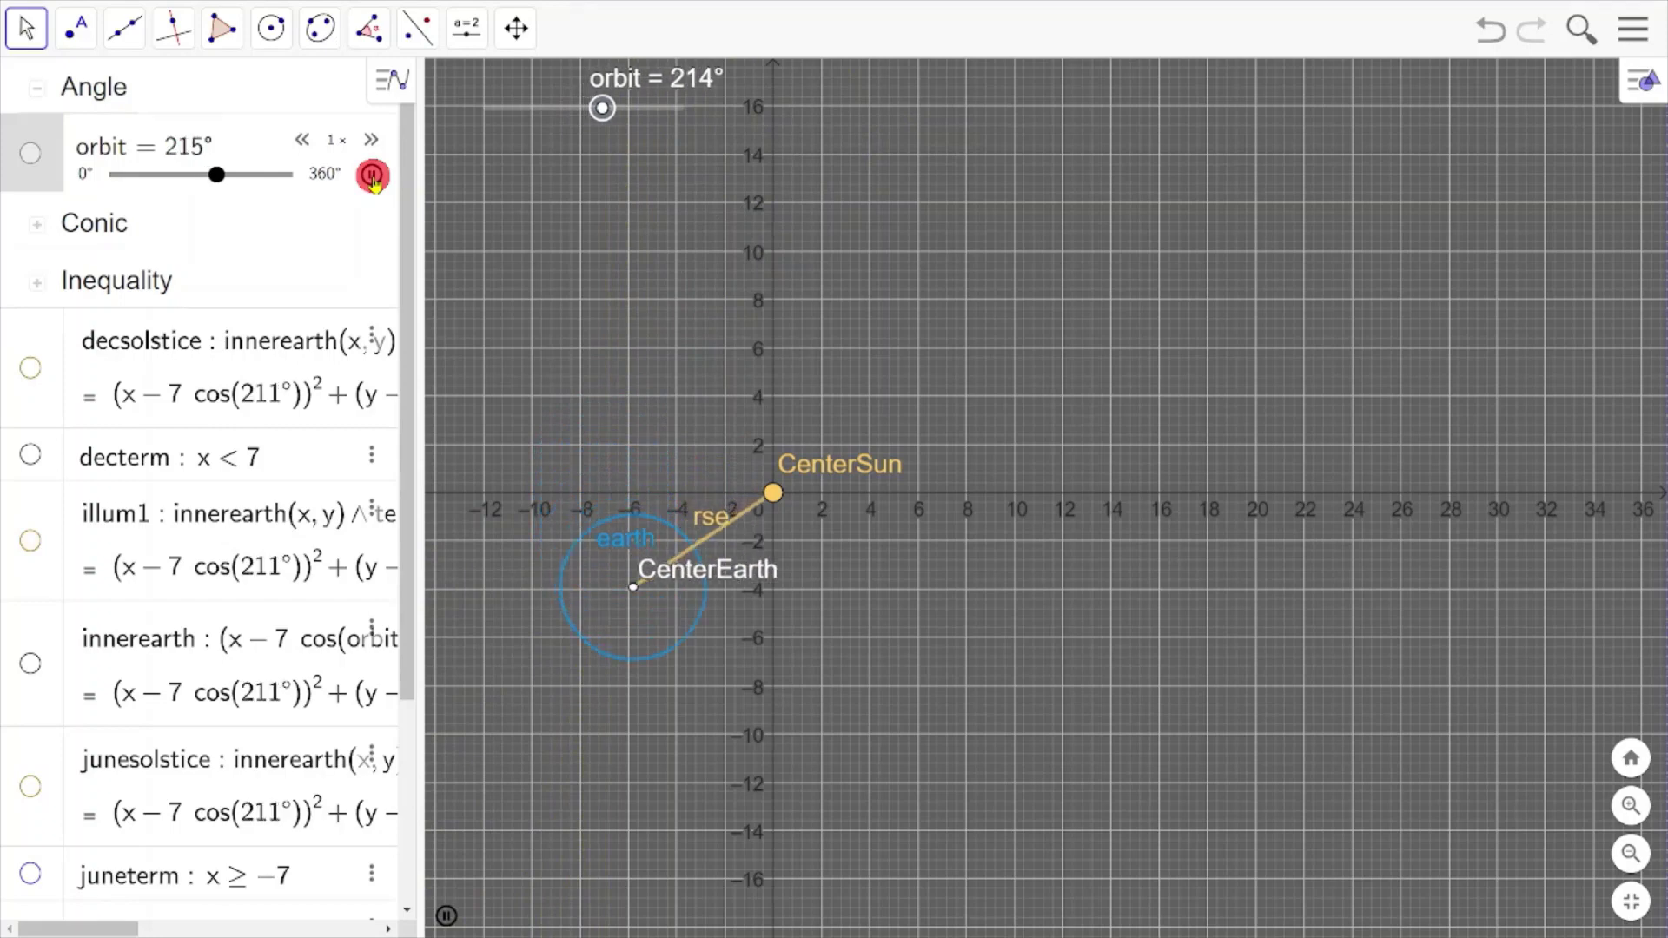
click(372, 175)
drag(227, 169, 93, 168)
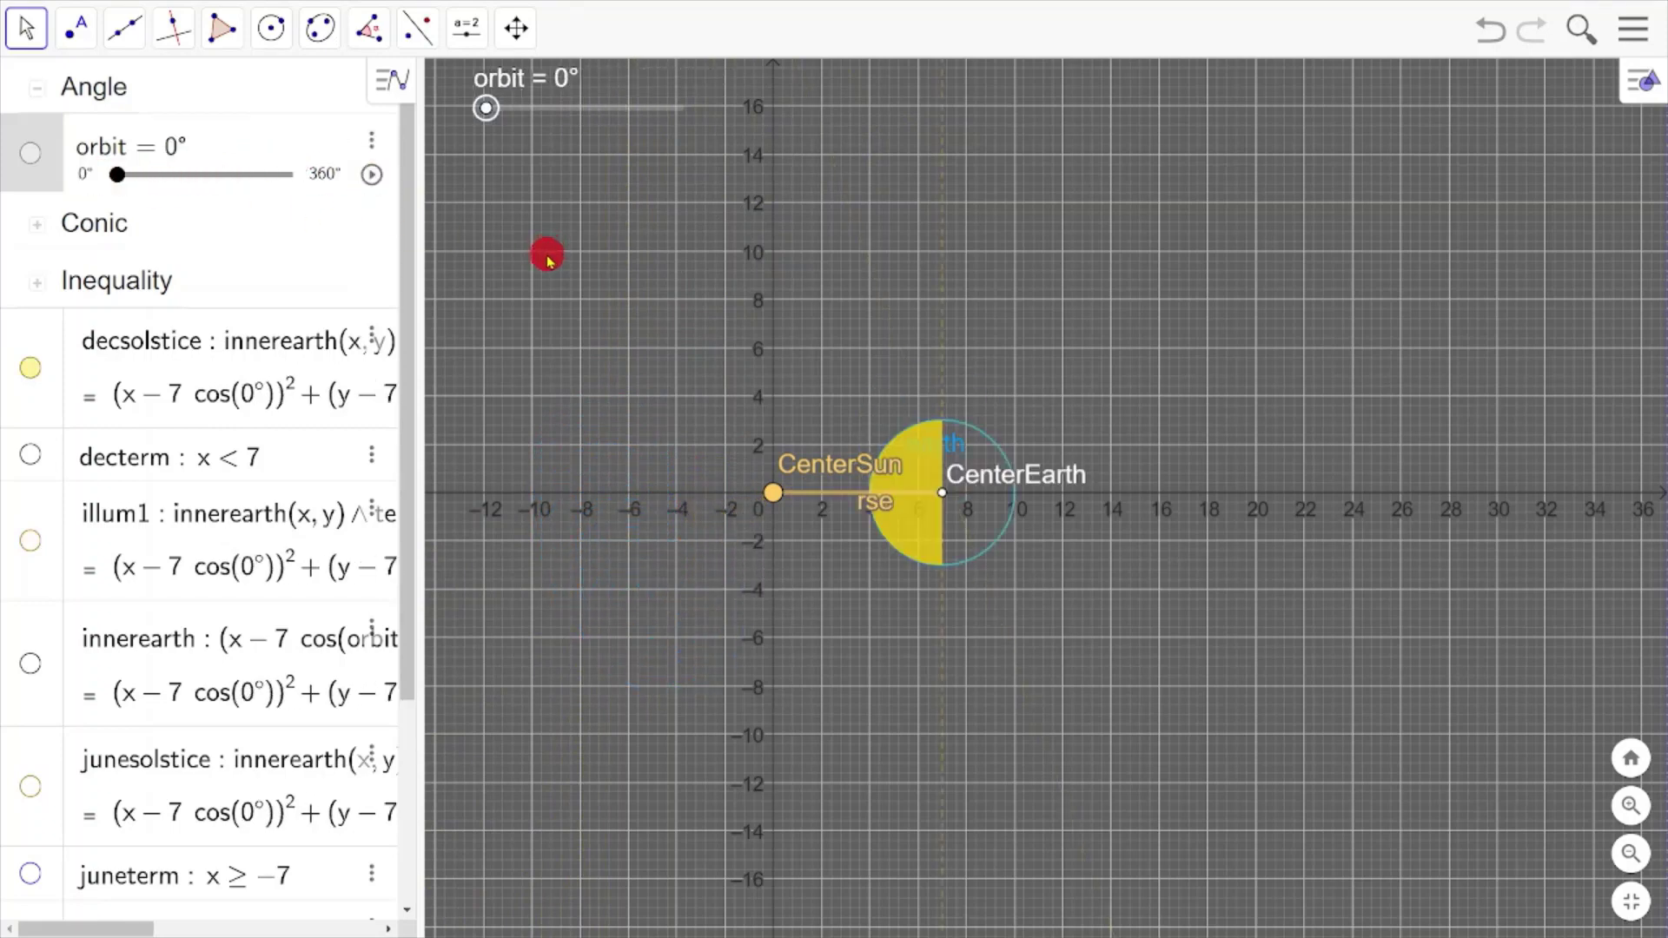
click(606, 314)
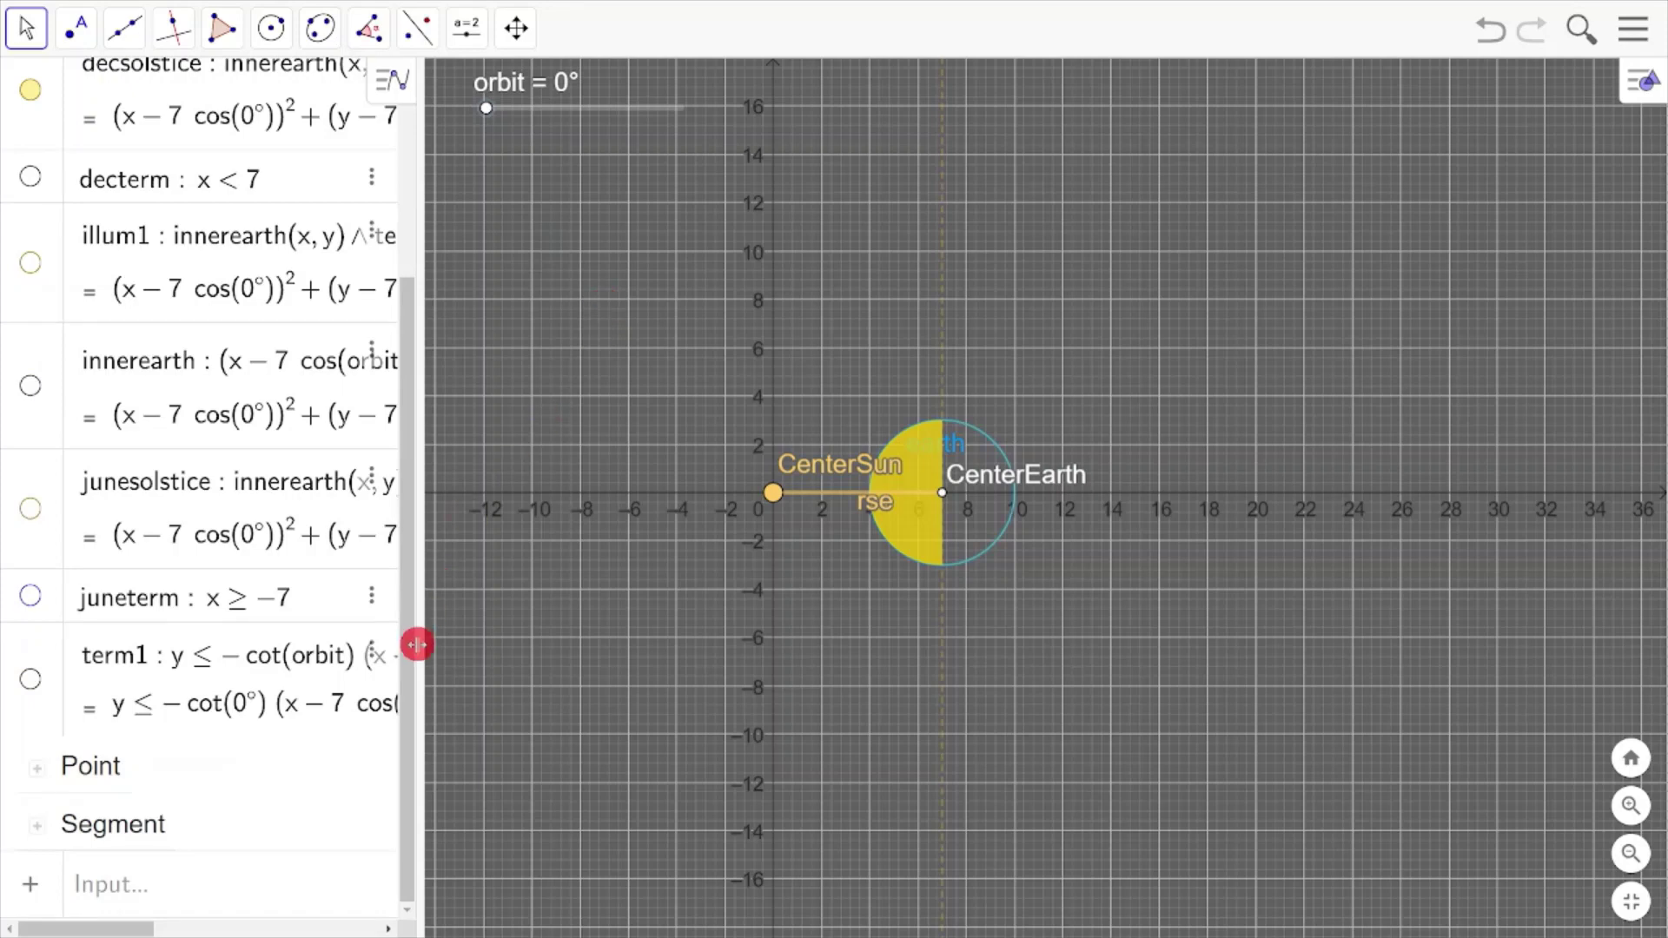
Duplicate the input of the term1 inequality.
click(373, 654)
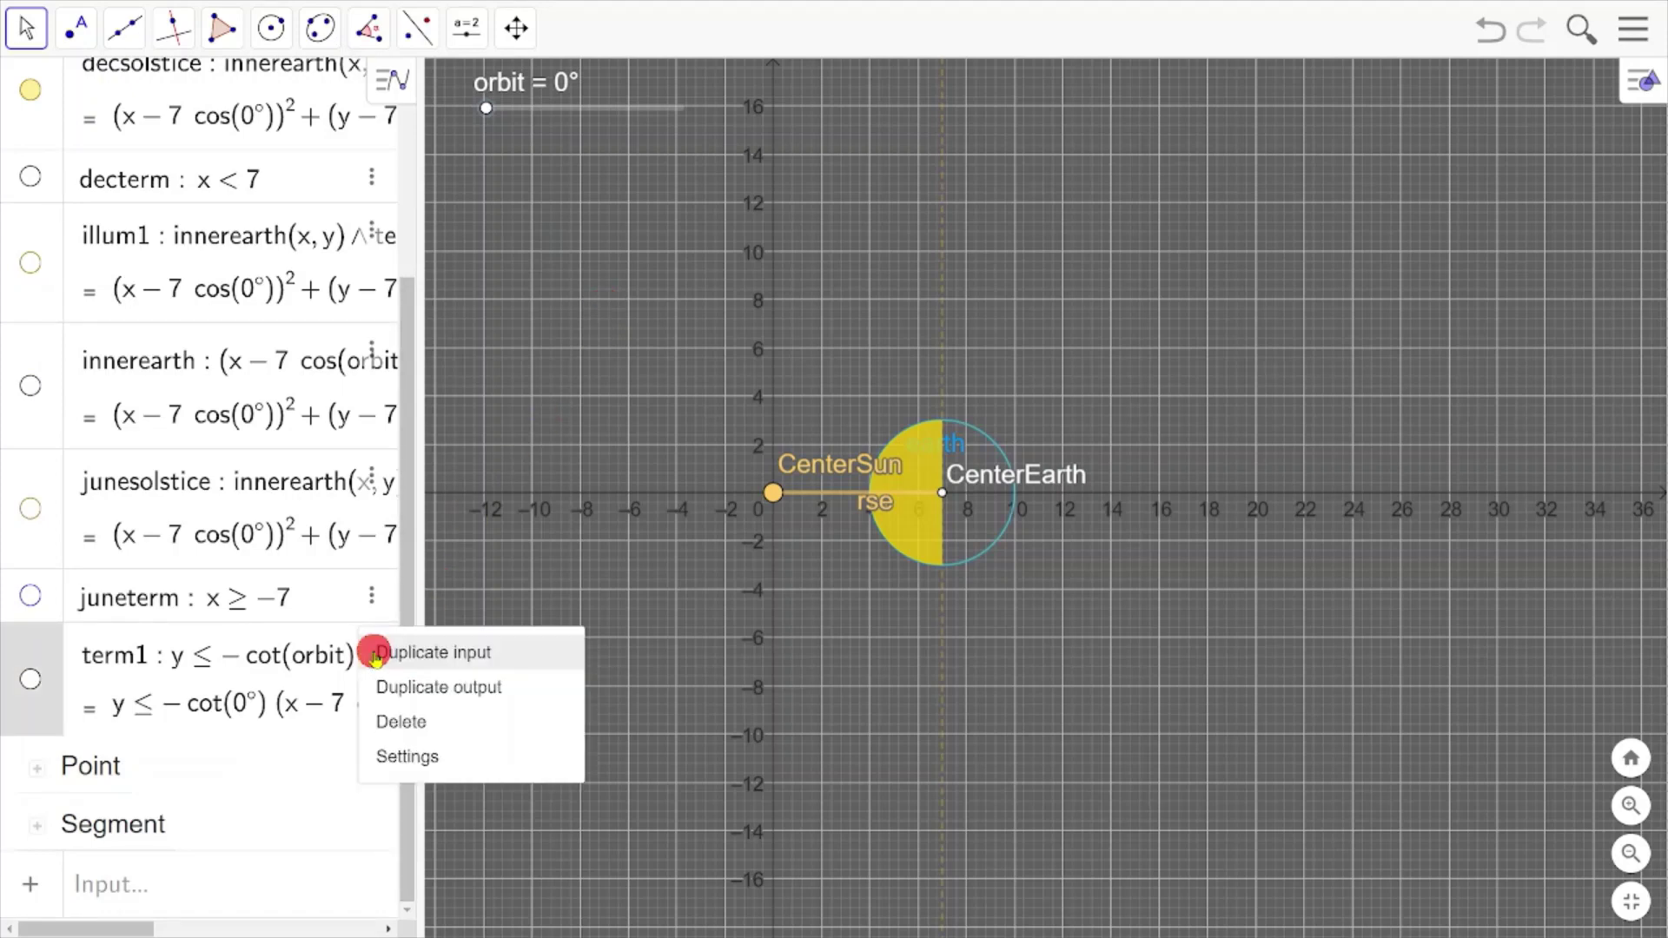
click(402, 651)
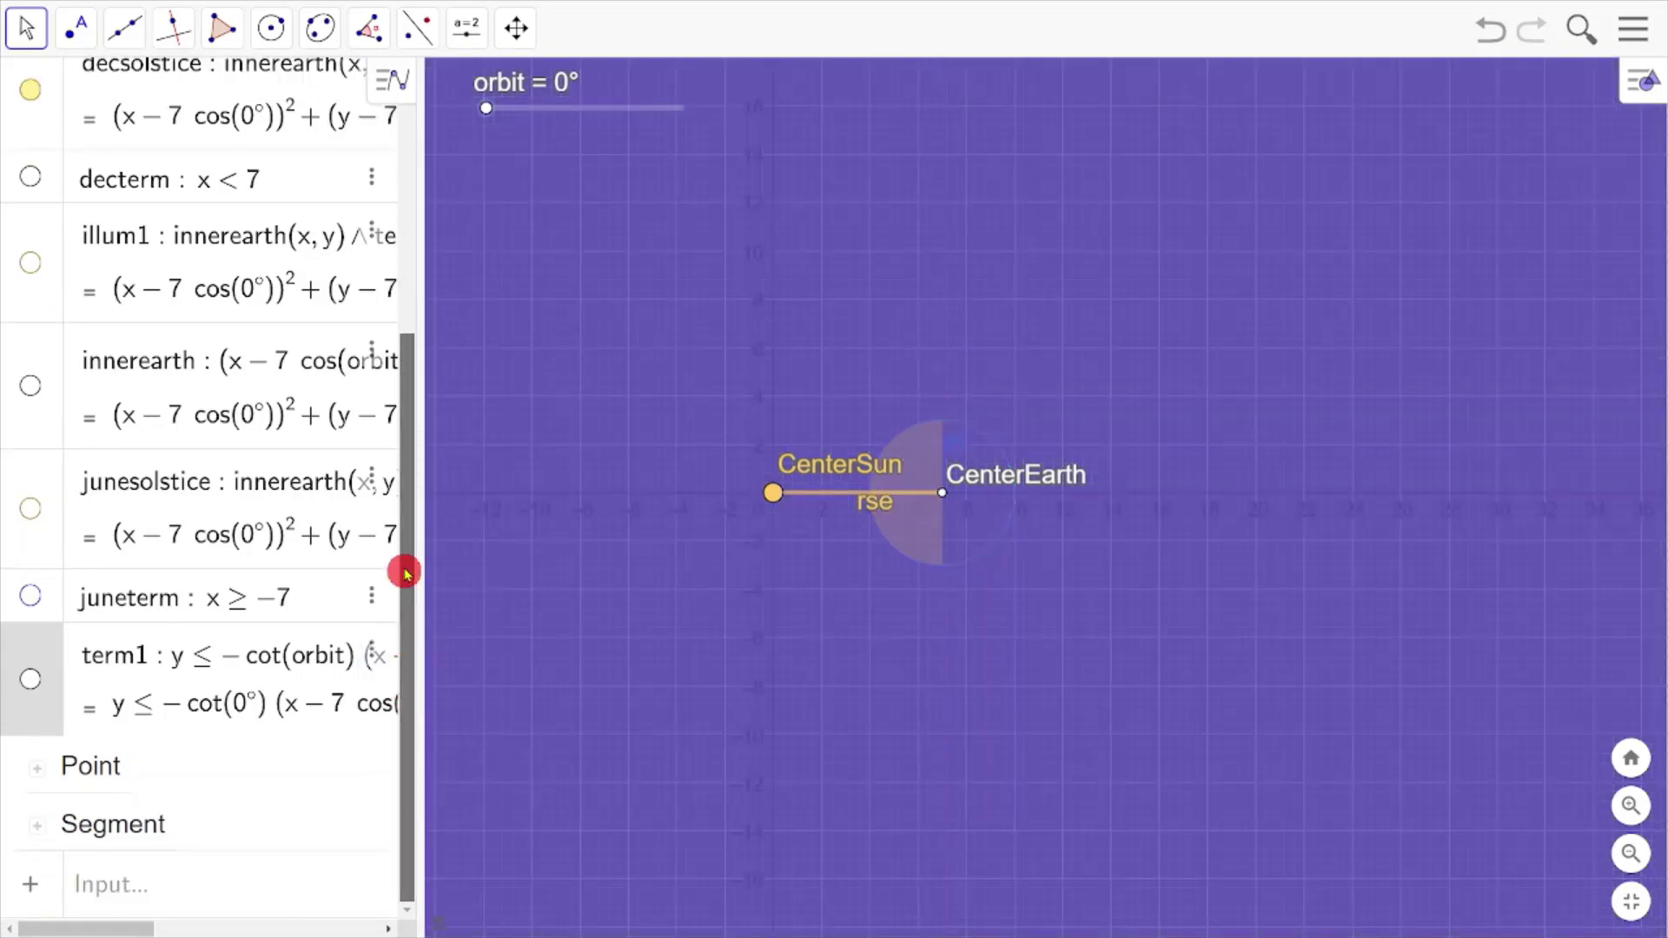
Redefine the duplicated inequality as y >= -cot(orbit) (x - 7cos(orbit)) + 7sin(orbit) and rename it term2.
drag(402, 570, 380, 342)
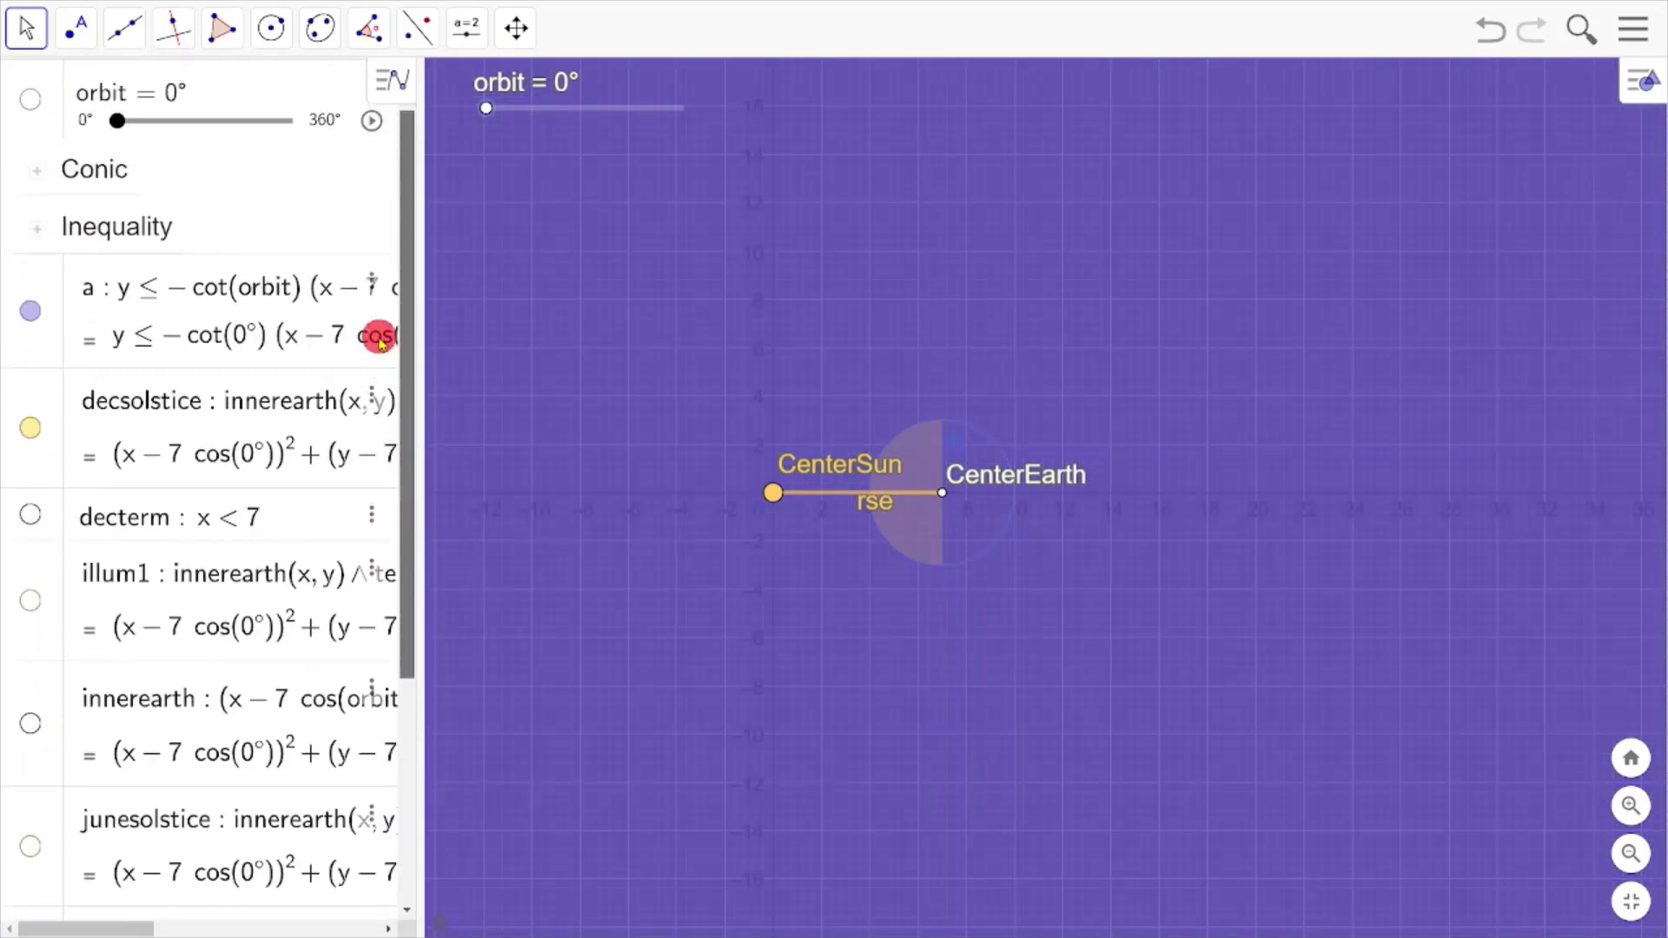
click(48, 289)
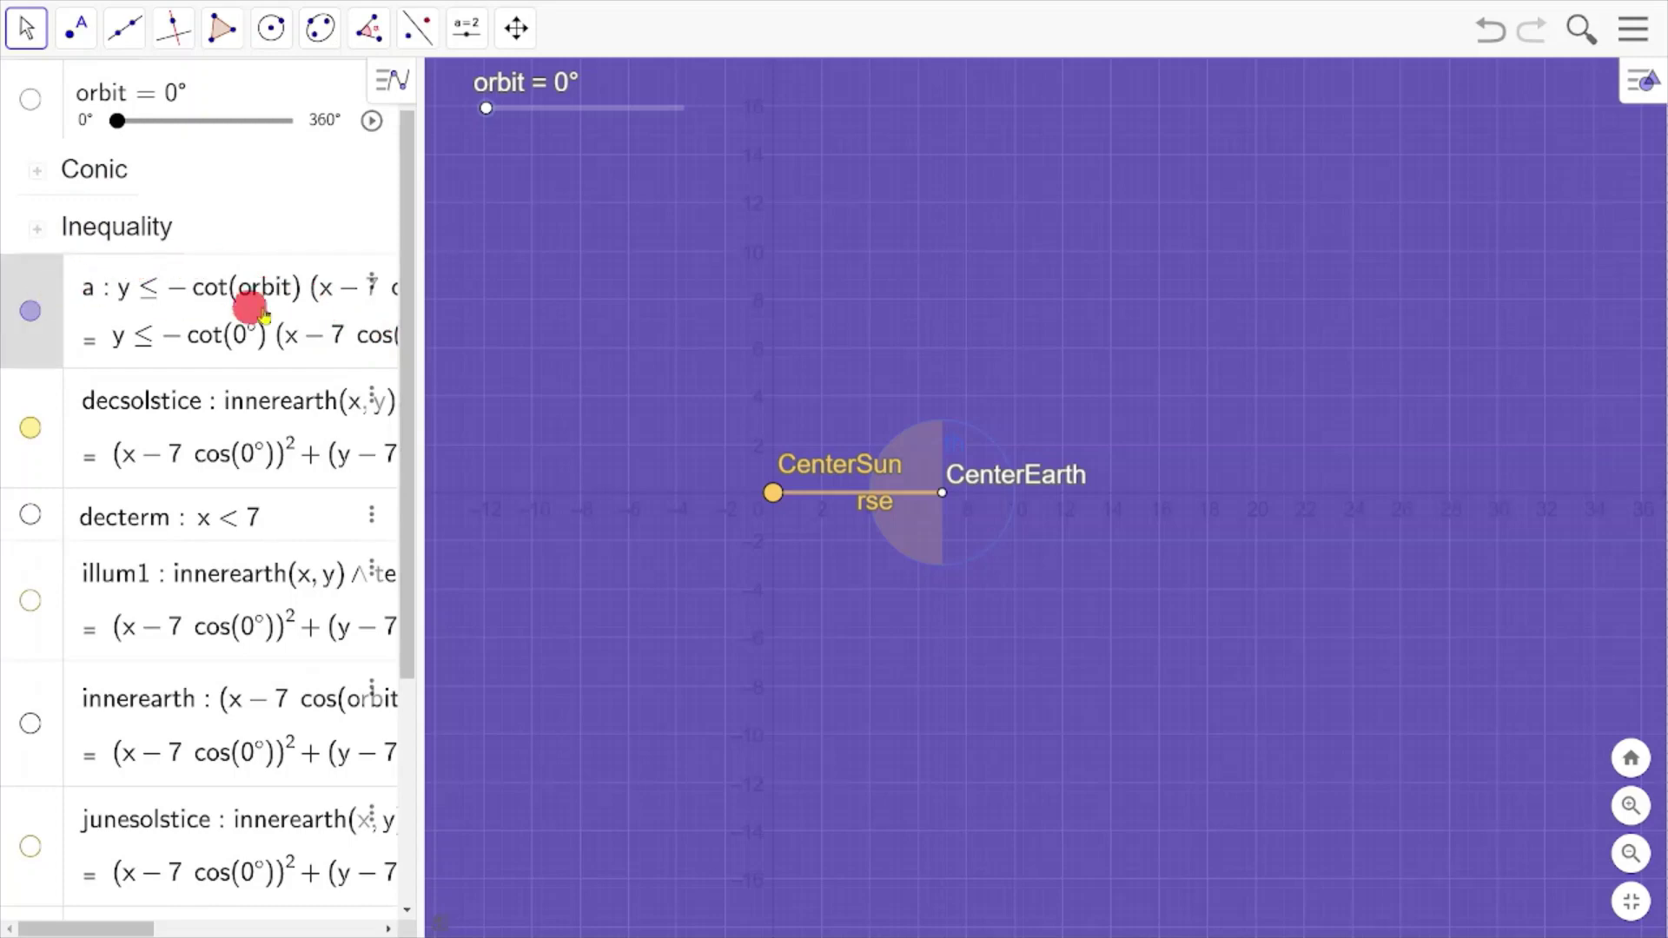
click(379, 286)
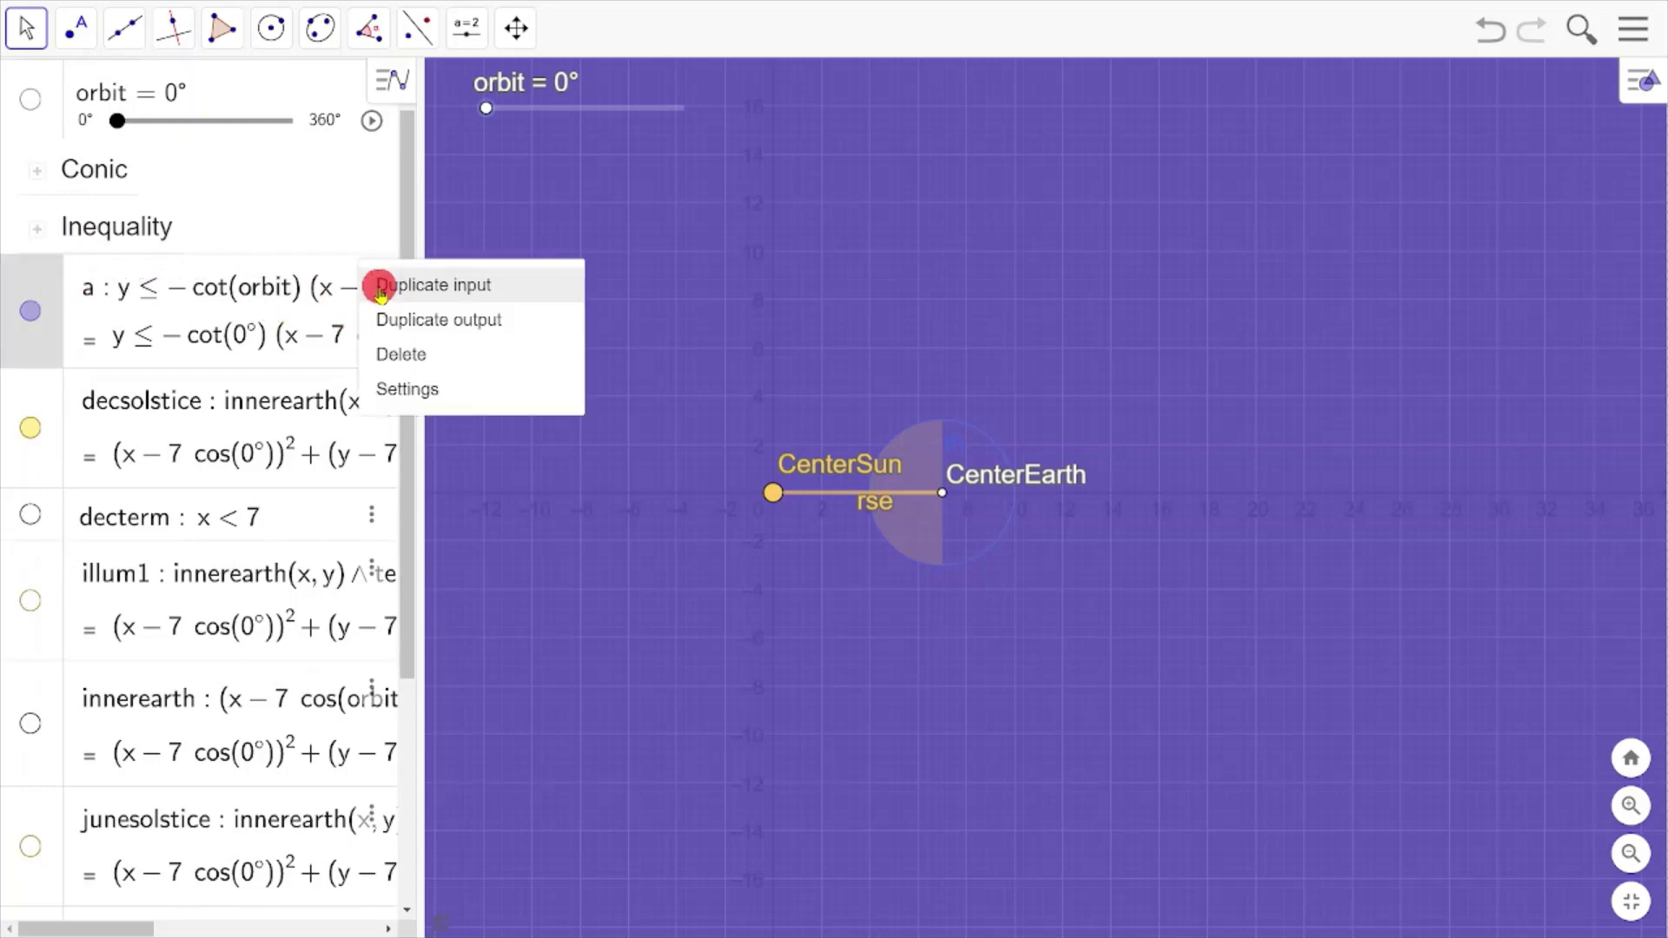
click(408, 385)
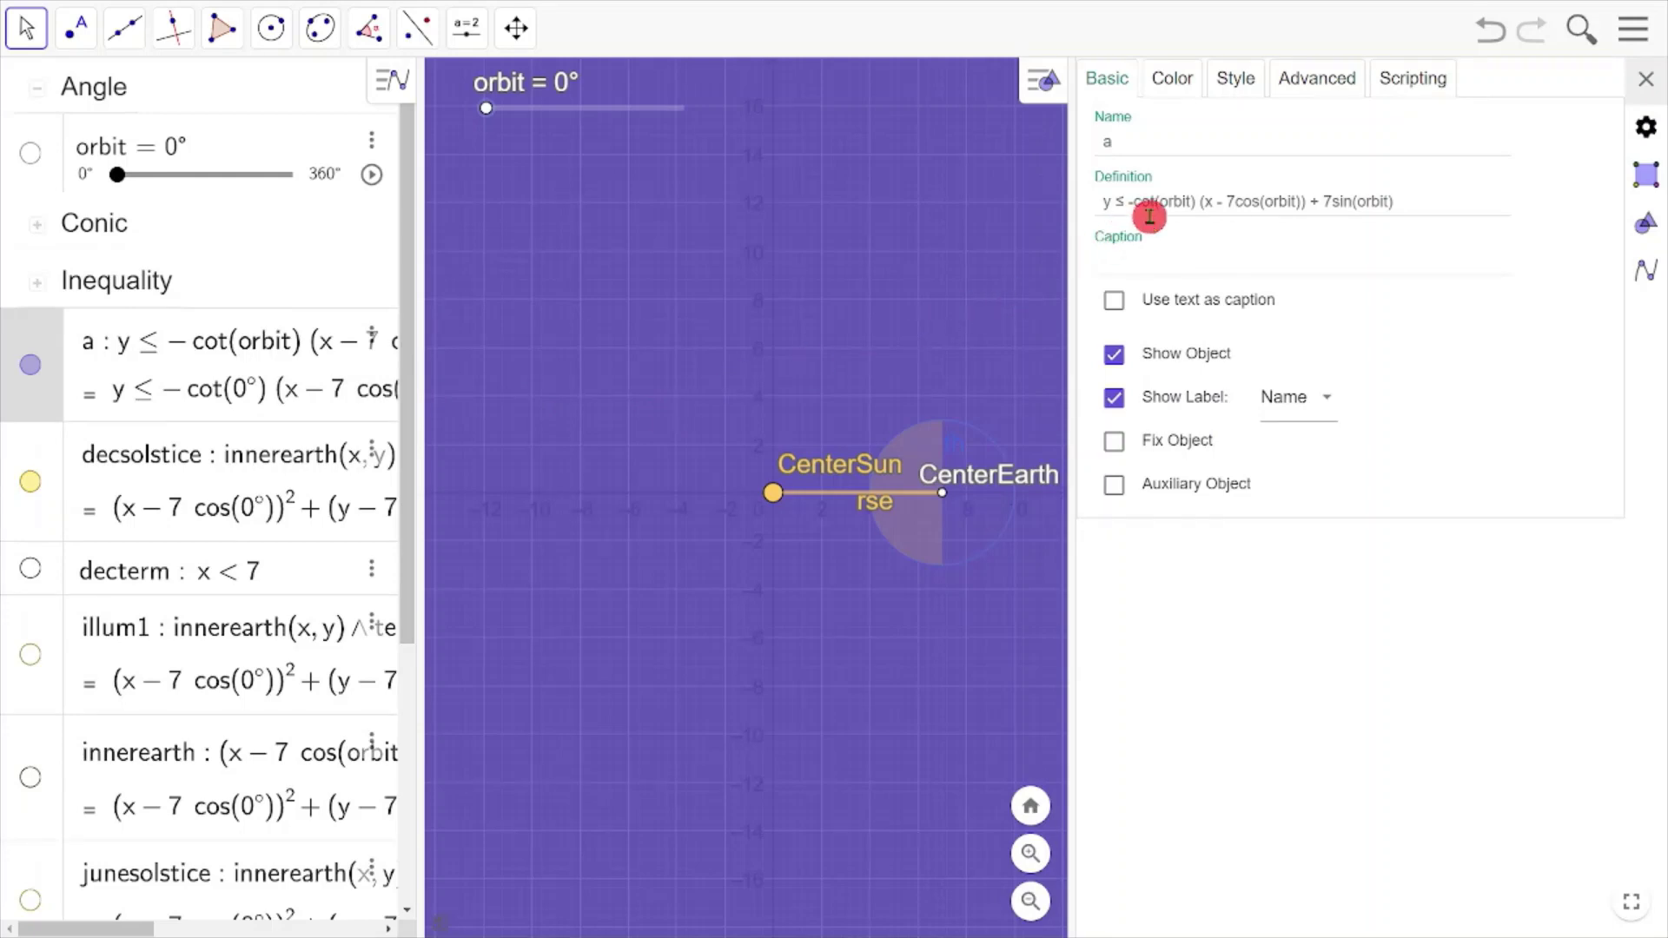
click(1123, 199)
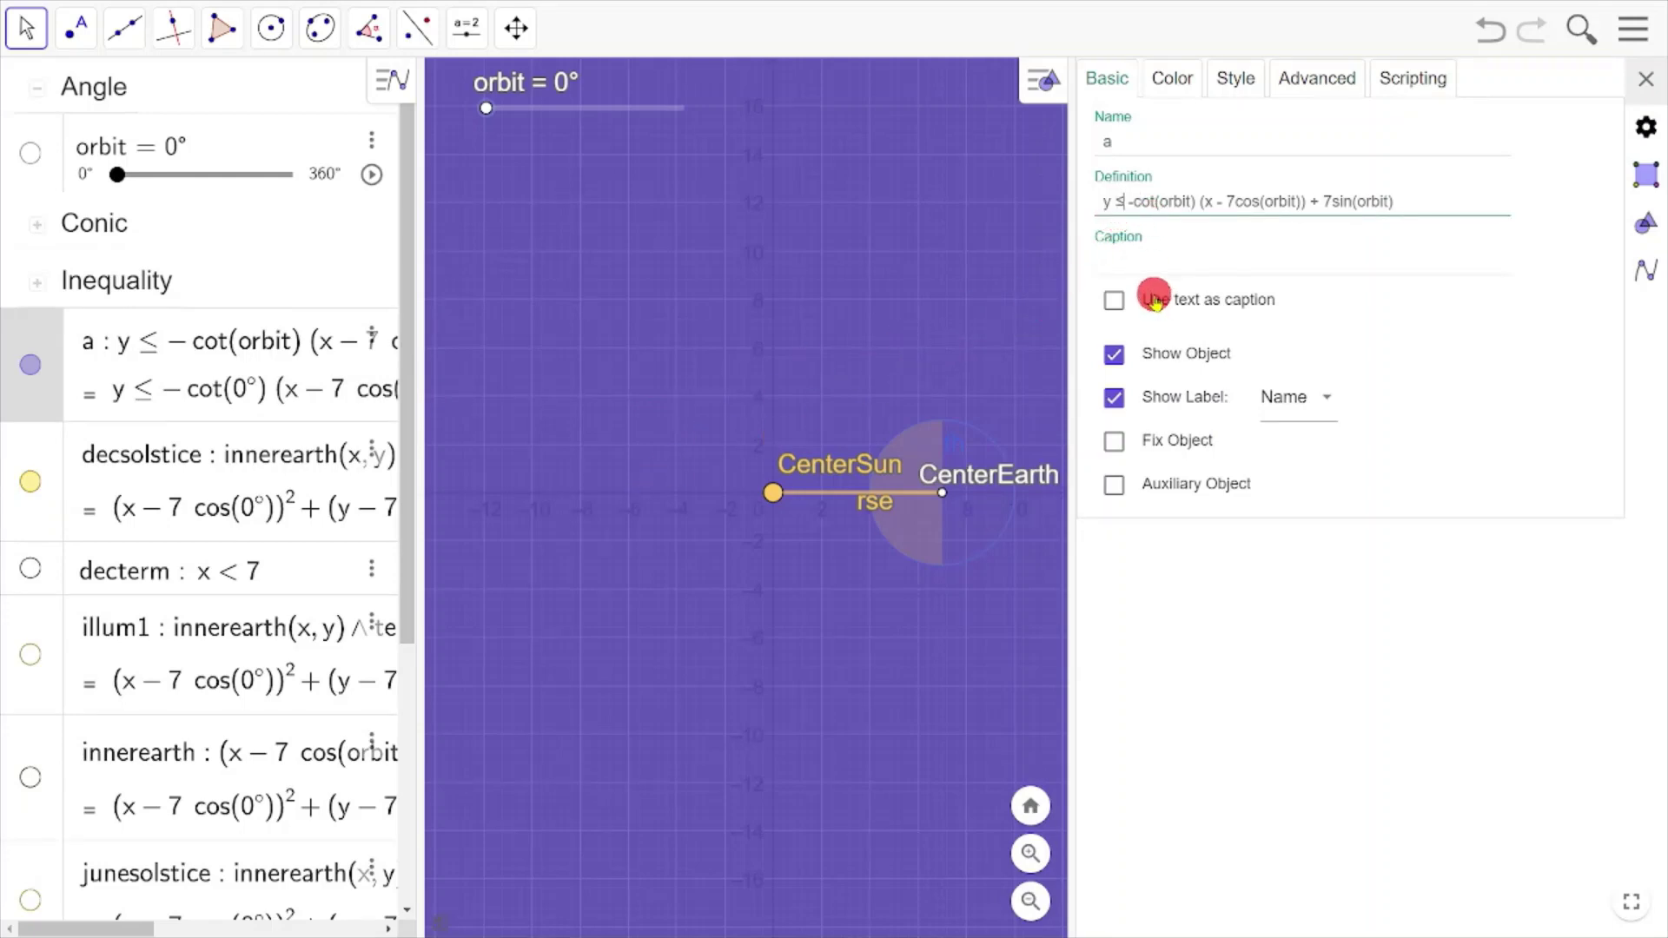
key(BackSpace)
key(BackSpace)
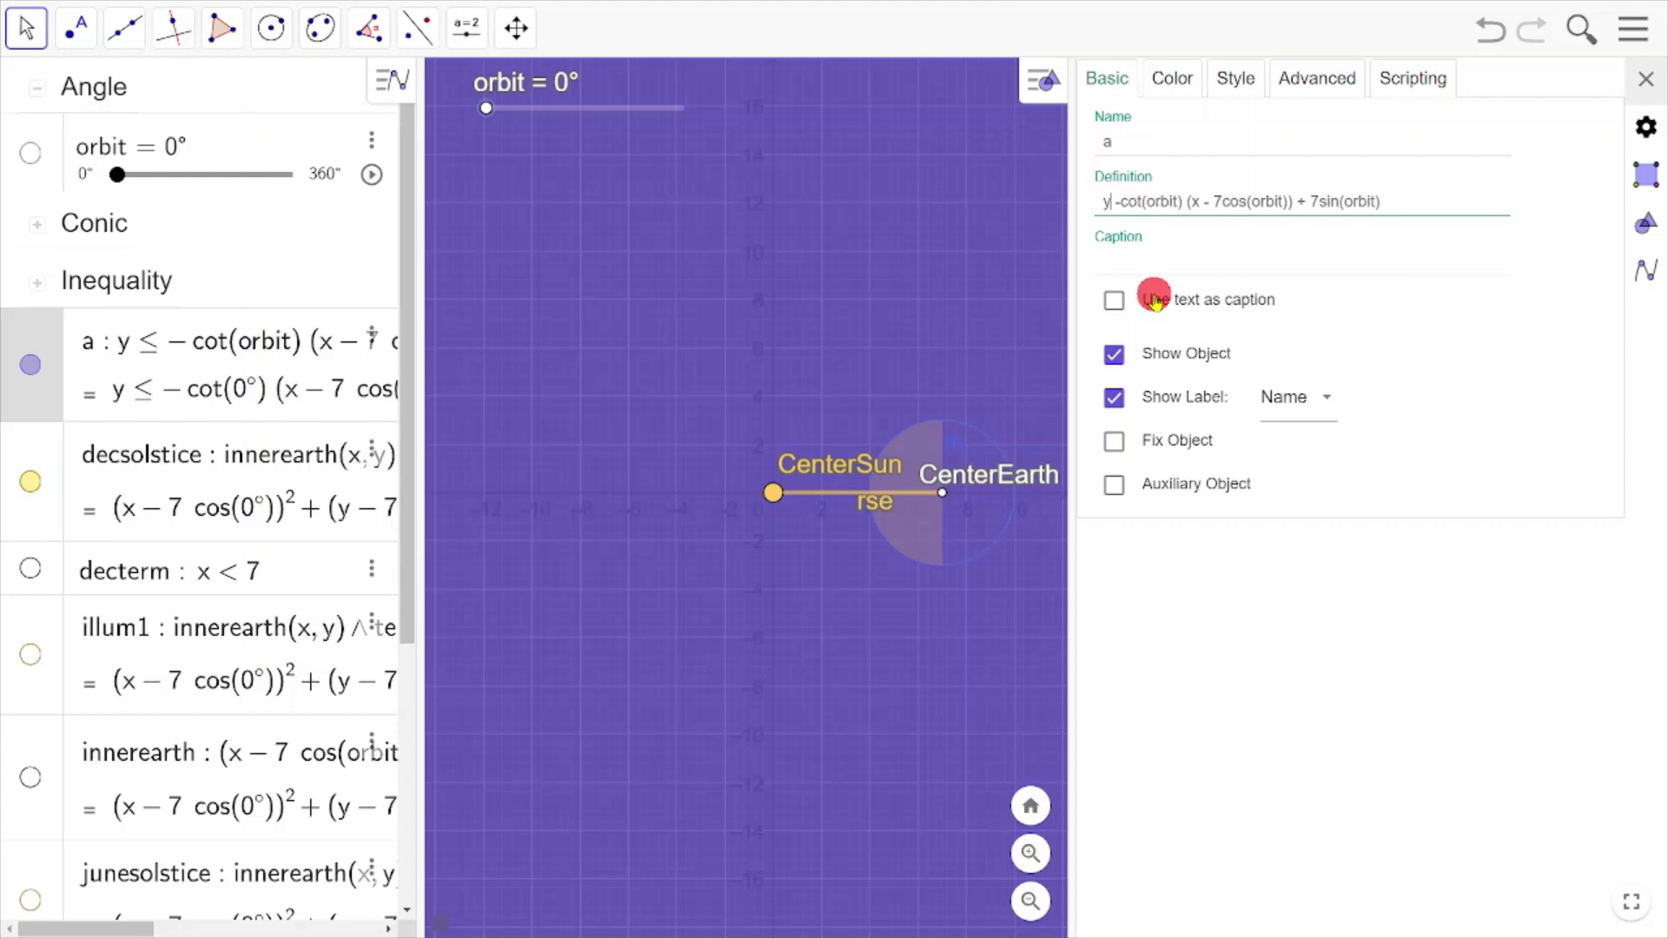
text(>)
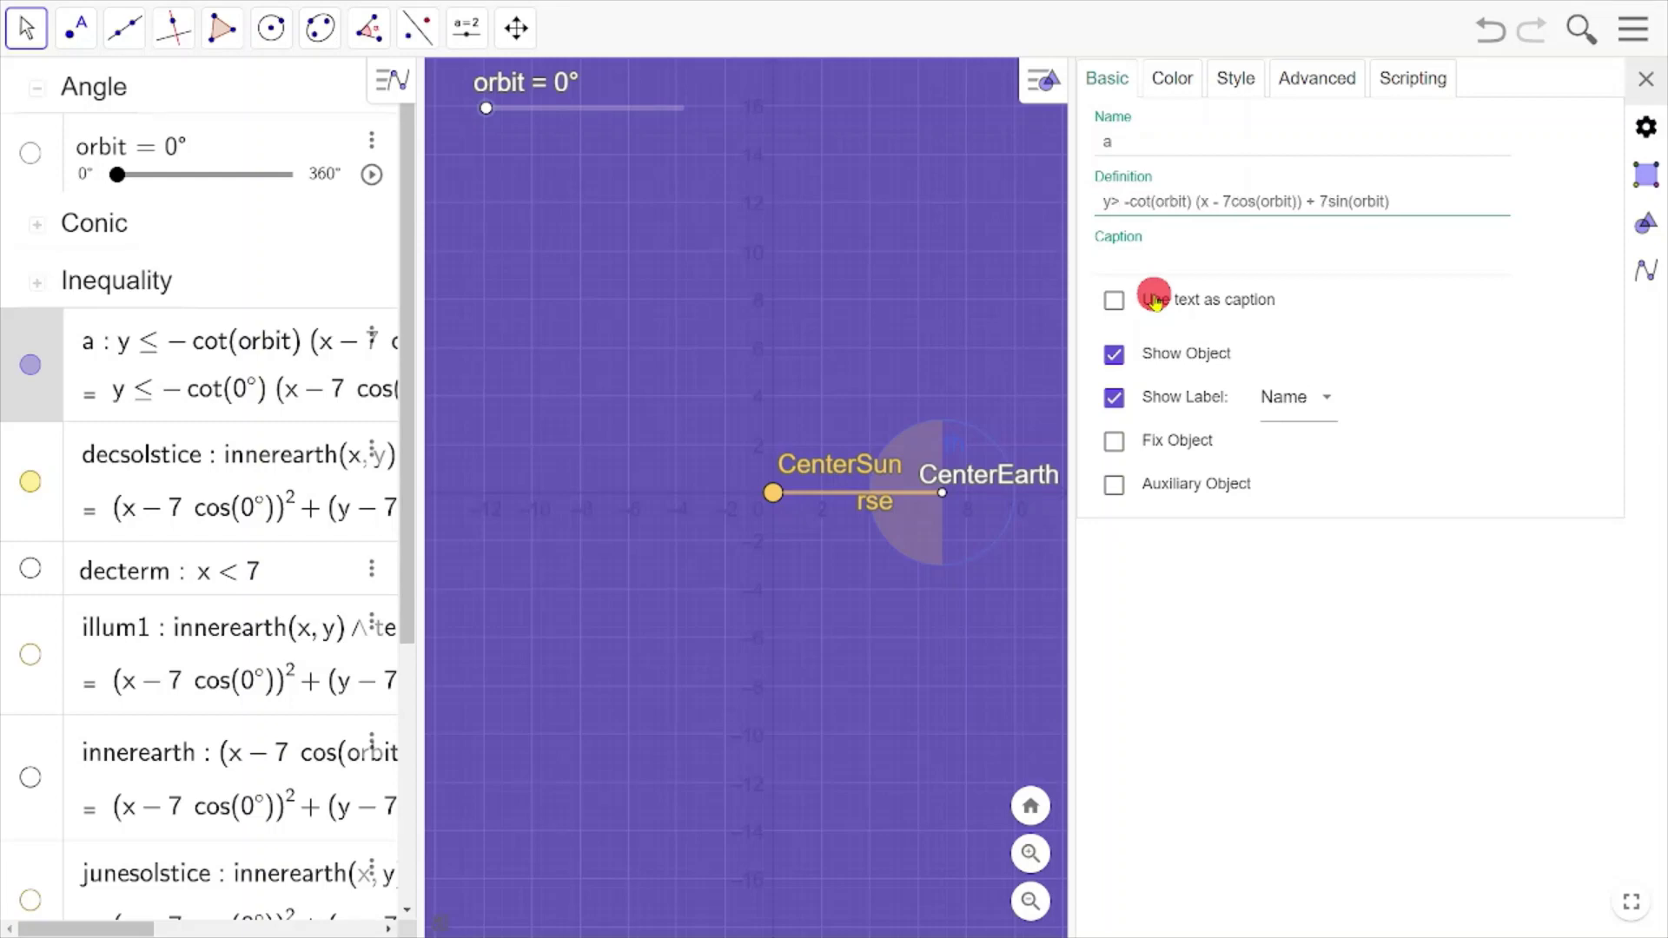
text(=)
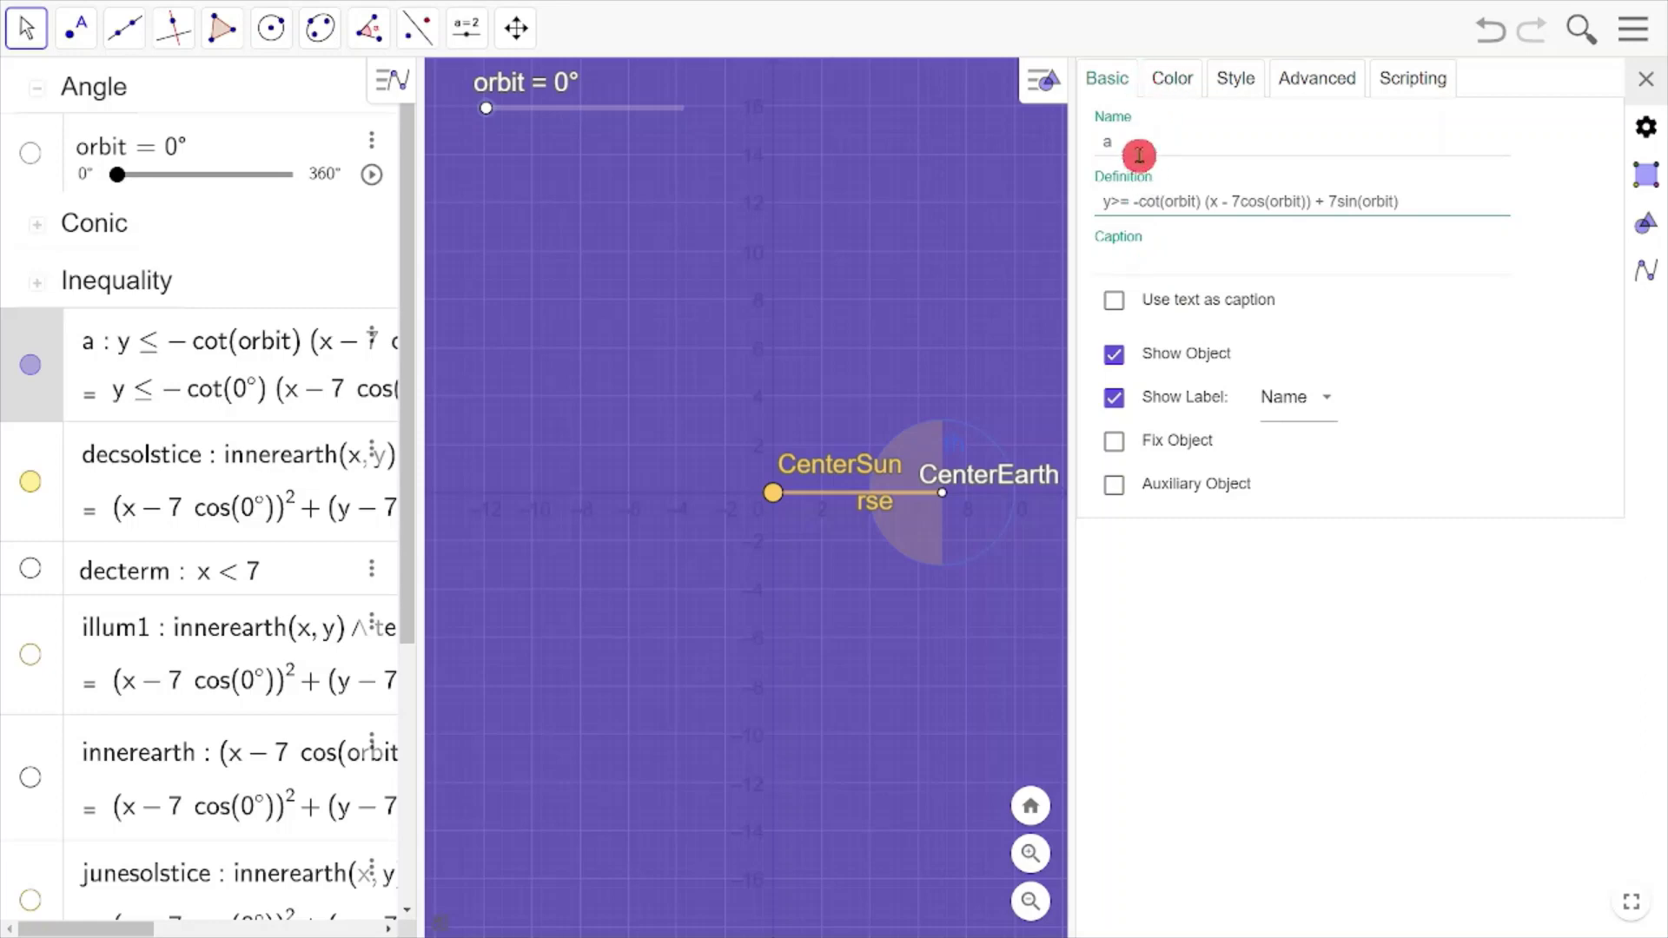
mouse_move(1125, 138)
mouse_down()
mouse_move(1072, 138)
mouse_move(1354, 148)
mouse_up()
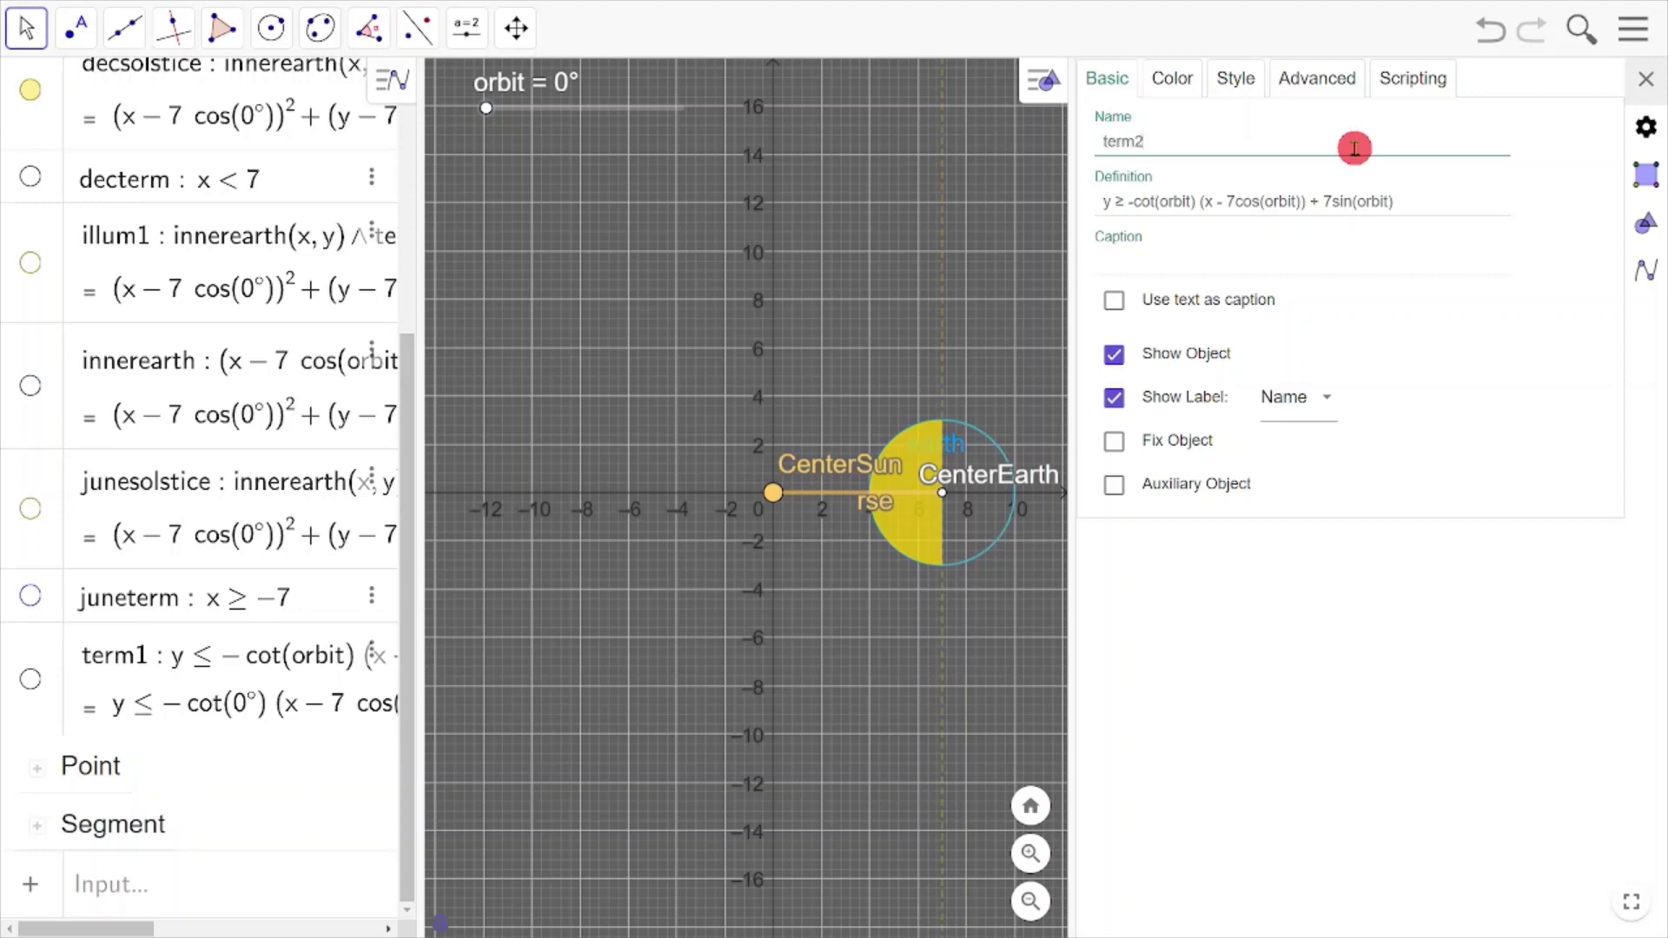
click(1646, 79)
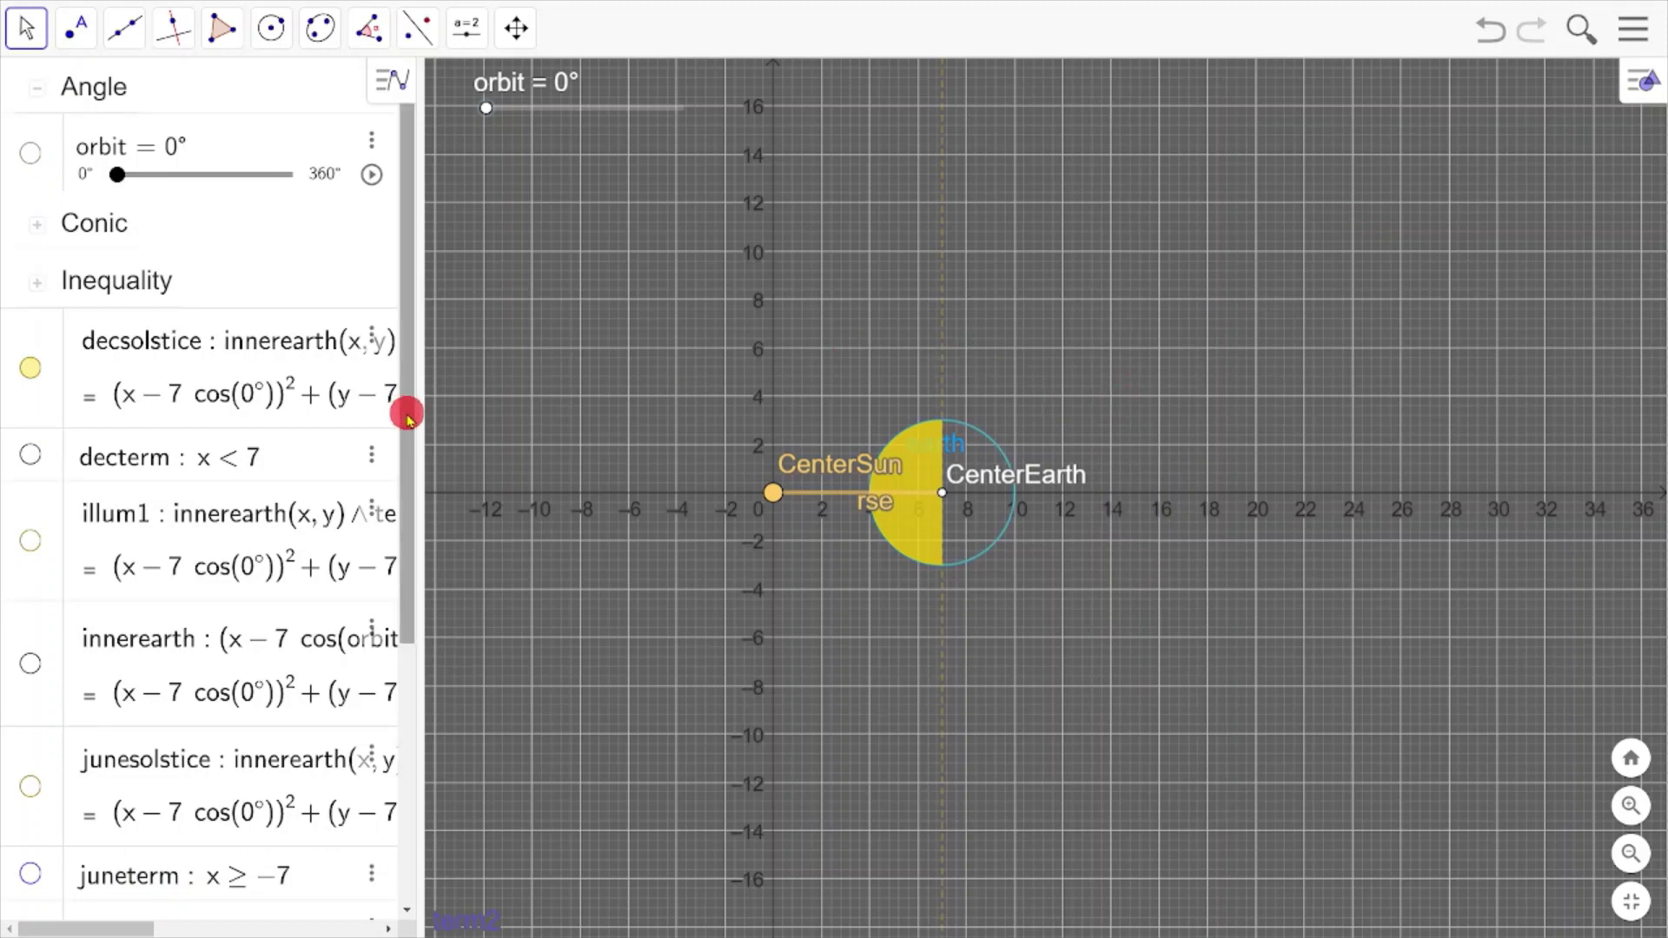
Create a new inequality defined as innerearth ∧ term2.
drag(407, 412, 417, 680)
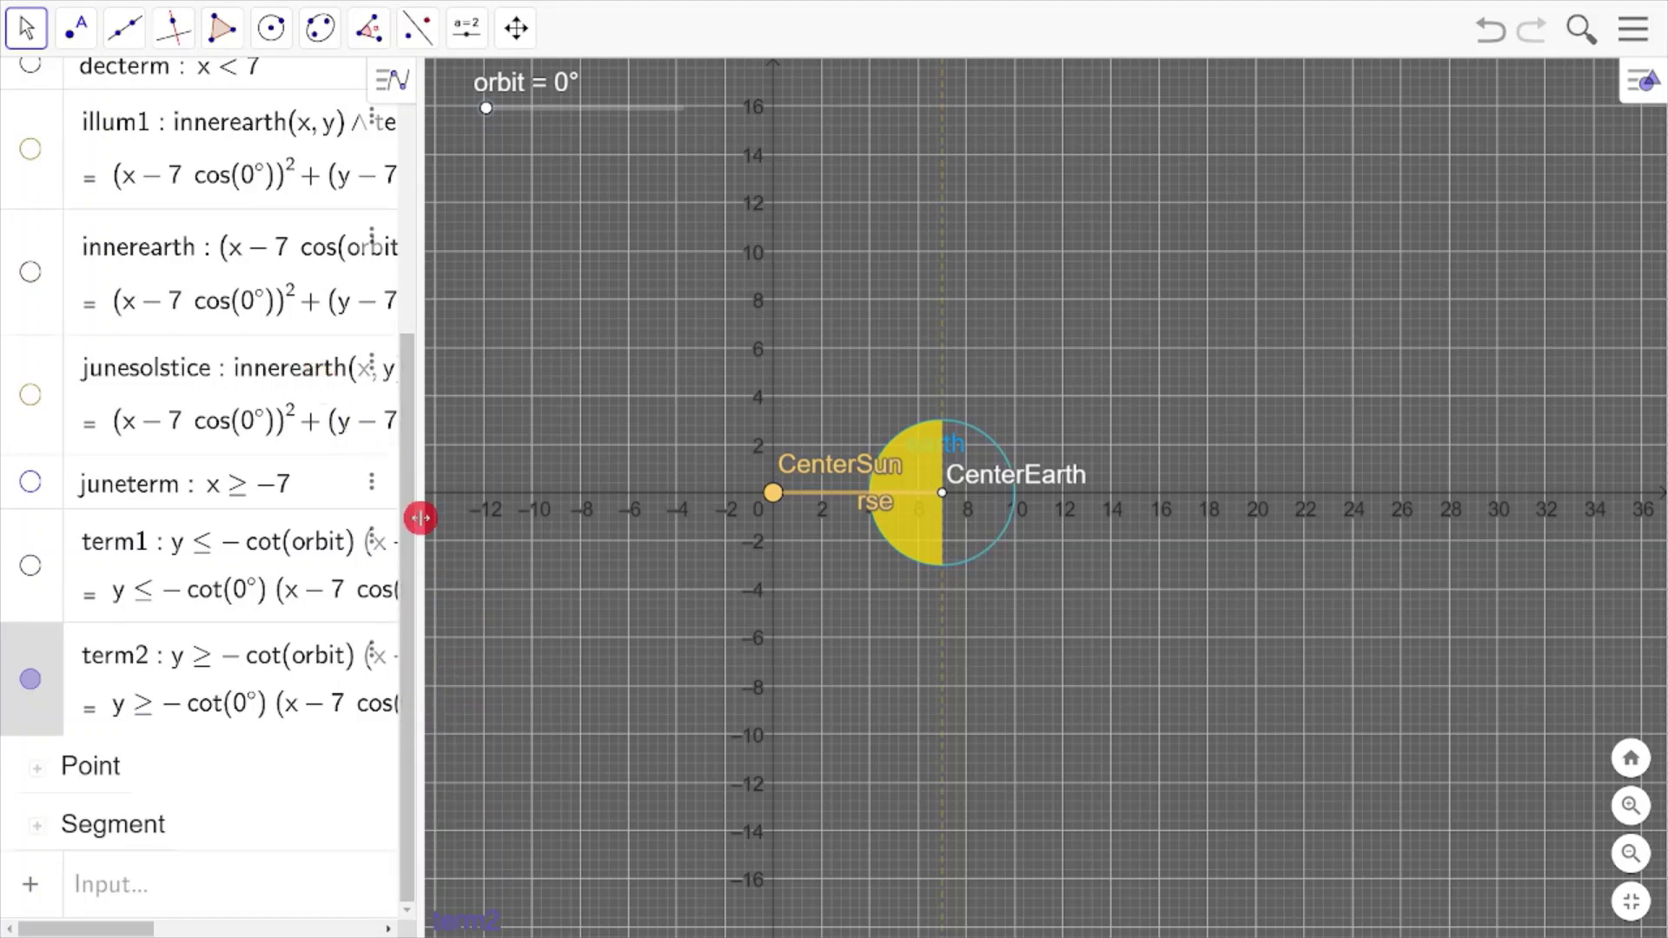
drag(413, 510, 402, 252)
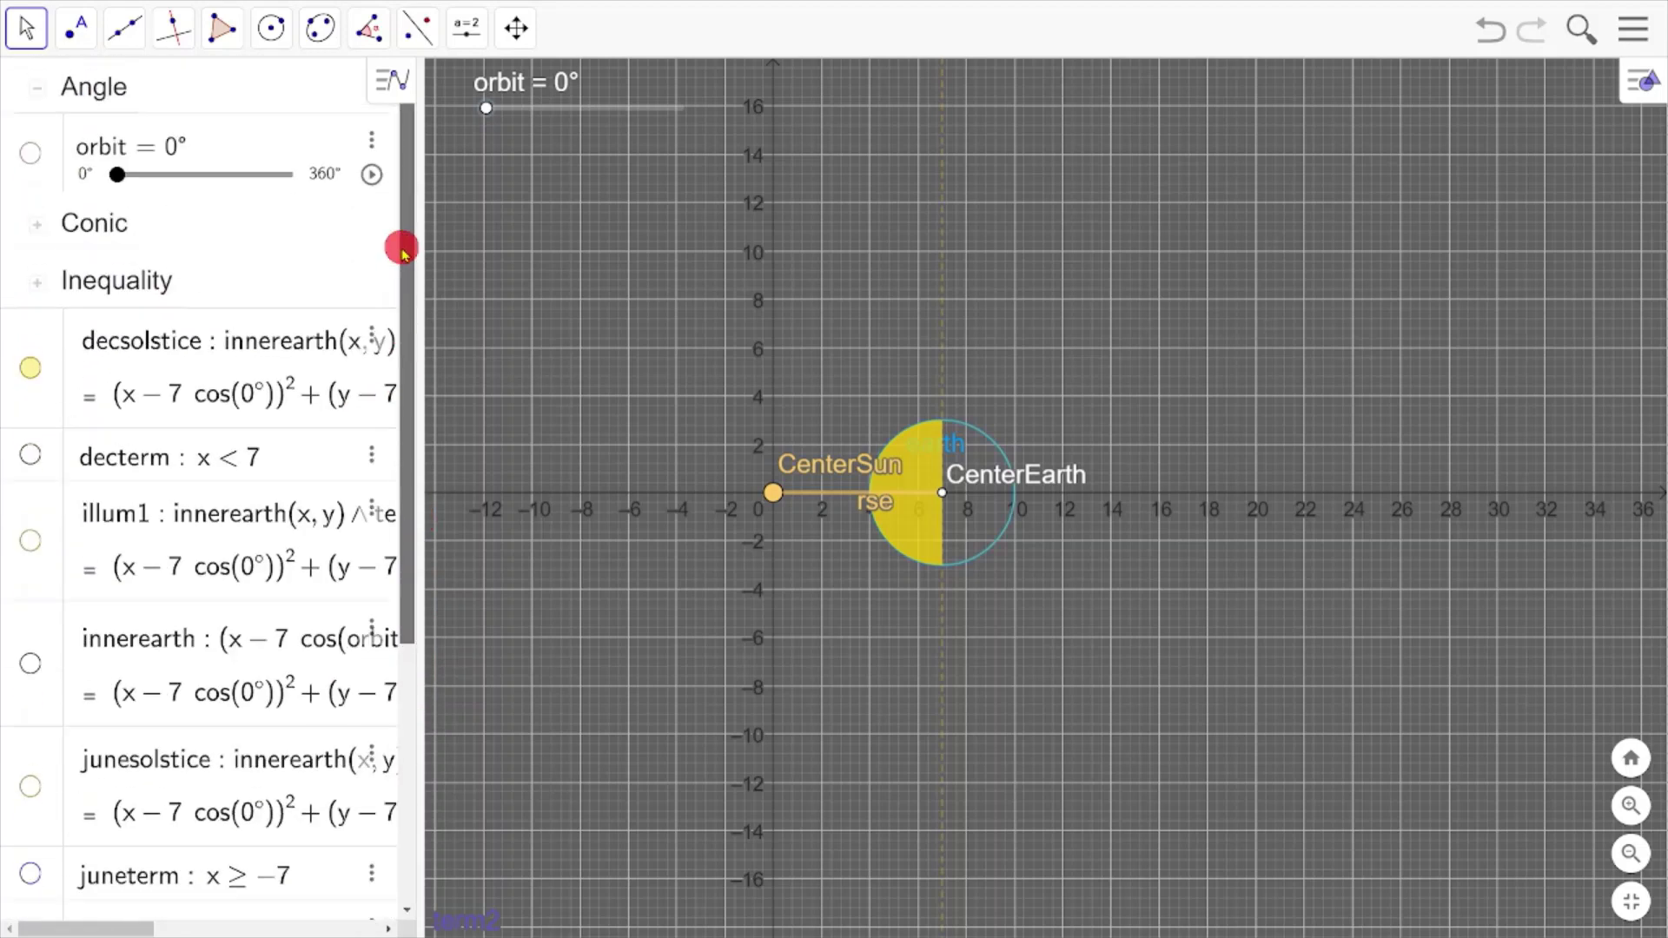
click(48, 277)
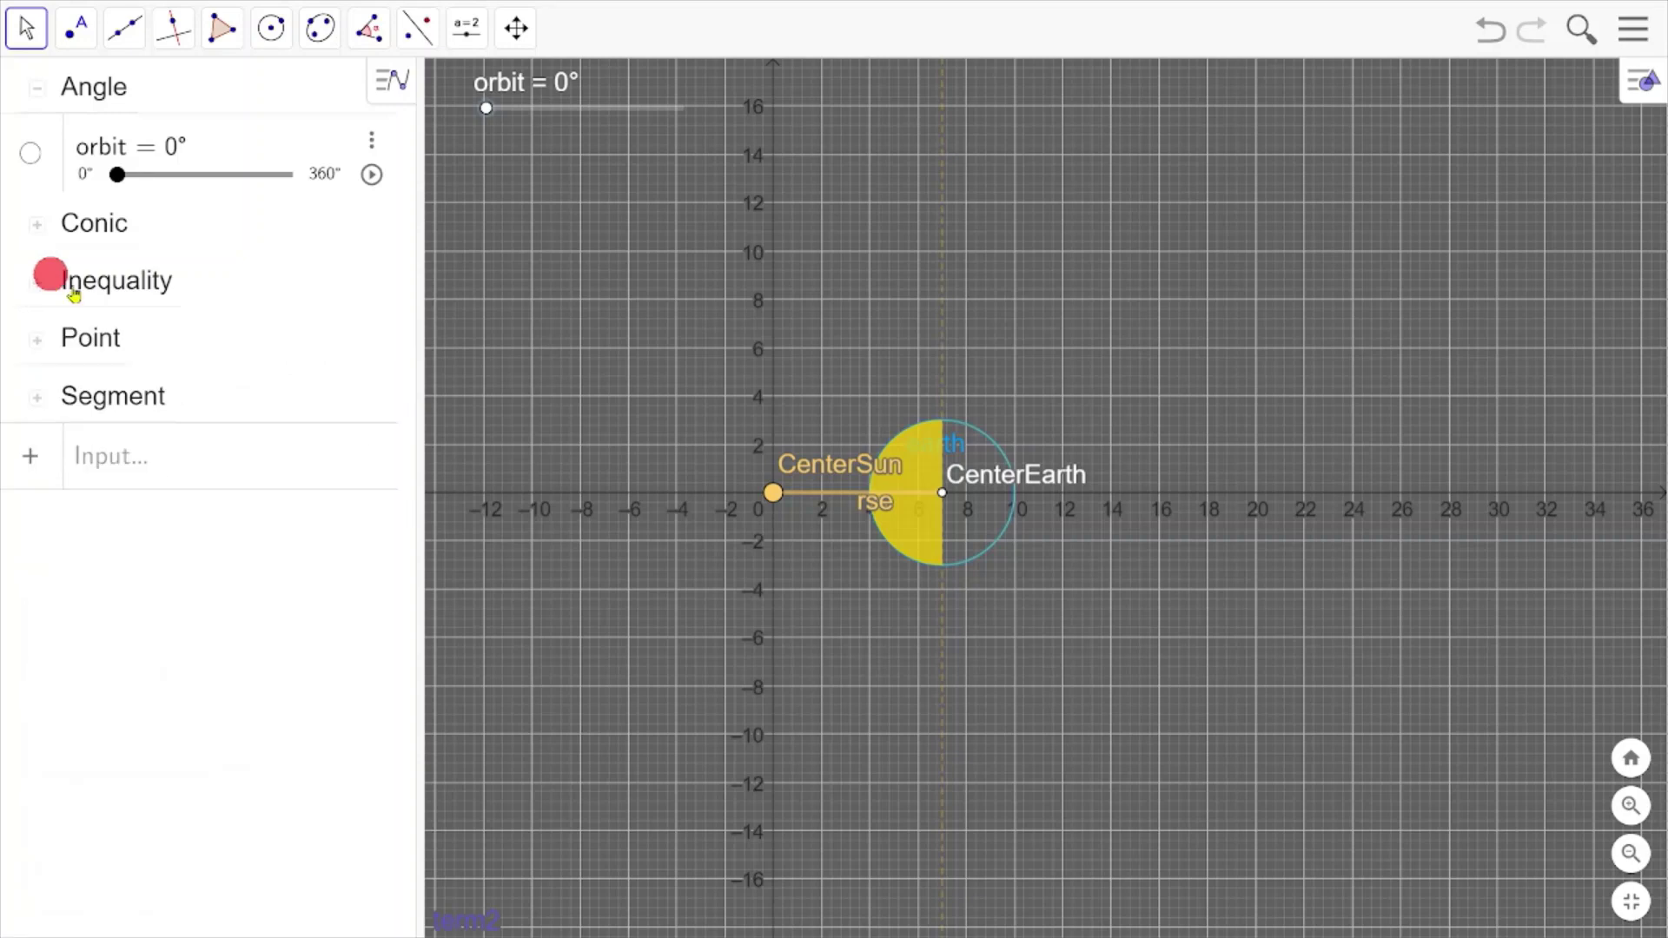
click(116, 452)
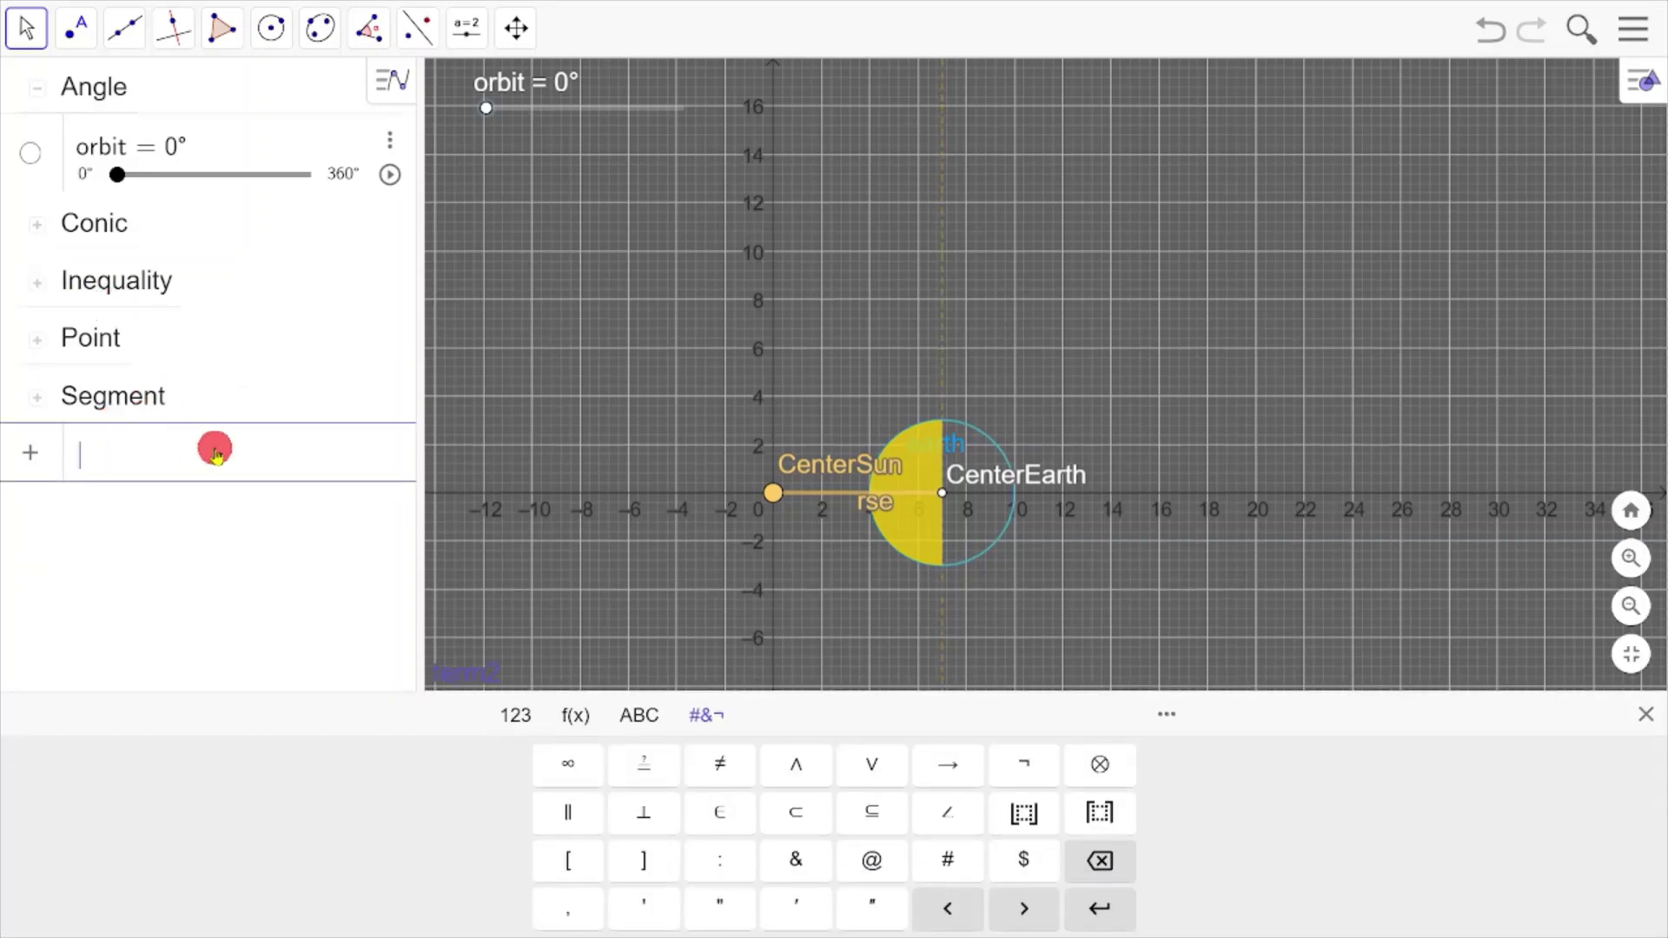
text(inne)
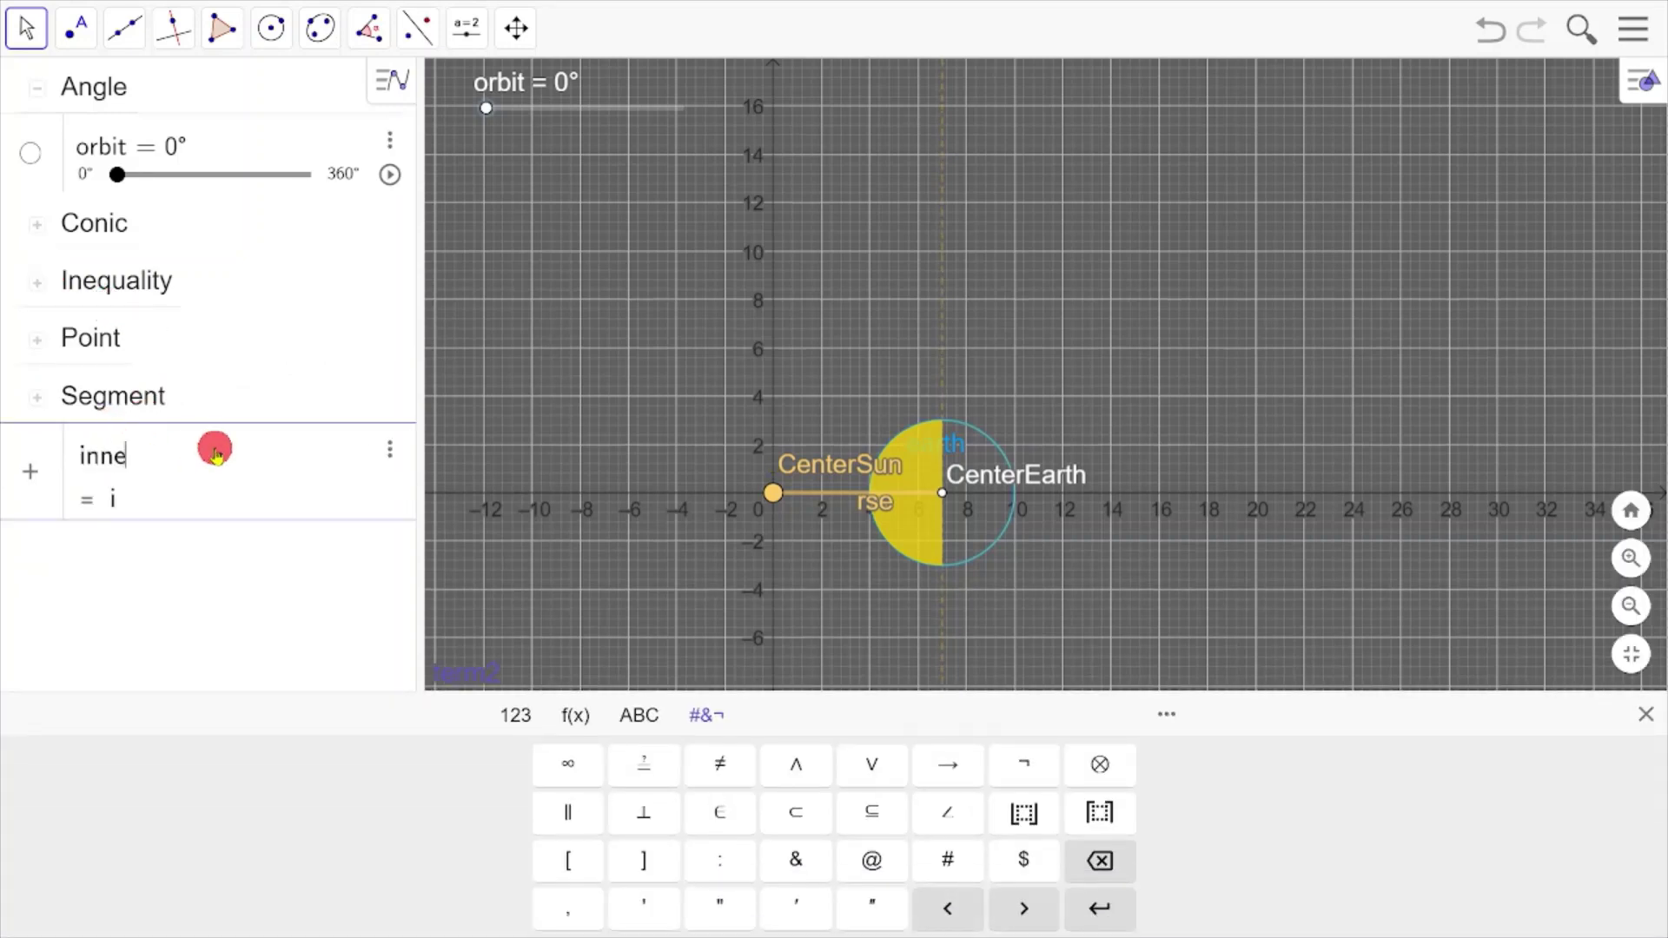
text(rearth)
key(Return)
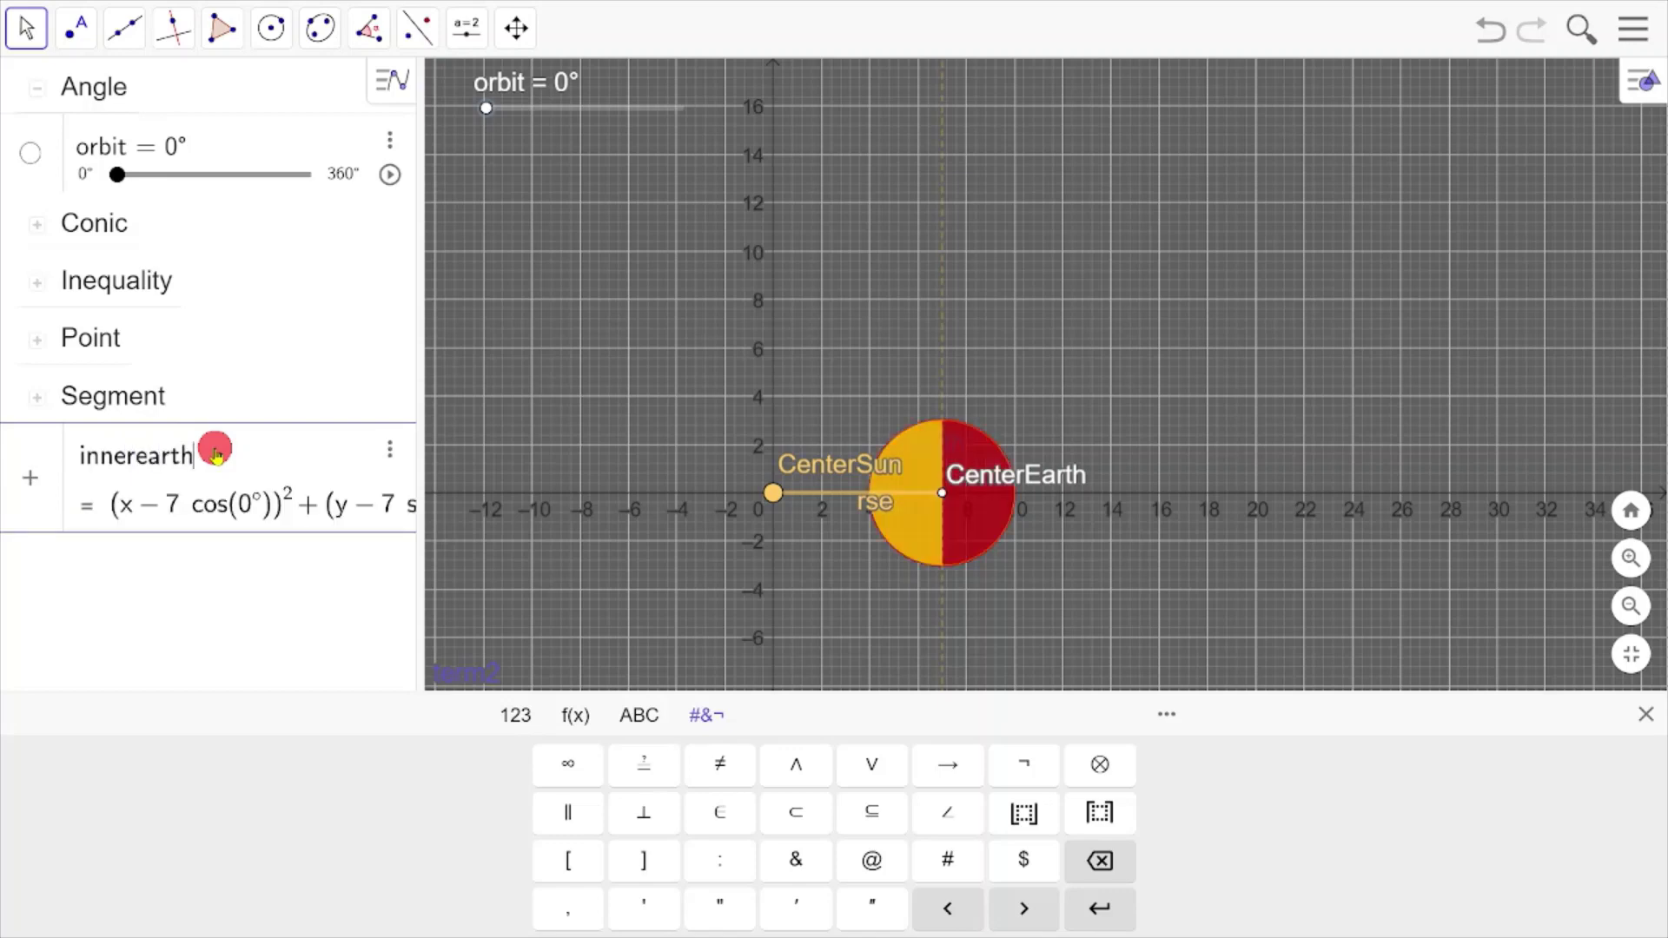
click(800, 764)
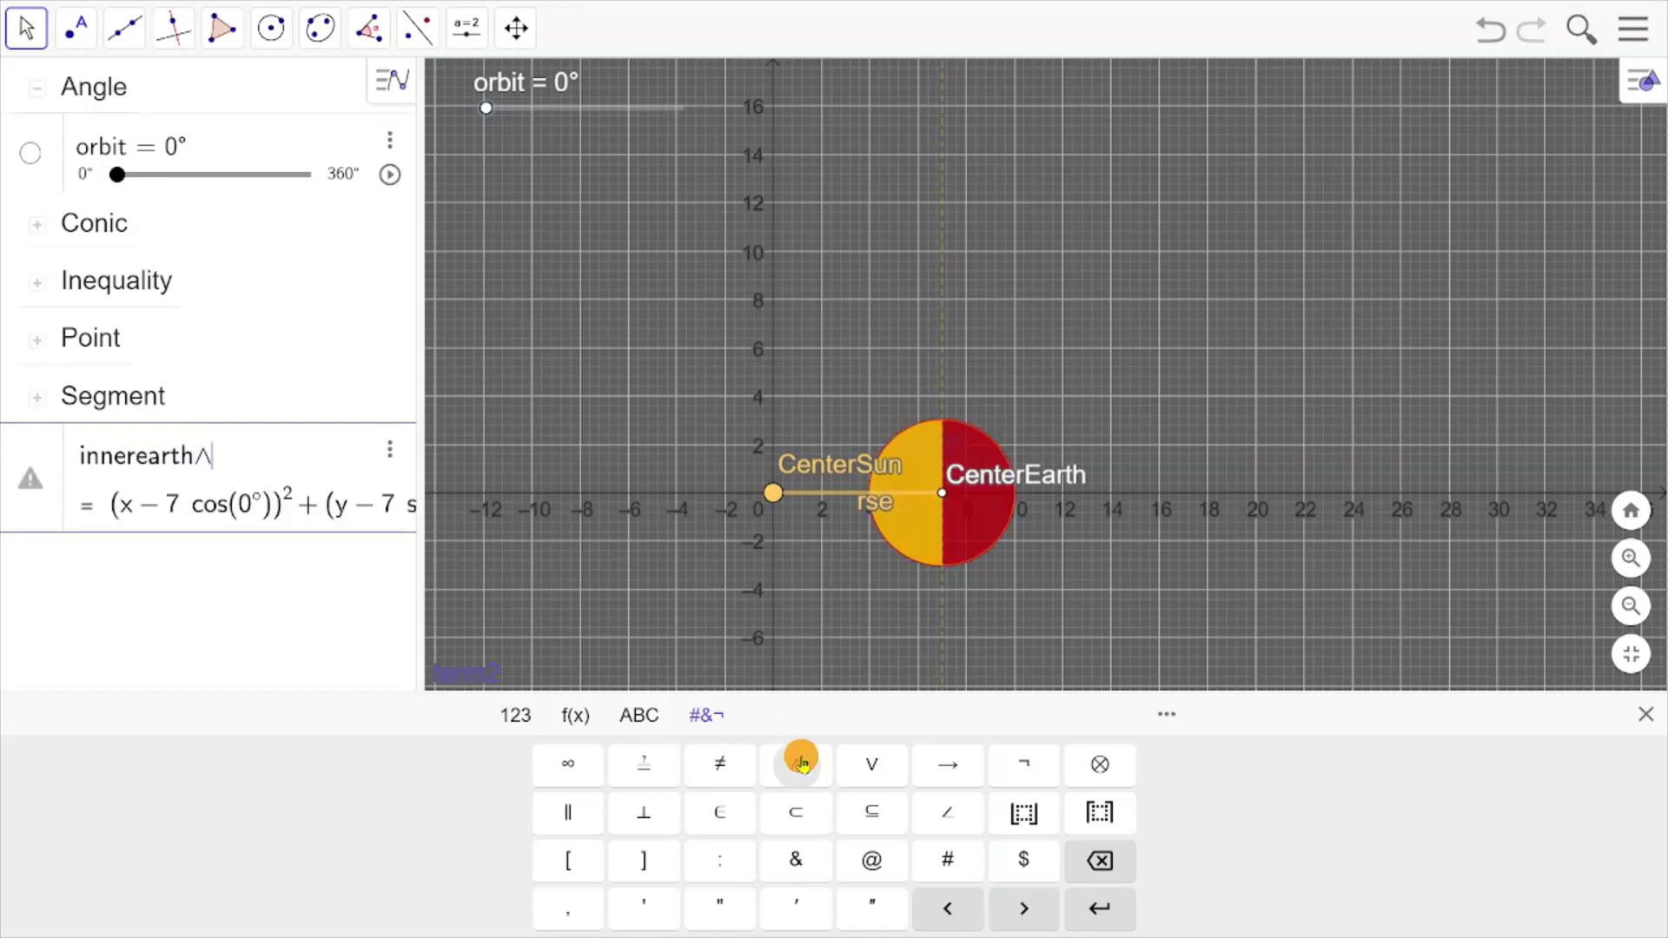
text(term)
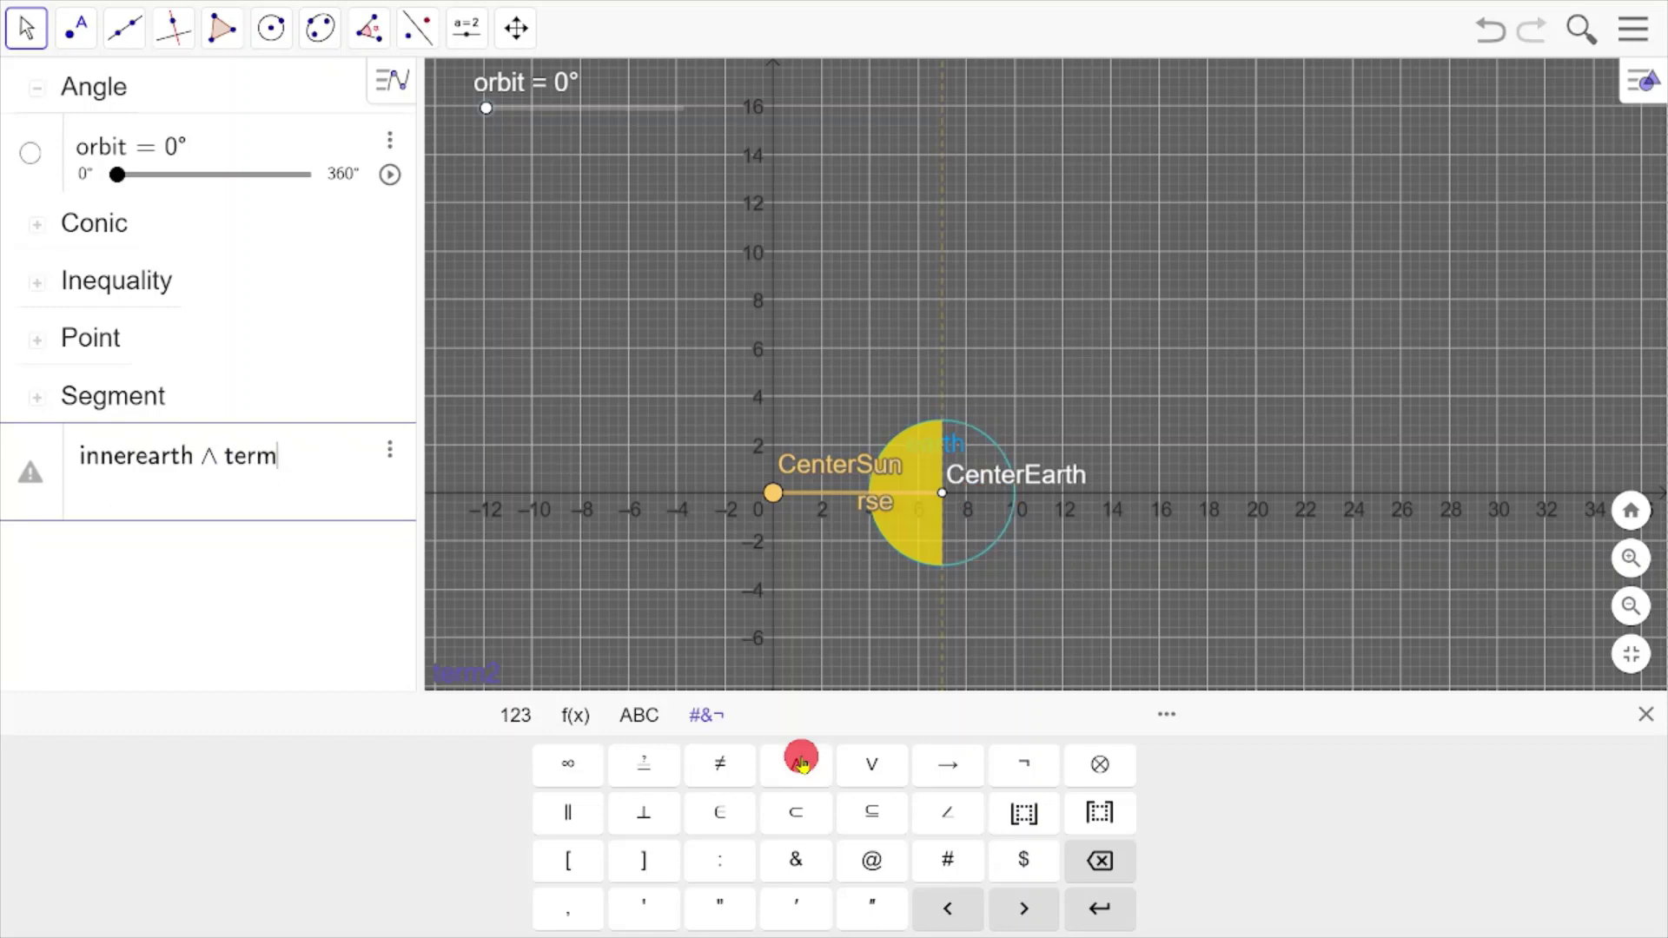
text(2)
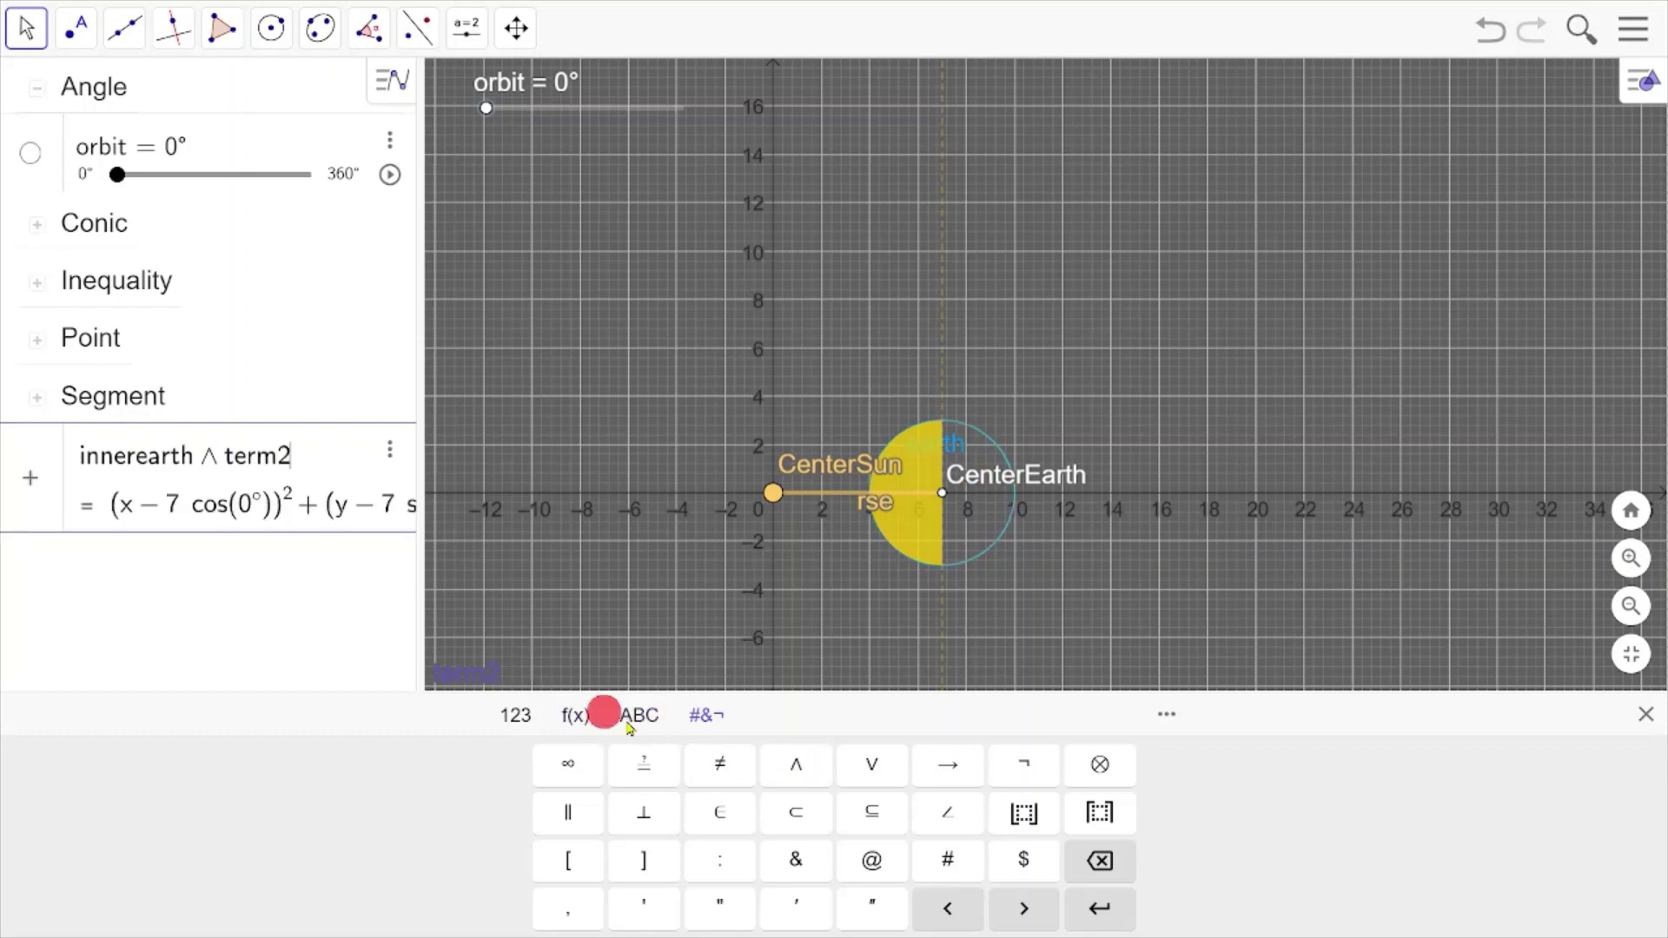
click(1103, 913)
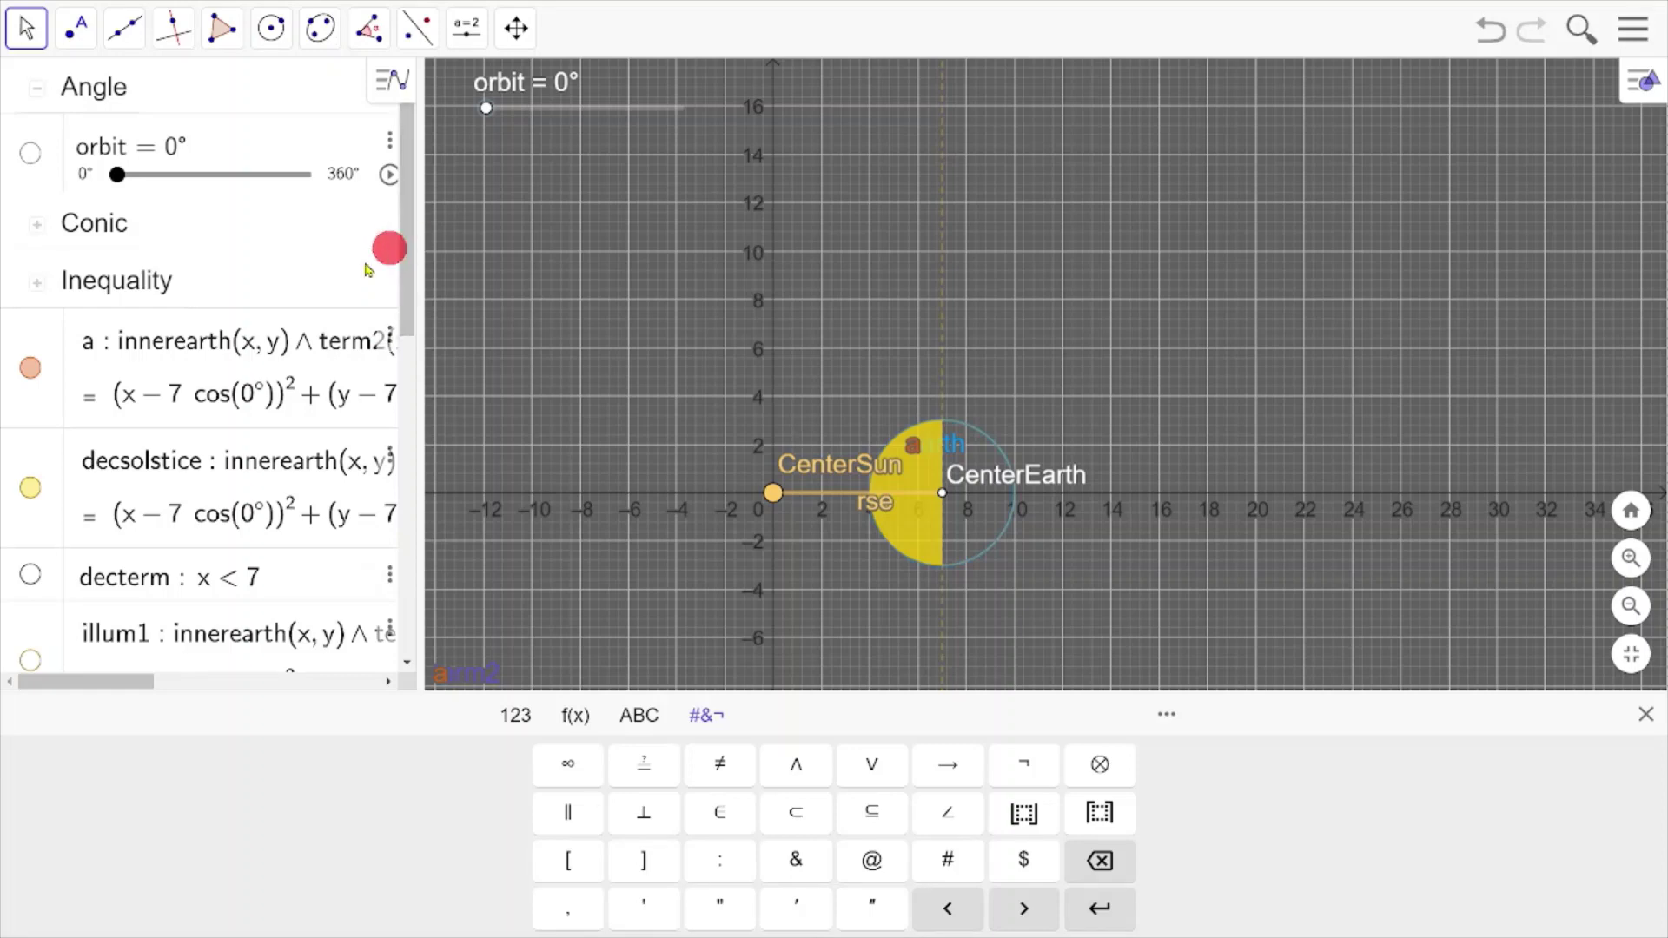
Rename the innerearth ∧ term2 inequality as illum2 and turn off its label.
click(391, 338)
click(420, 439)
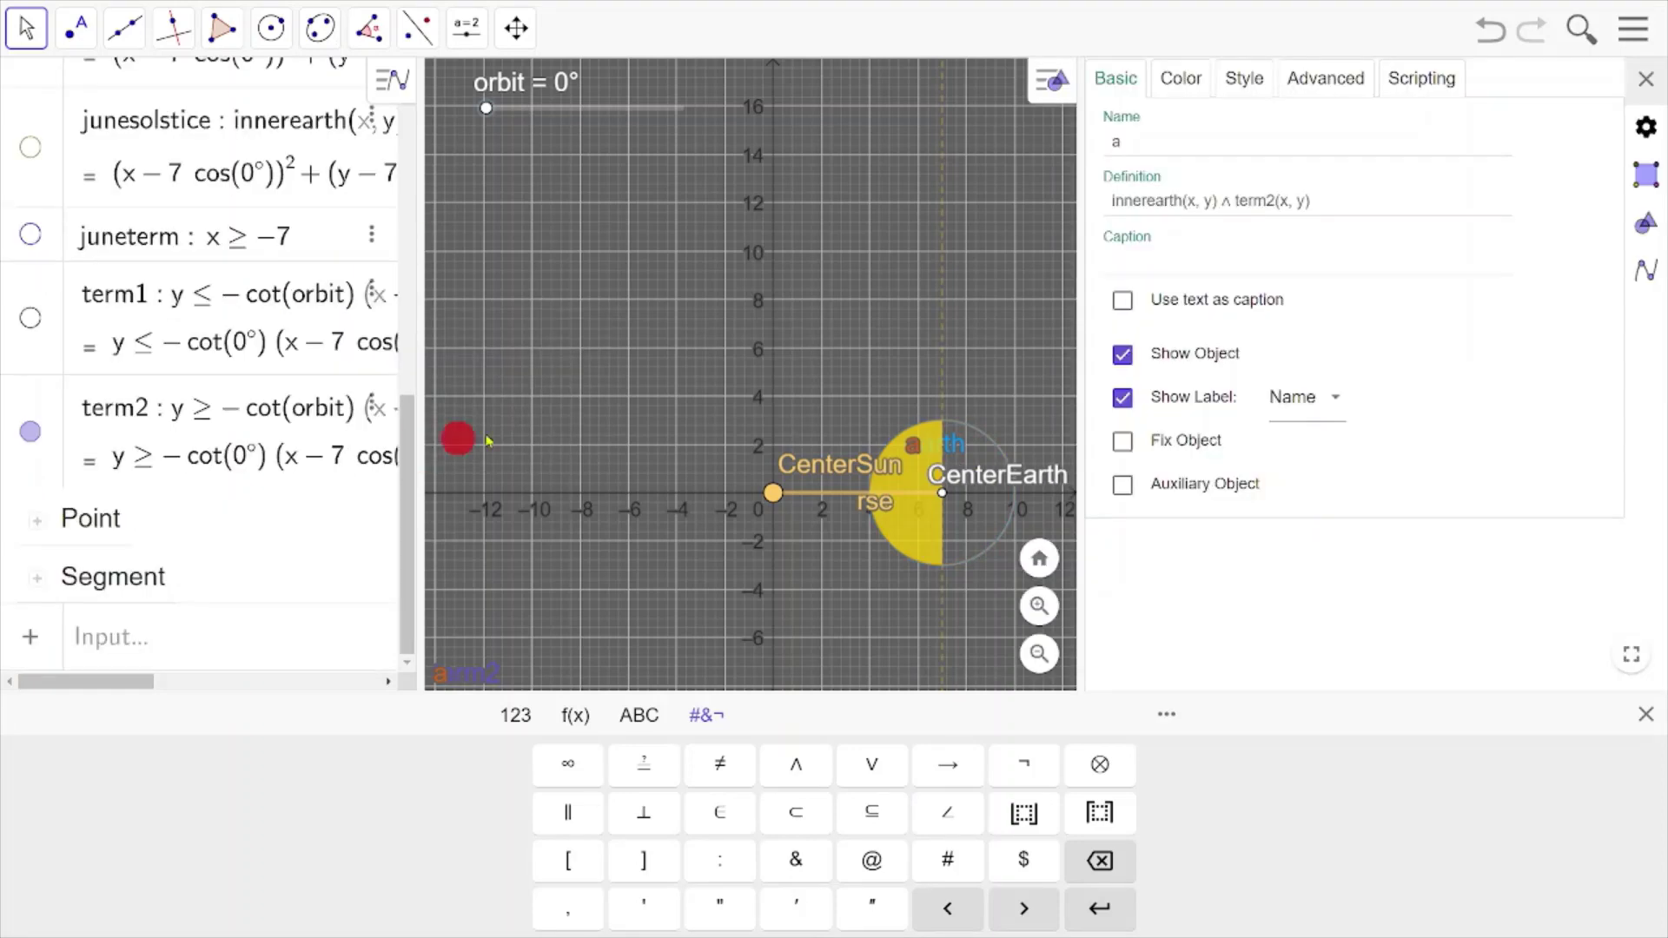
click(1142, 139)
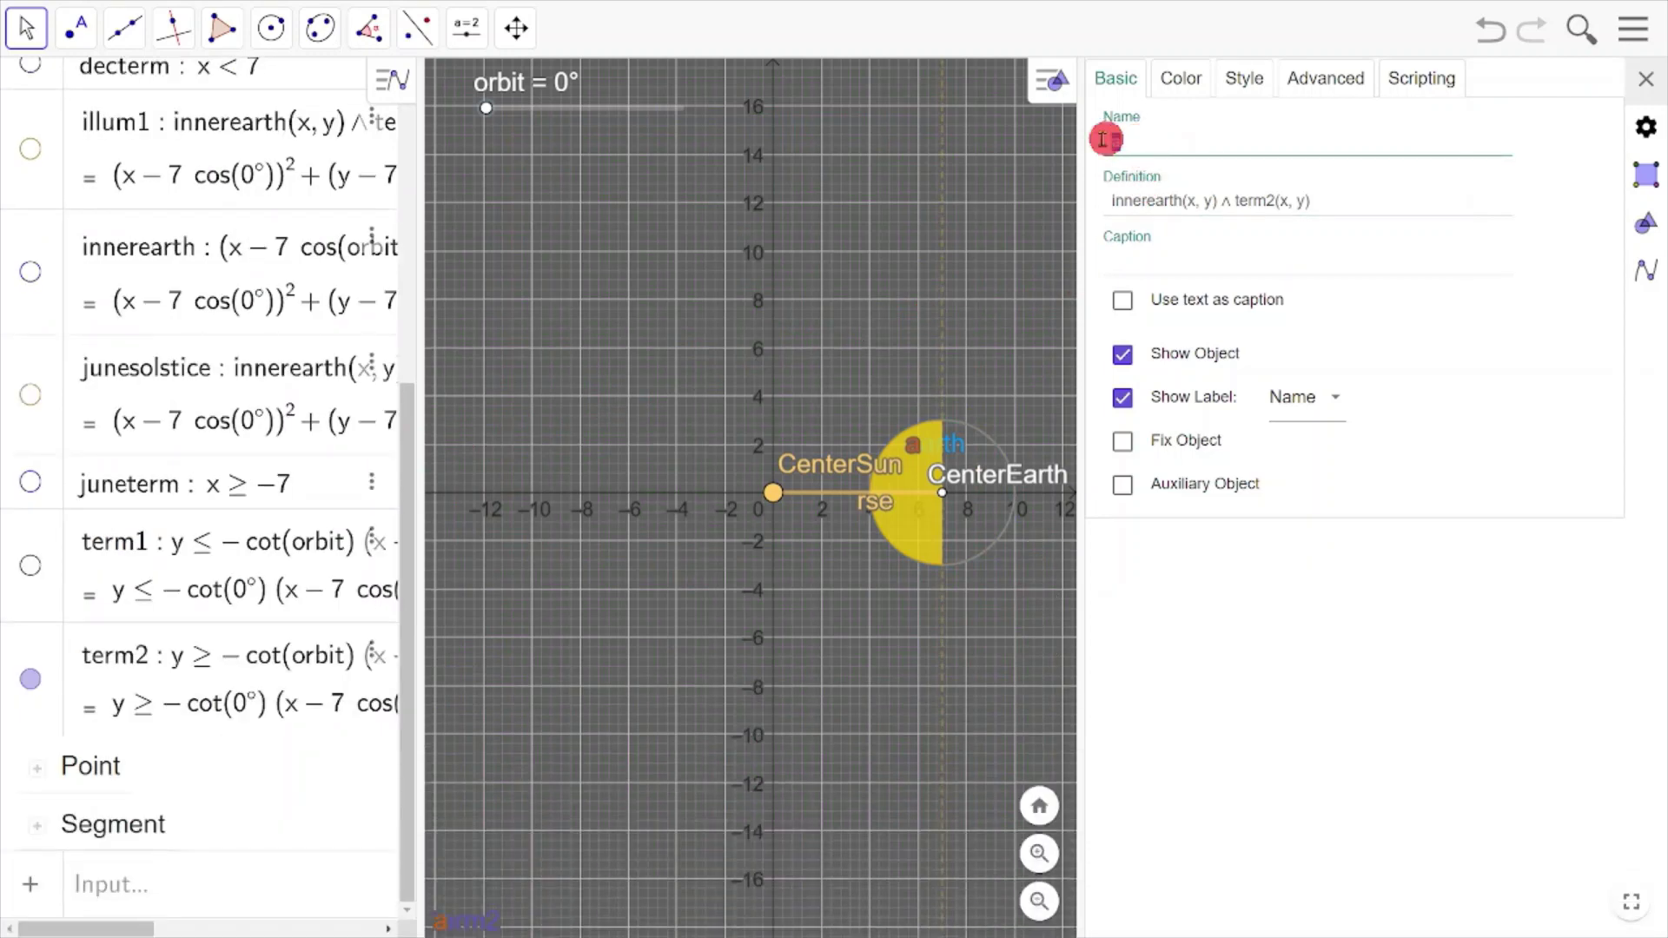
drag(1102, 139, 1305, 151)
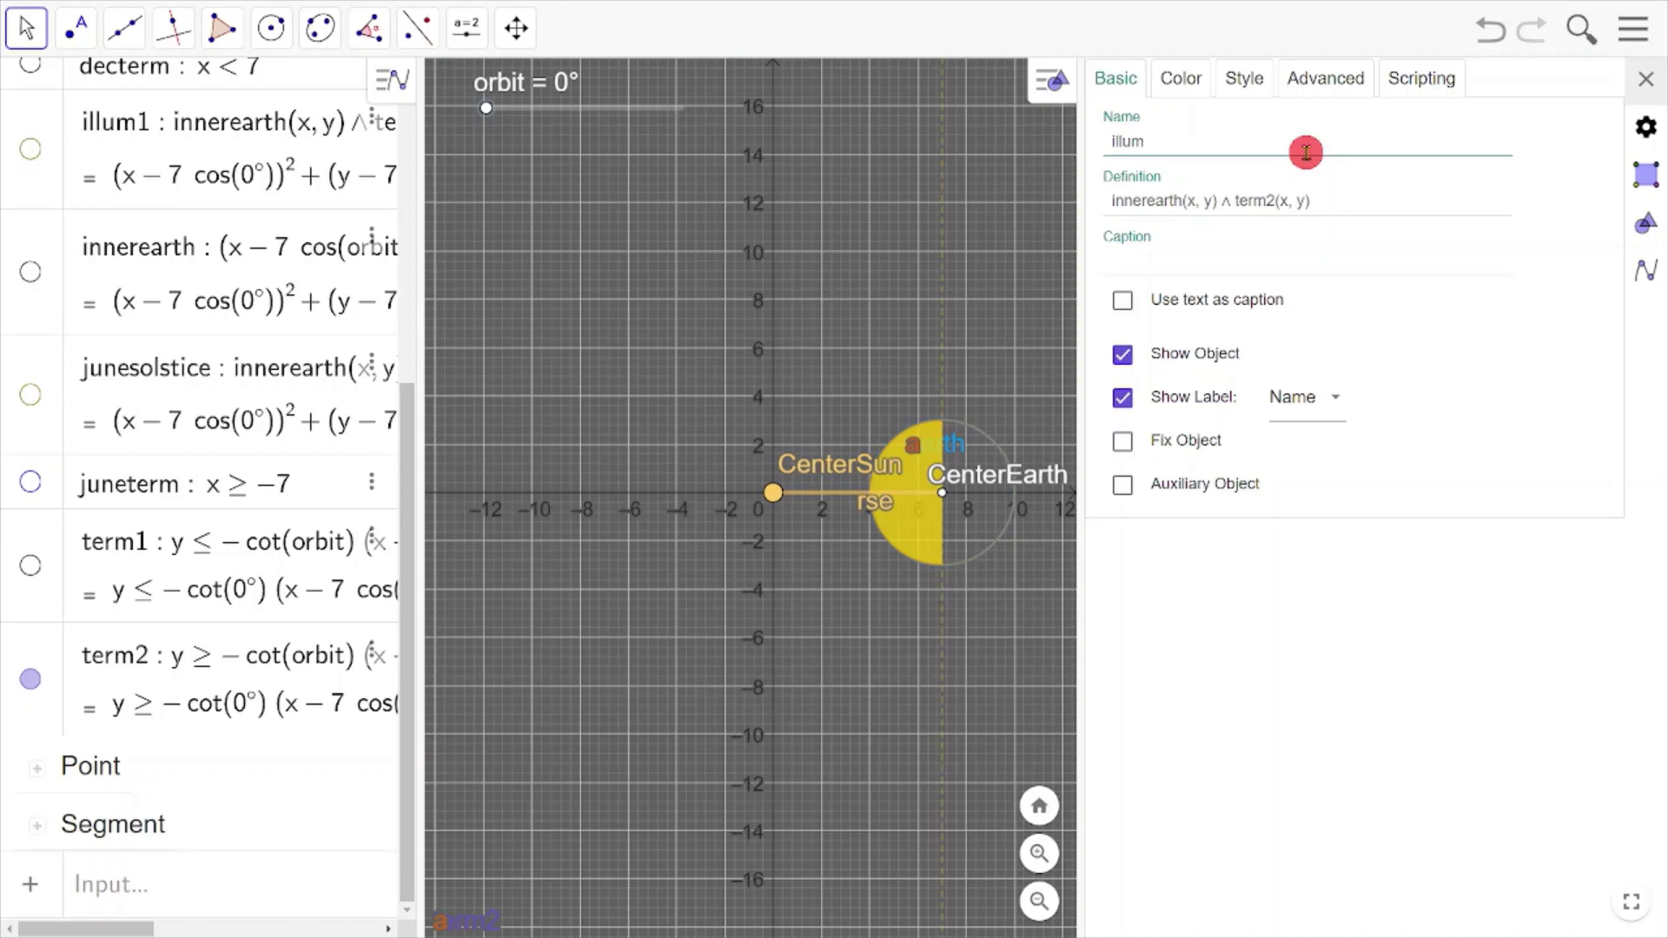
text(illum2)
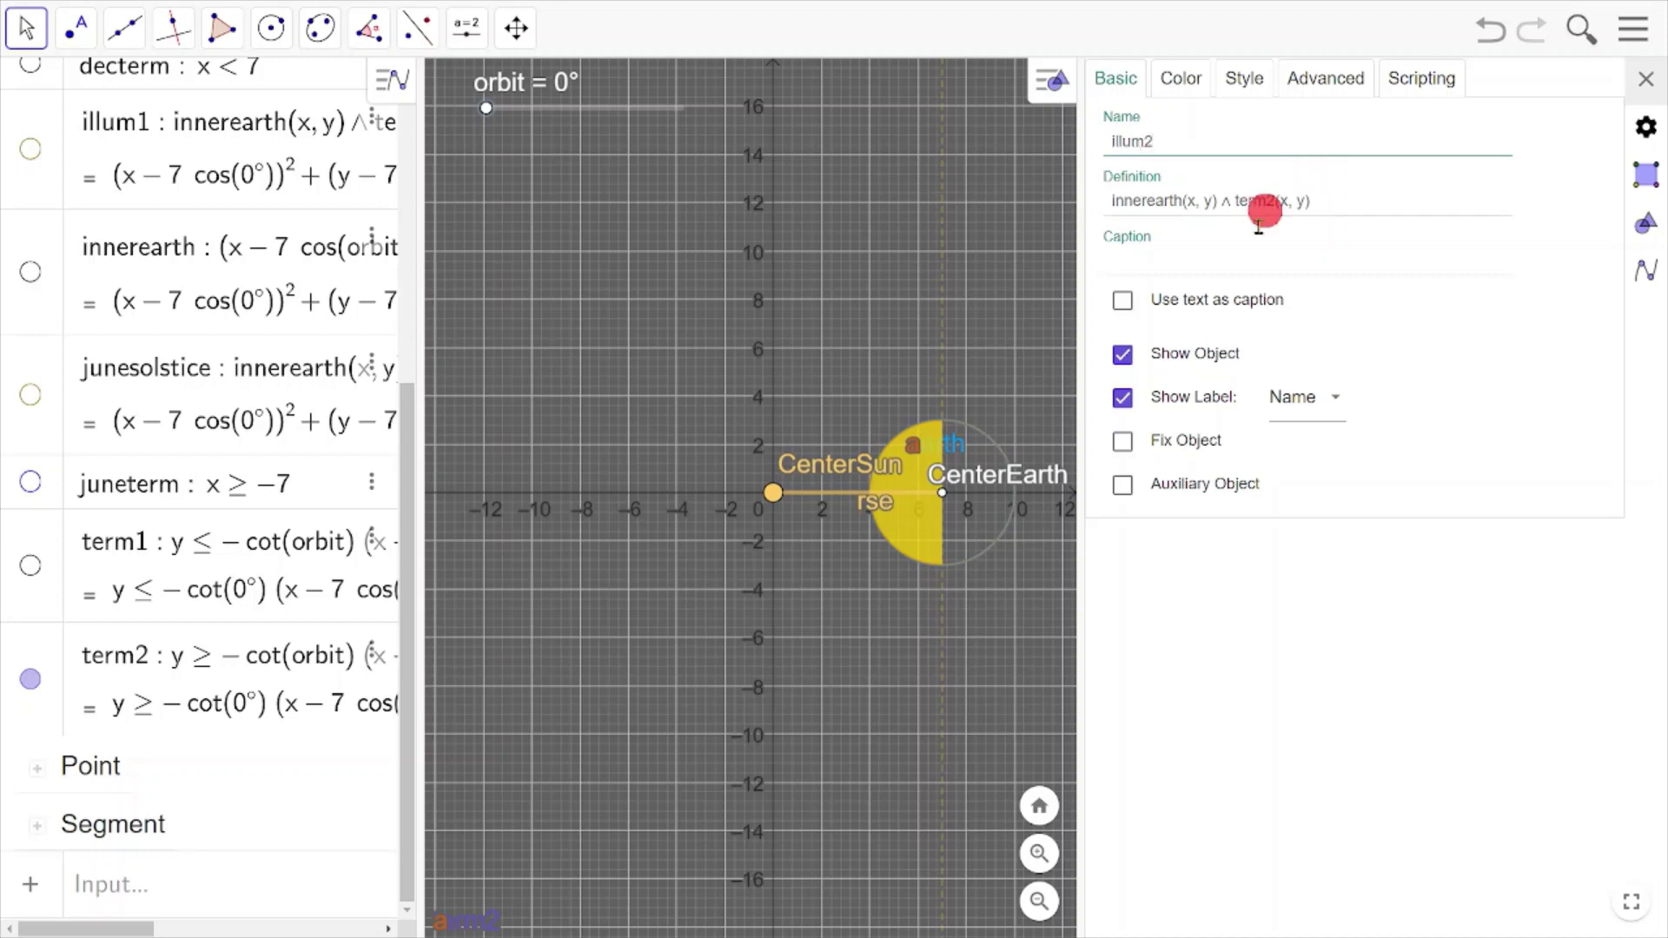
click(1122, 397)
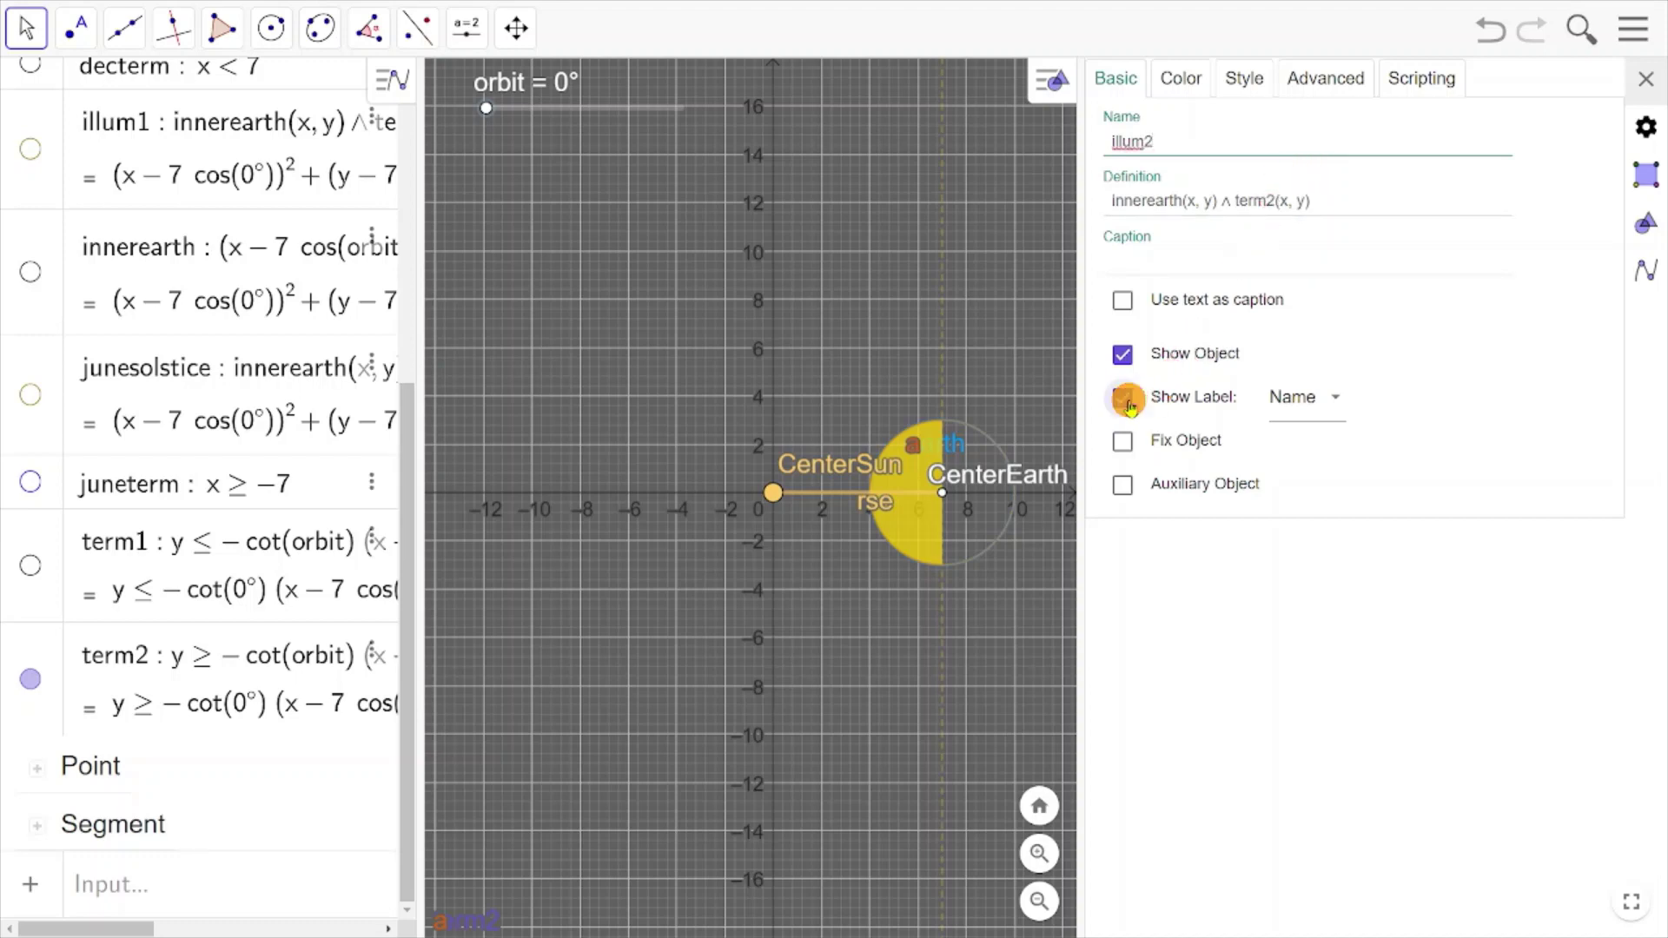
Color illum2 gold (#FFD700) and set its condition to show object to 180deg<=orbit<=359deg.
click(1182, 78)
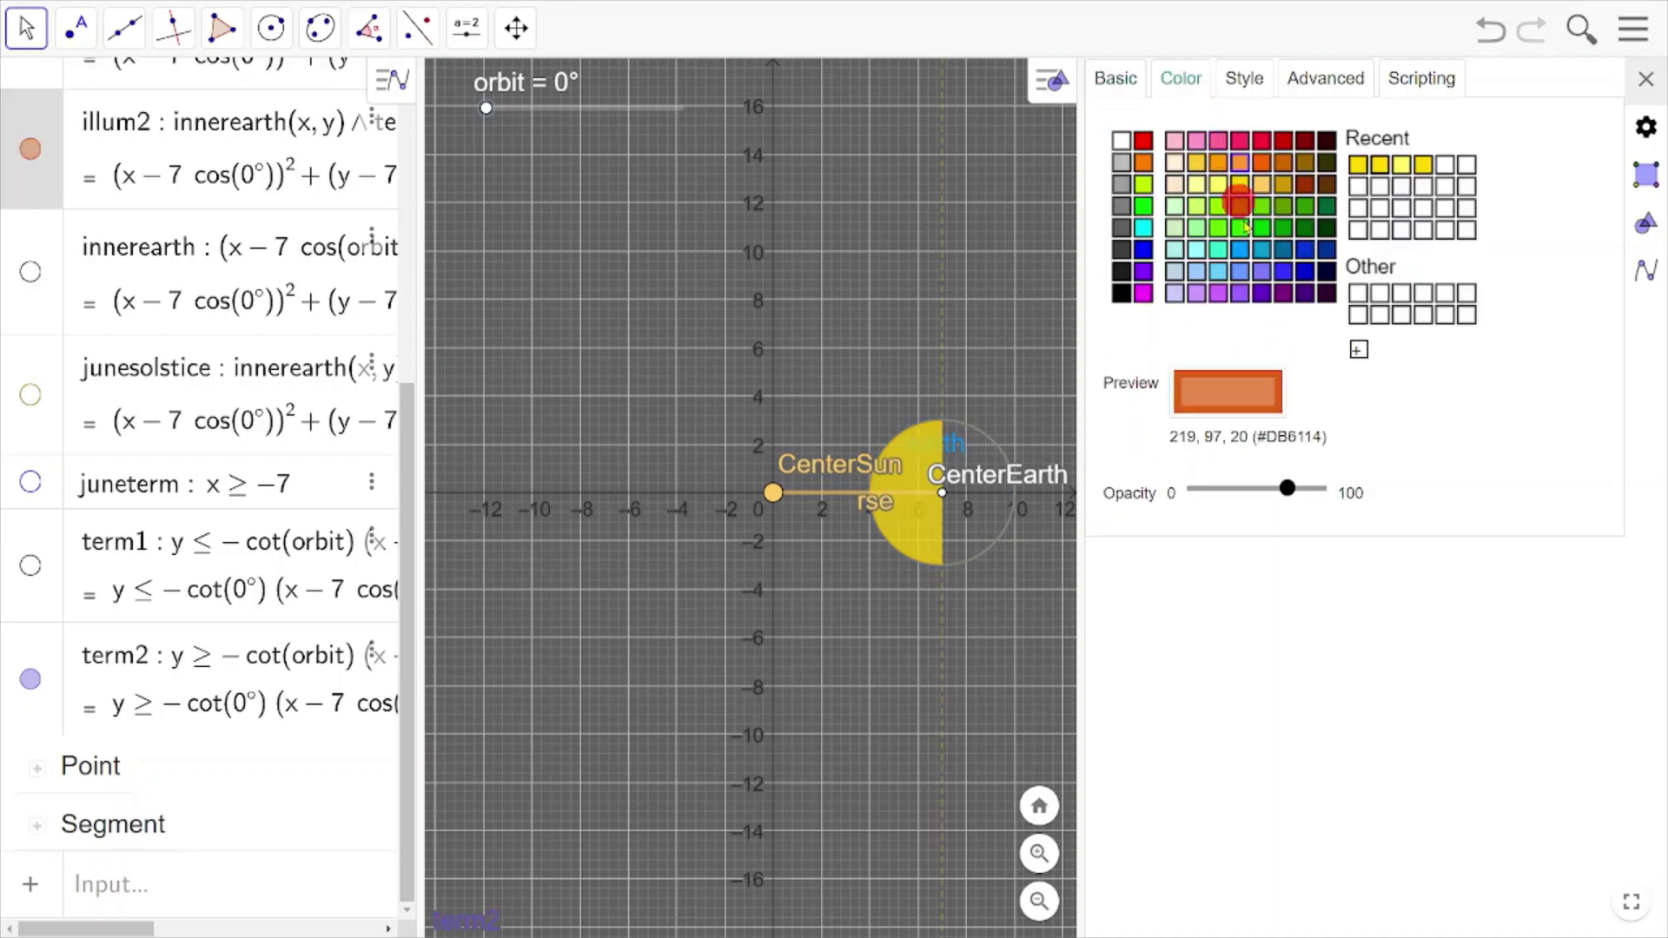
click(1381, 165)
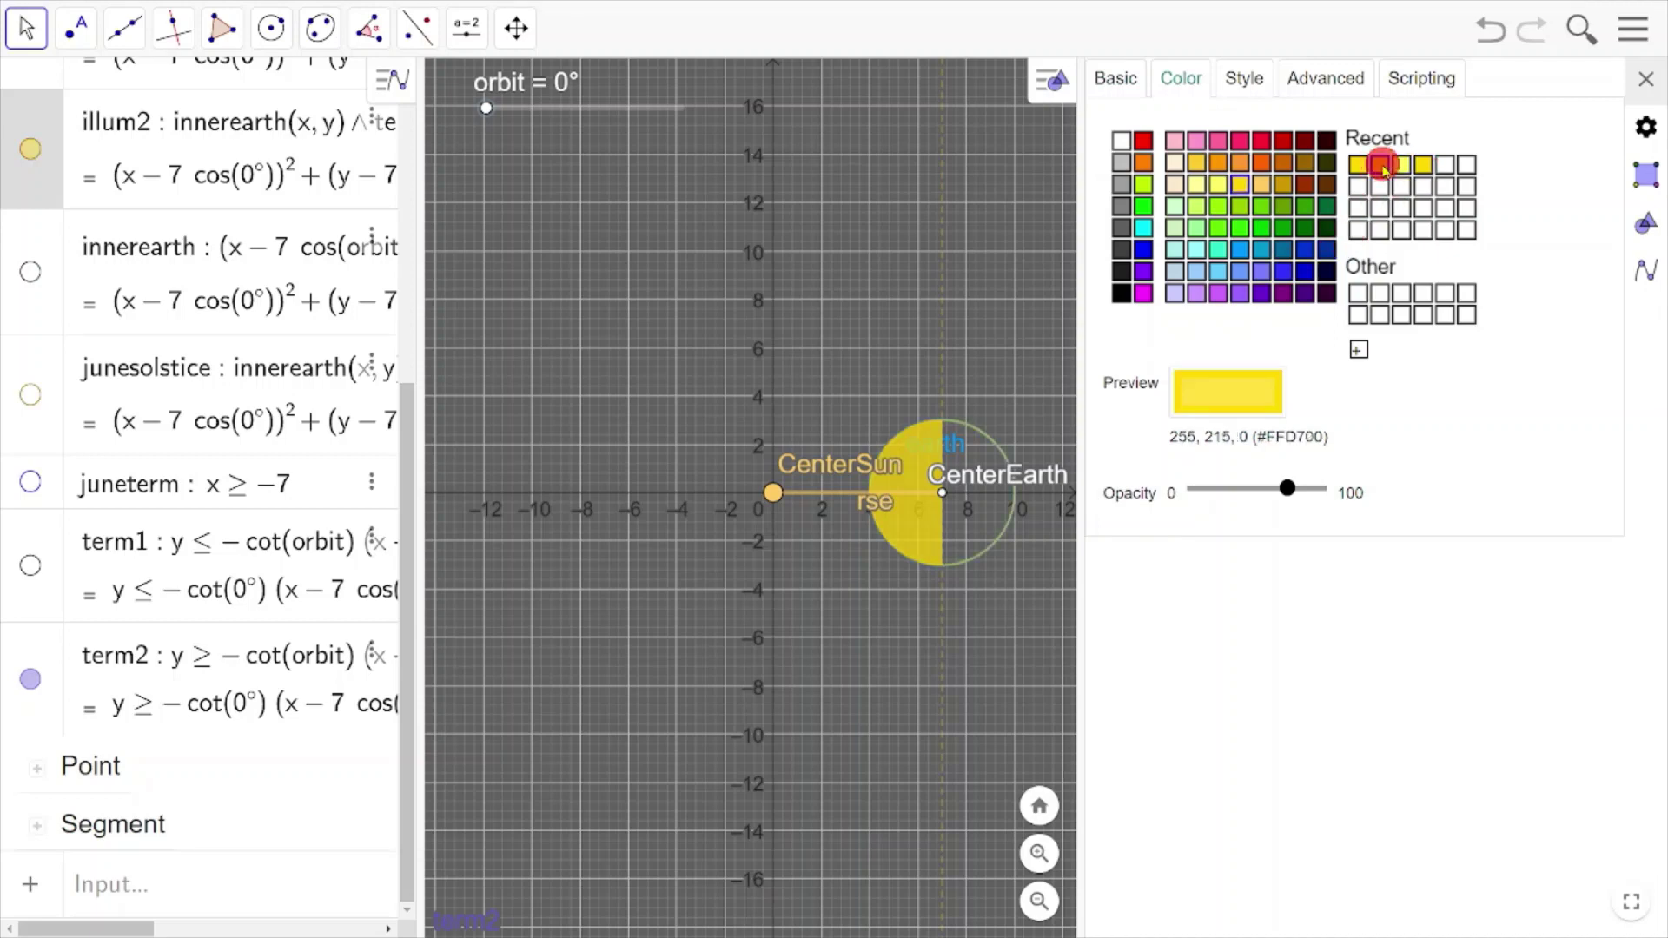
click(1333, 78)
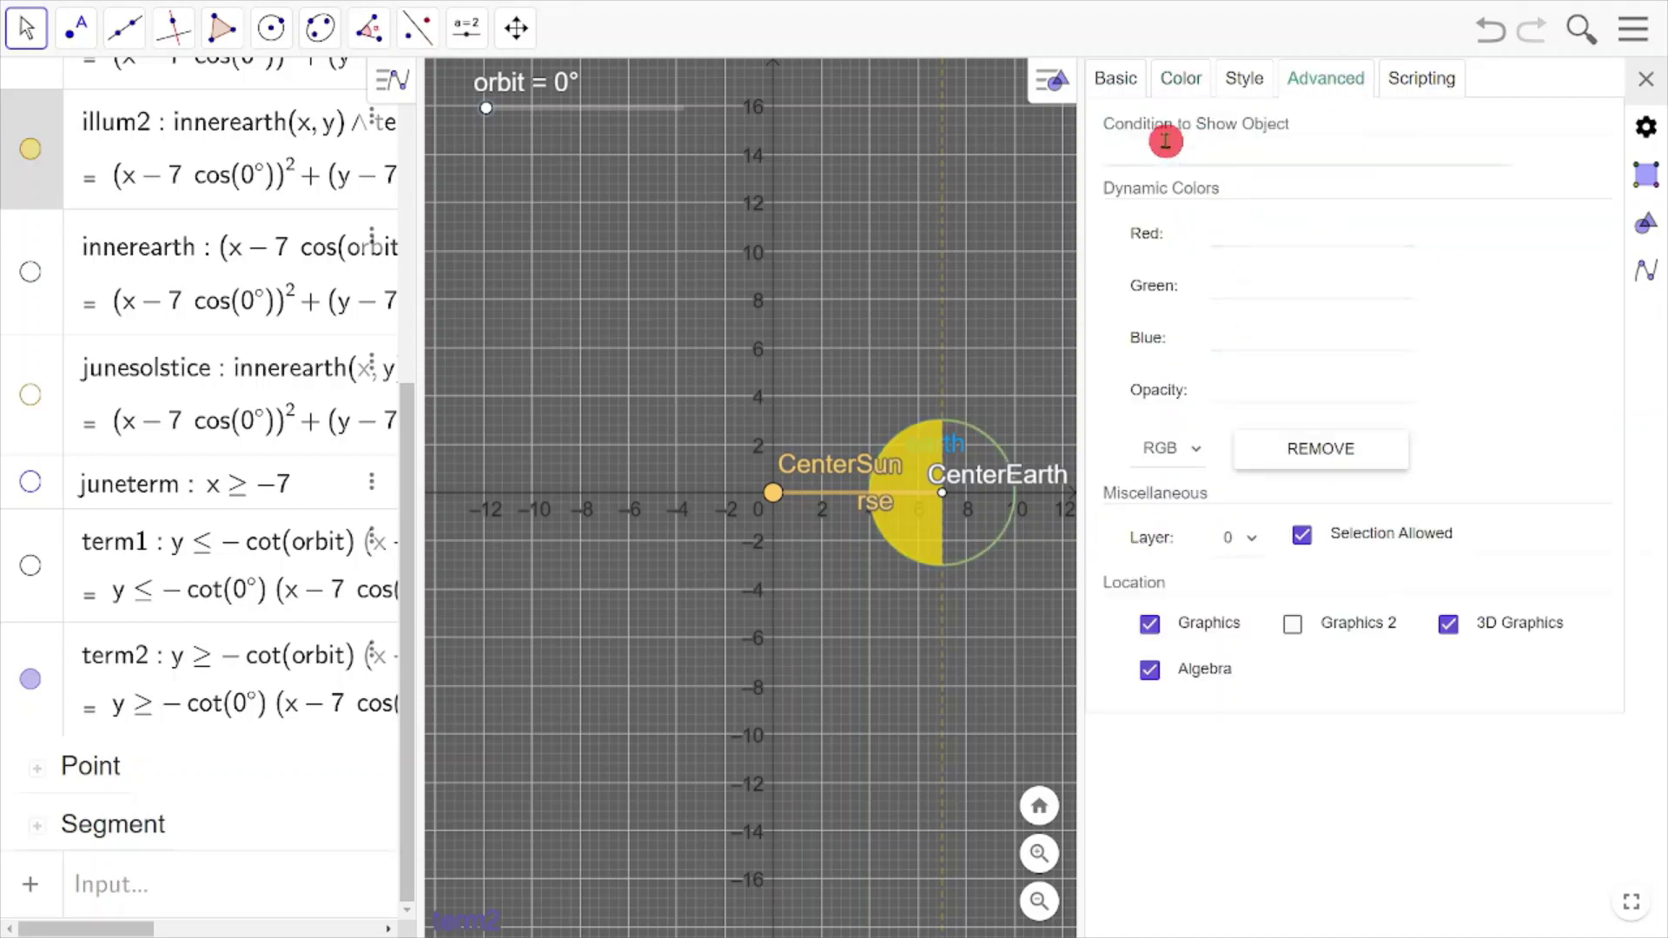
click(1165, 147)
click(1279, 186)
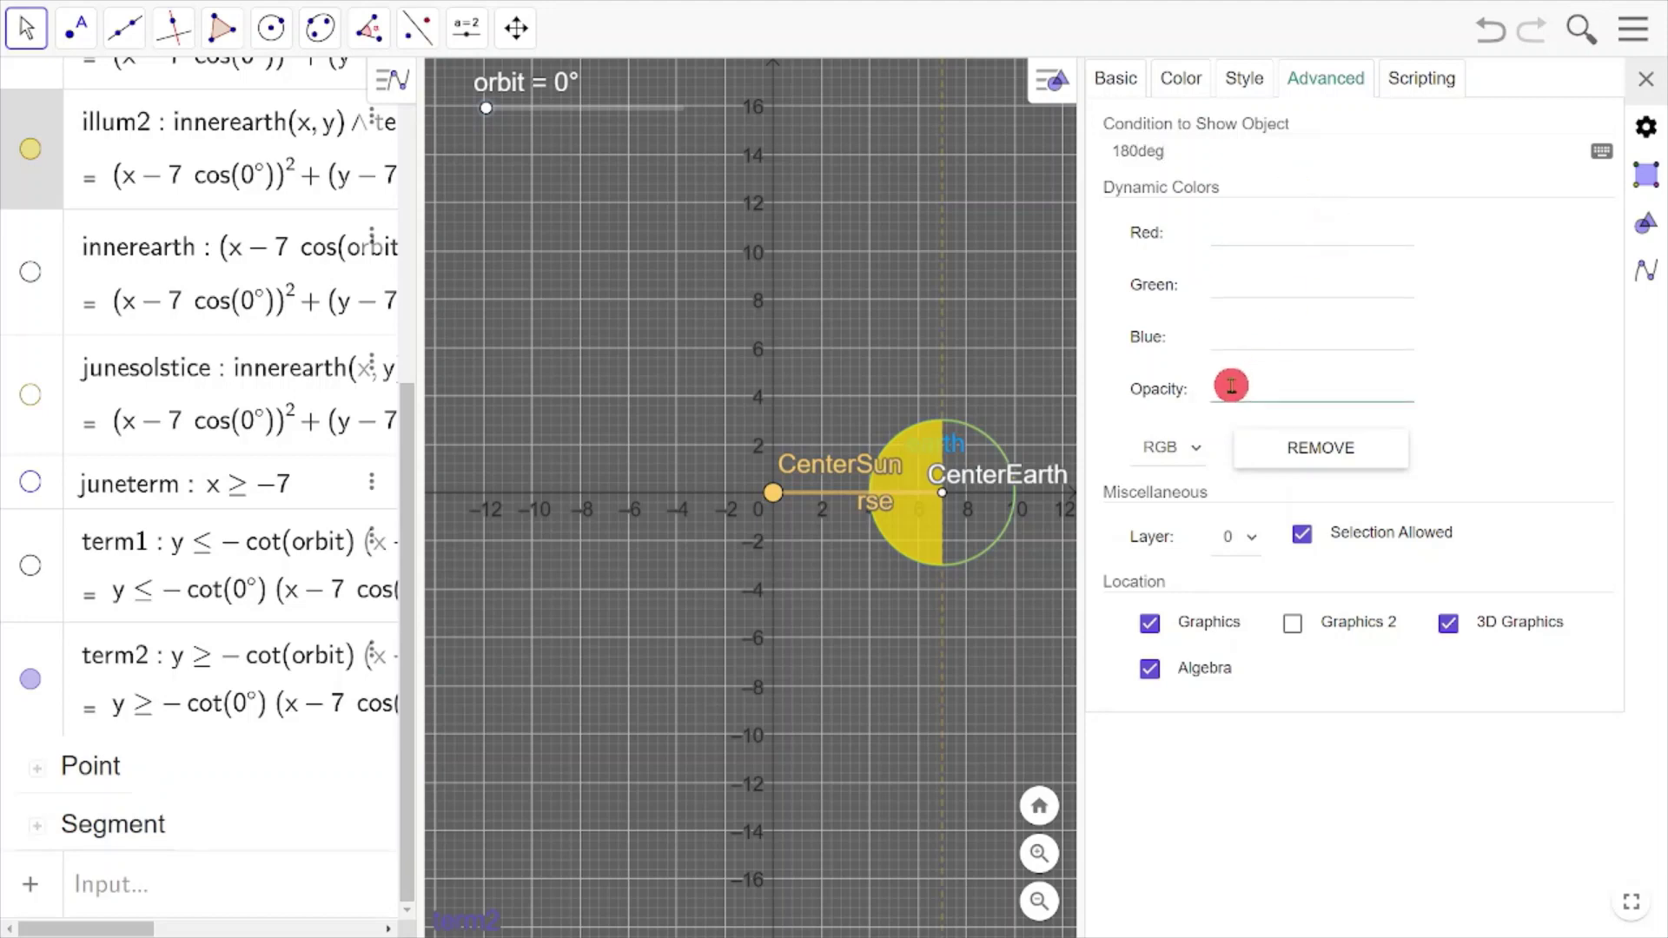
click(1244, 342)
click(1303, 235)
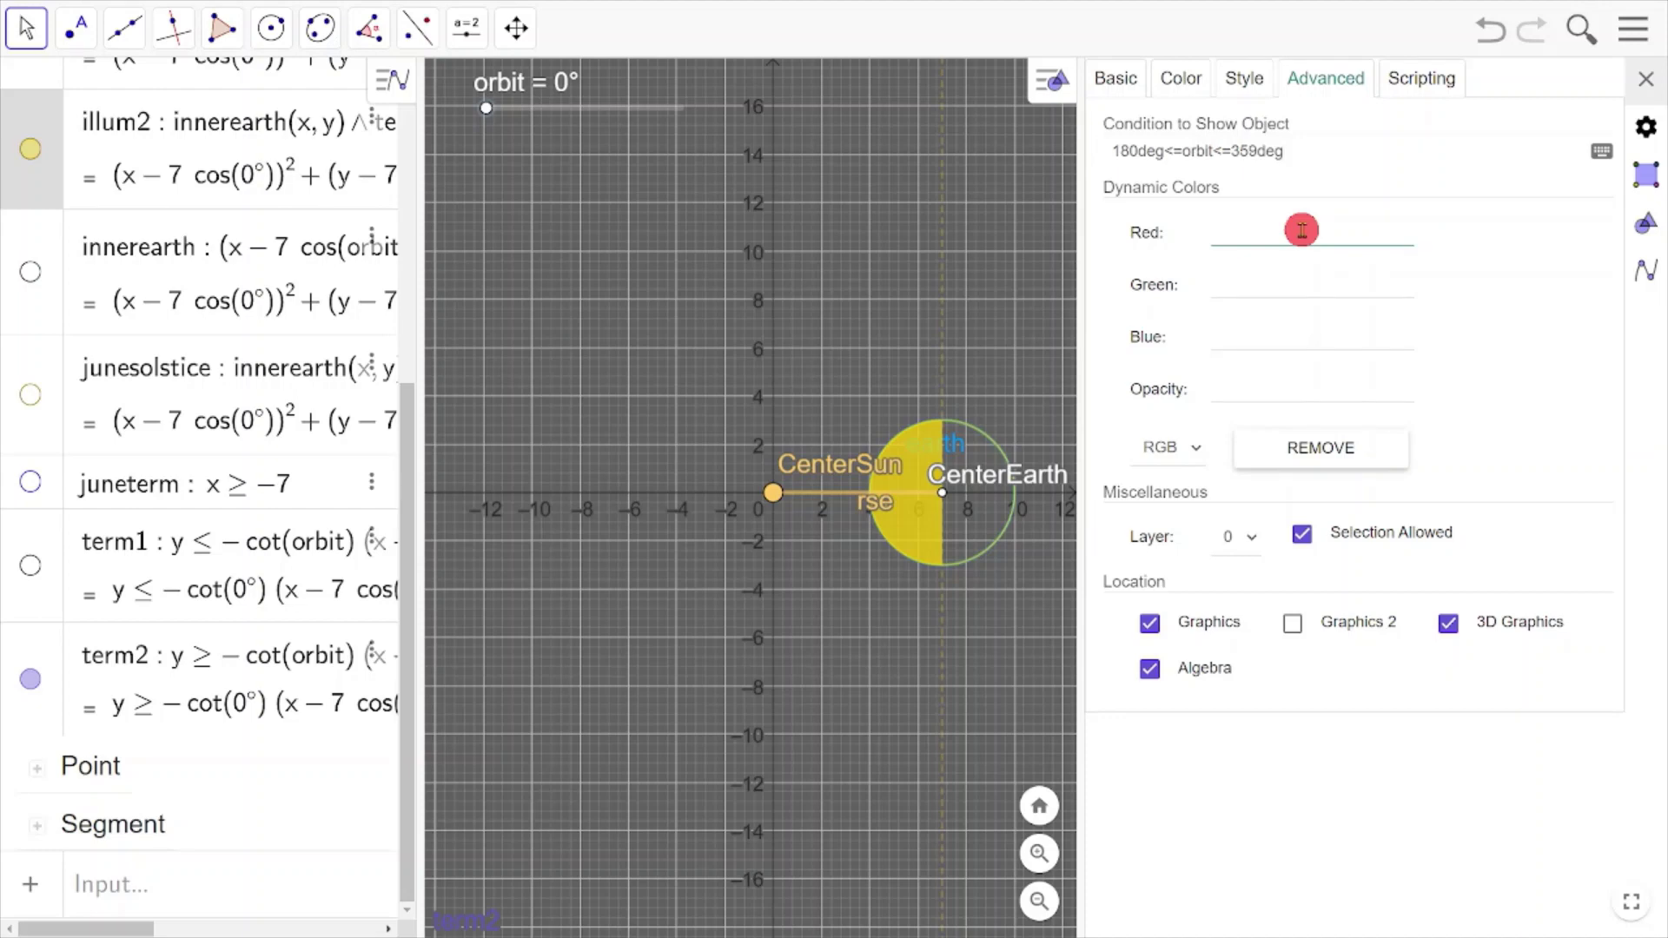
click(1648, 83)
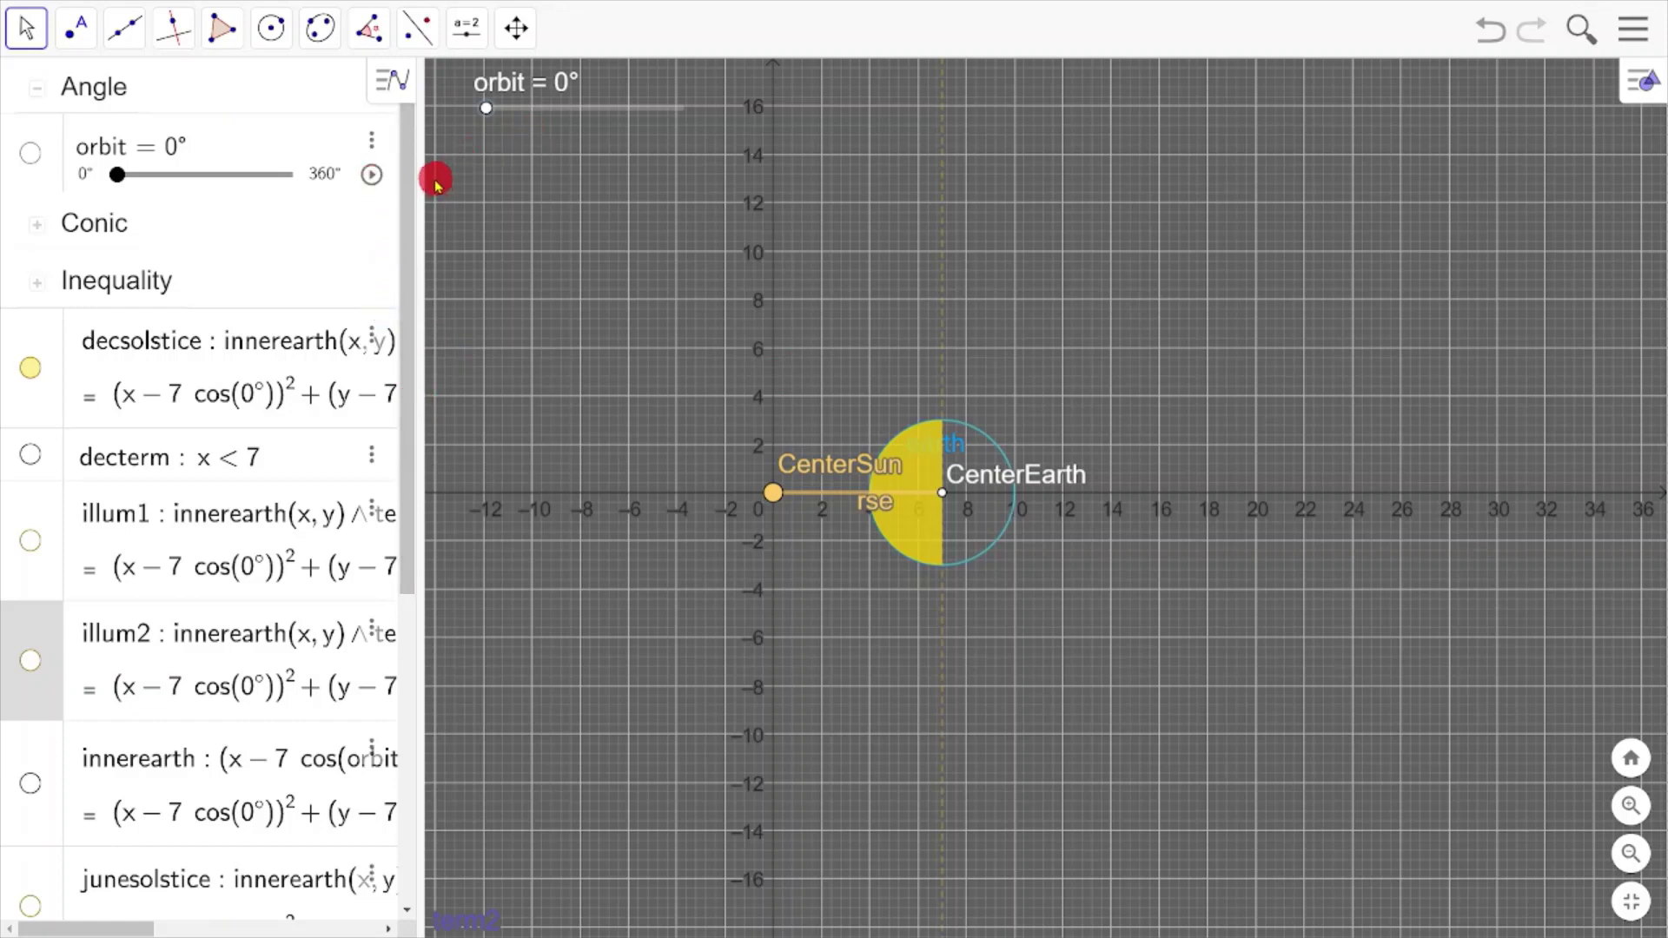
Play the orbit angle's animation briefly, stop it, and hide the term2 inequality in the graphics view.
click(373, 174)
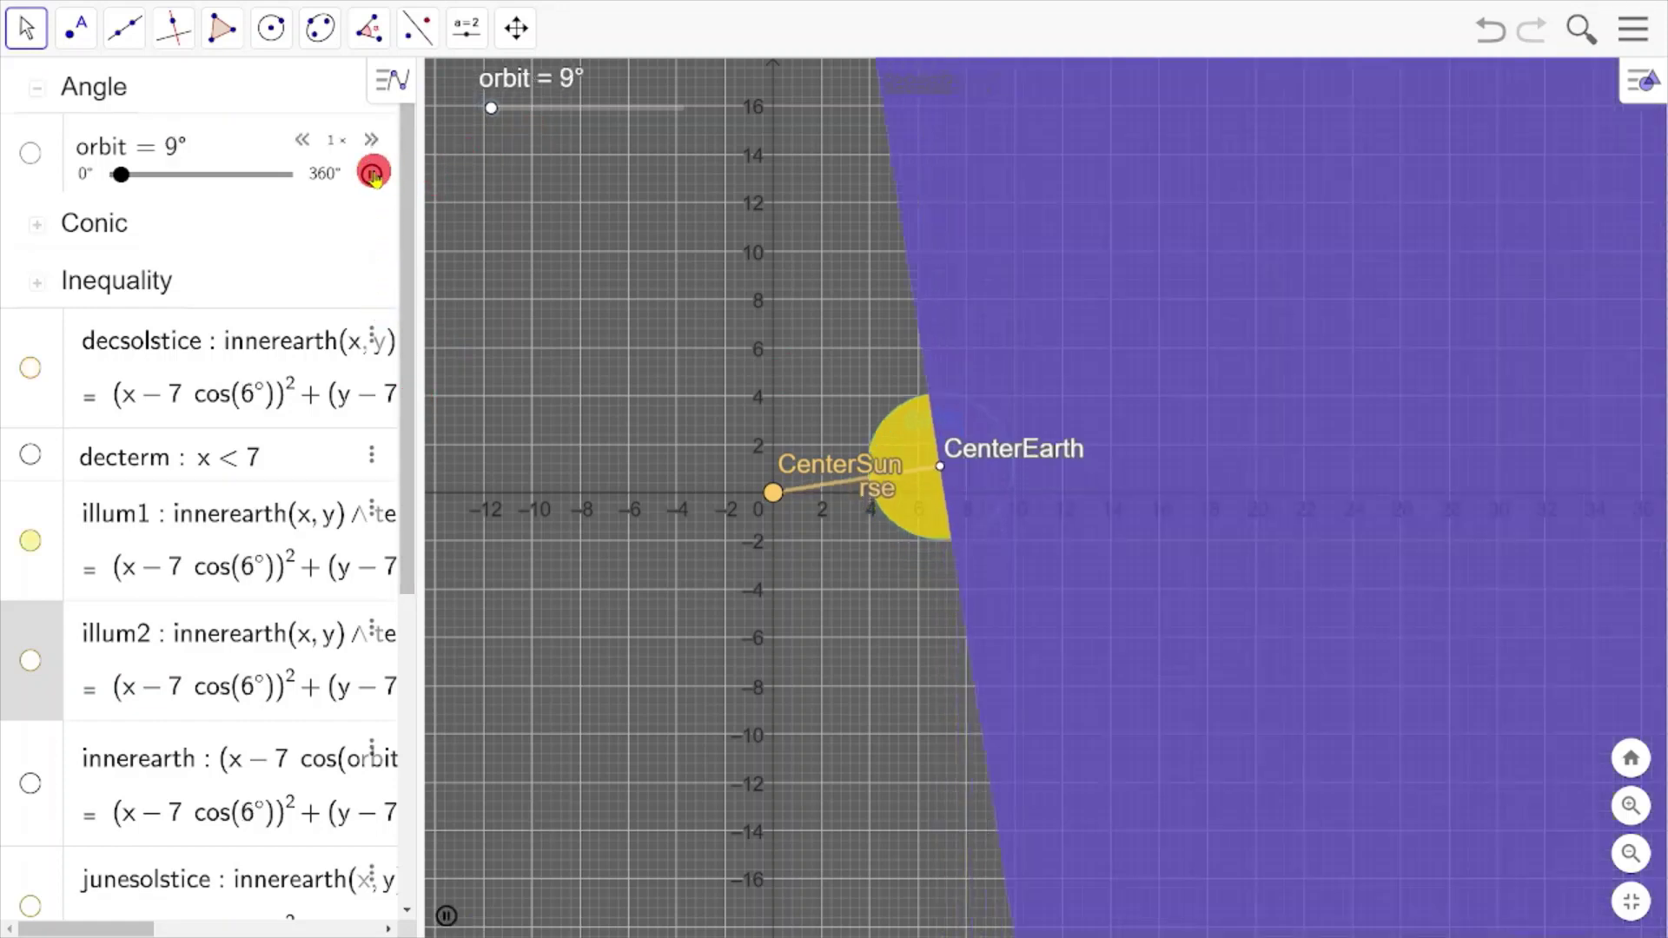
click(373, 174)
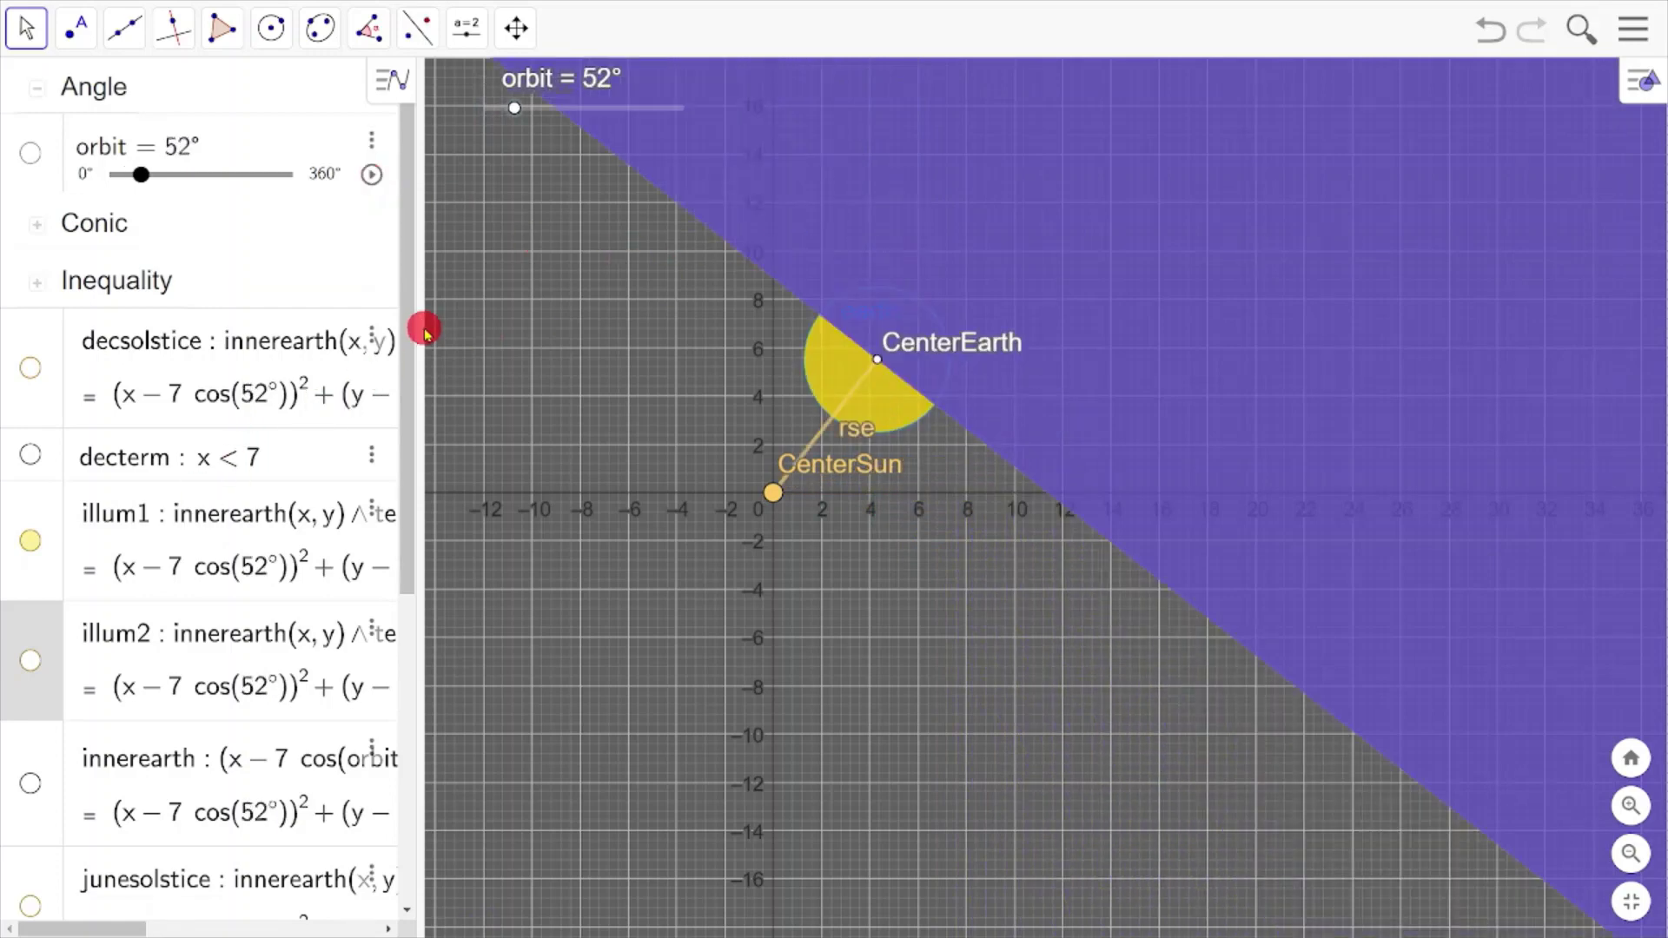
drag(409, 312, 388, 633)
click(34, 682)
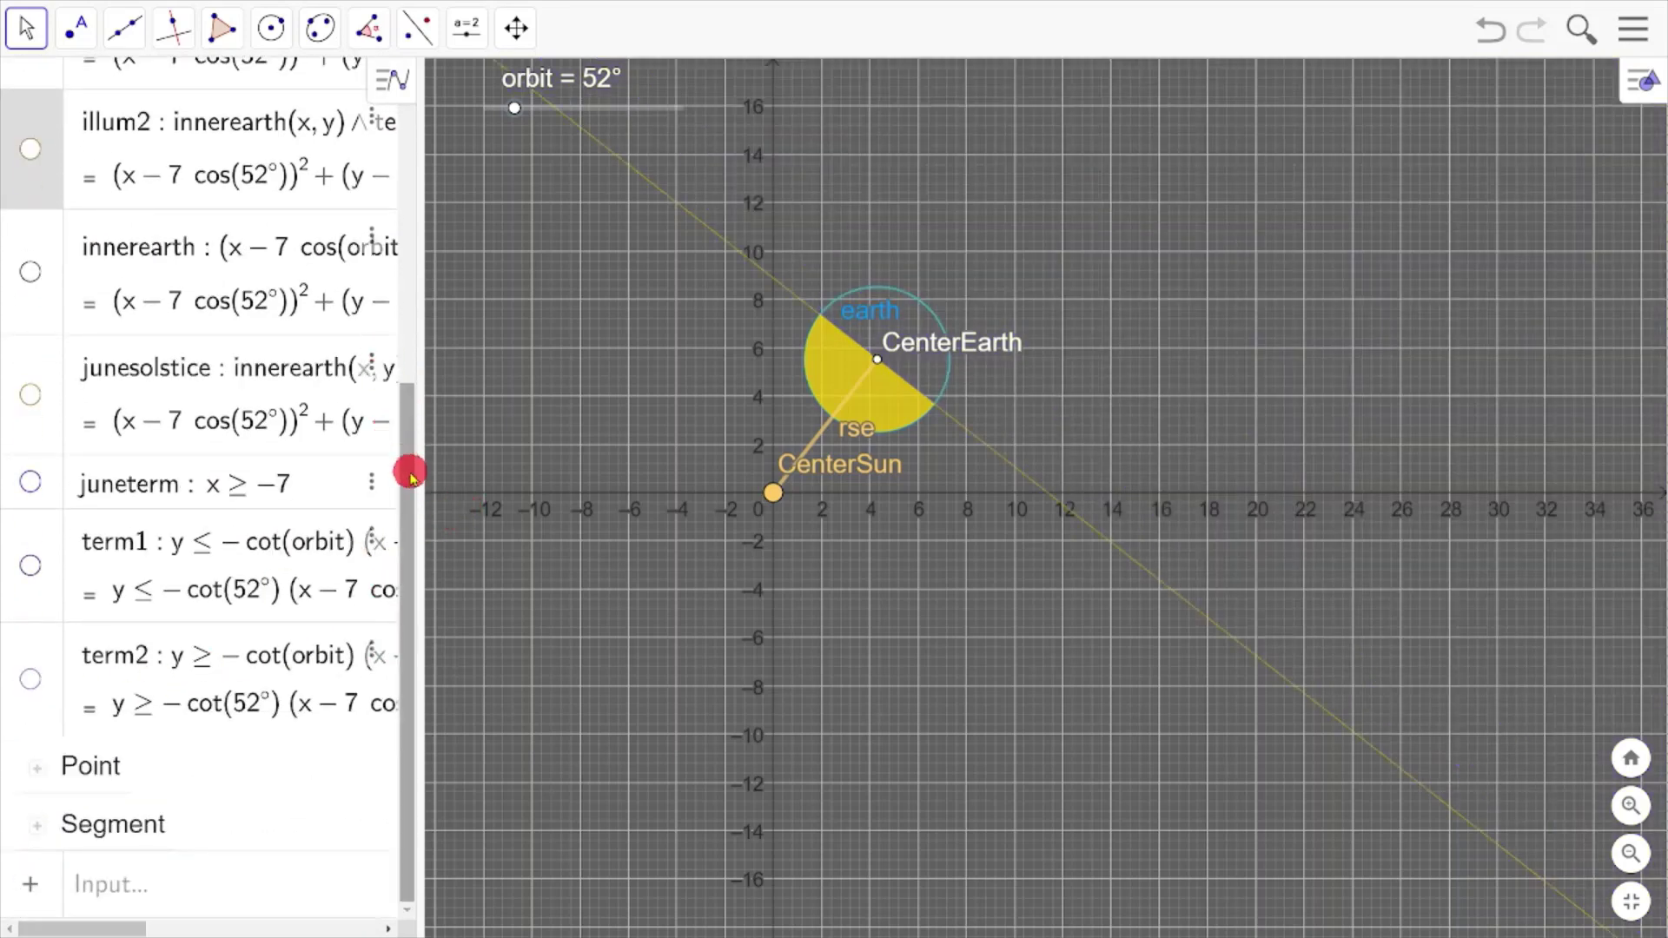
Play the orbit angle's animation to check Earth's illuminated half around the whole orbit.
drag(411, 474, 387, 139)
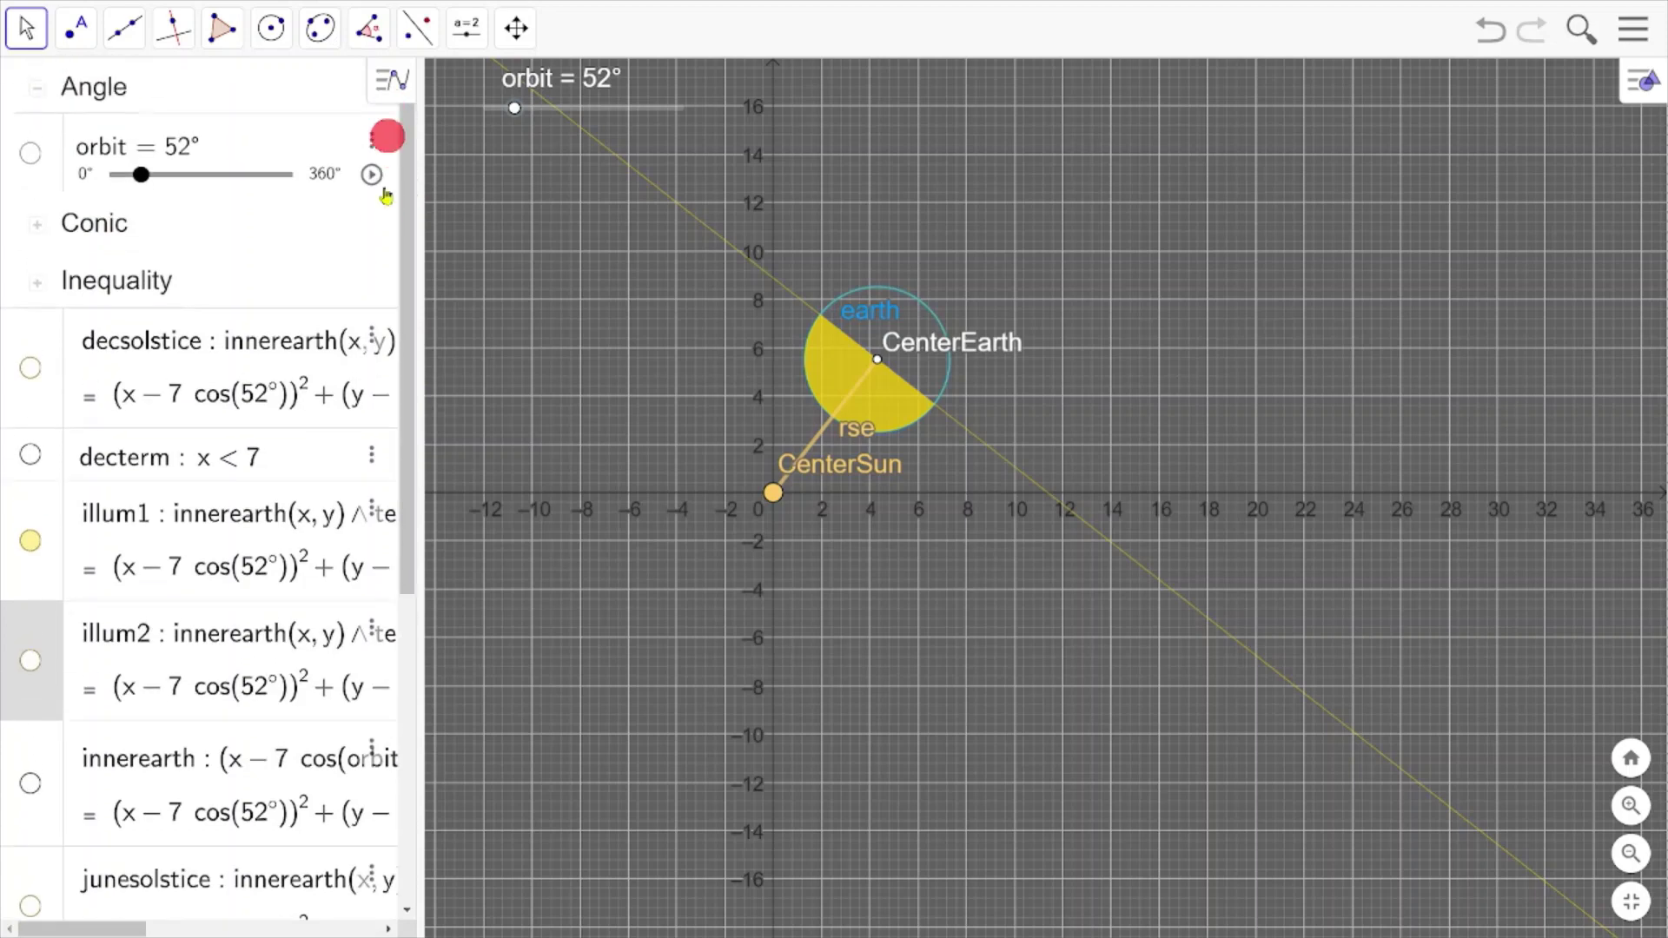
click(372, 176)
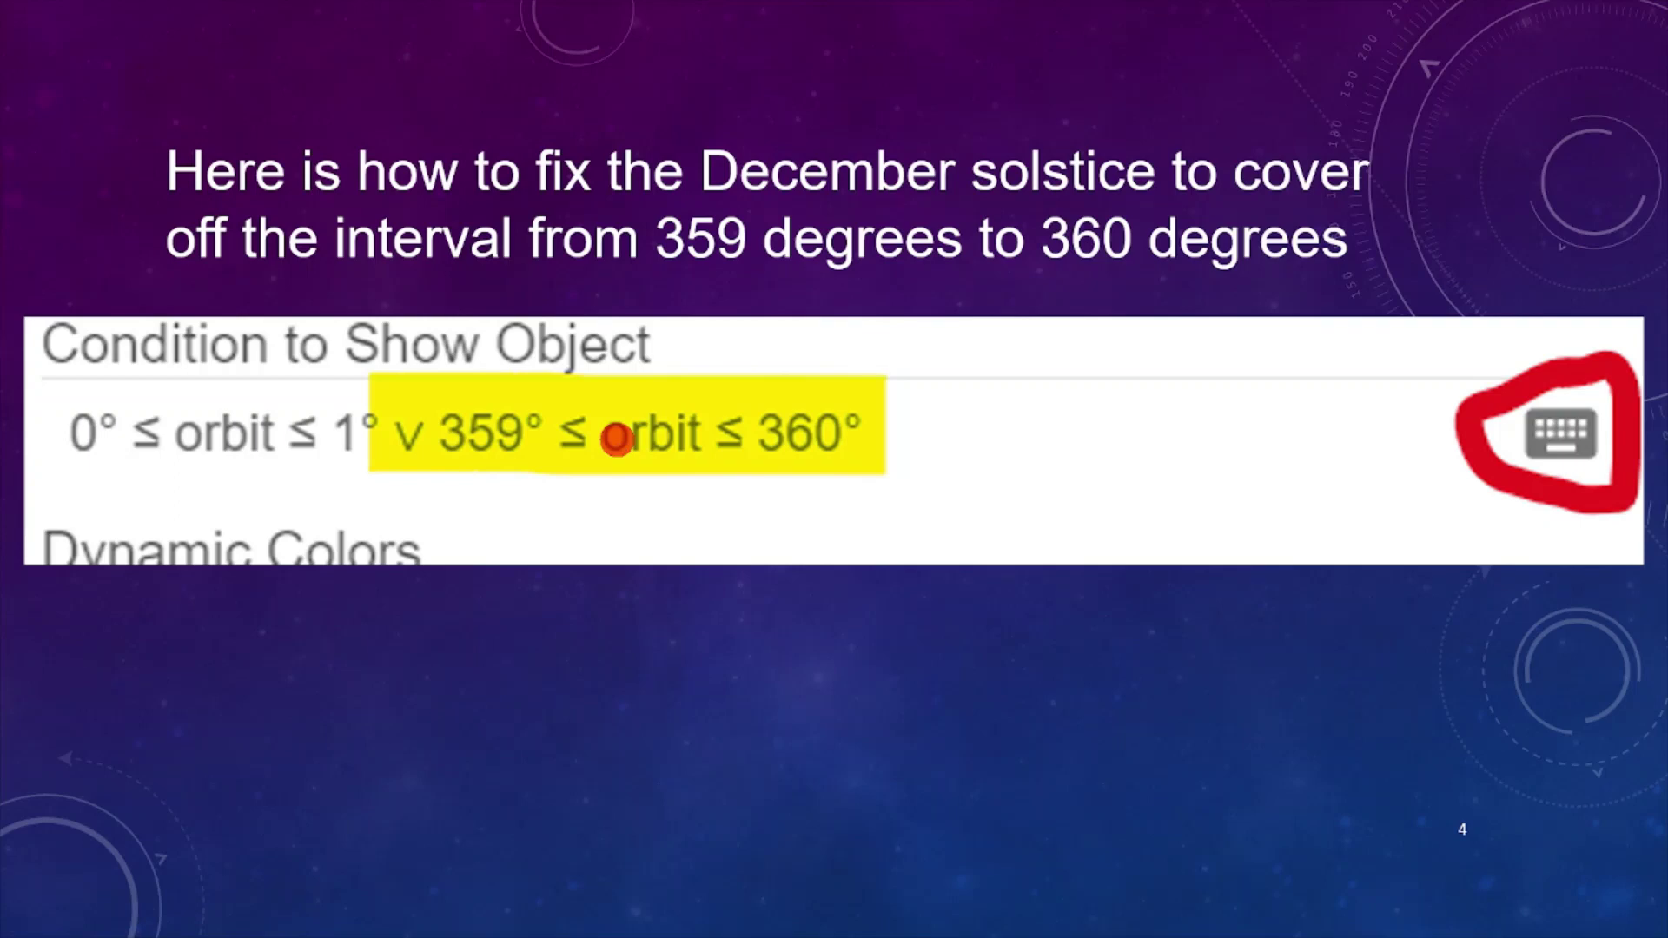
key(Right)
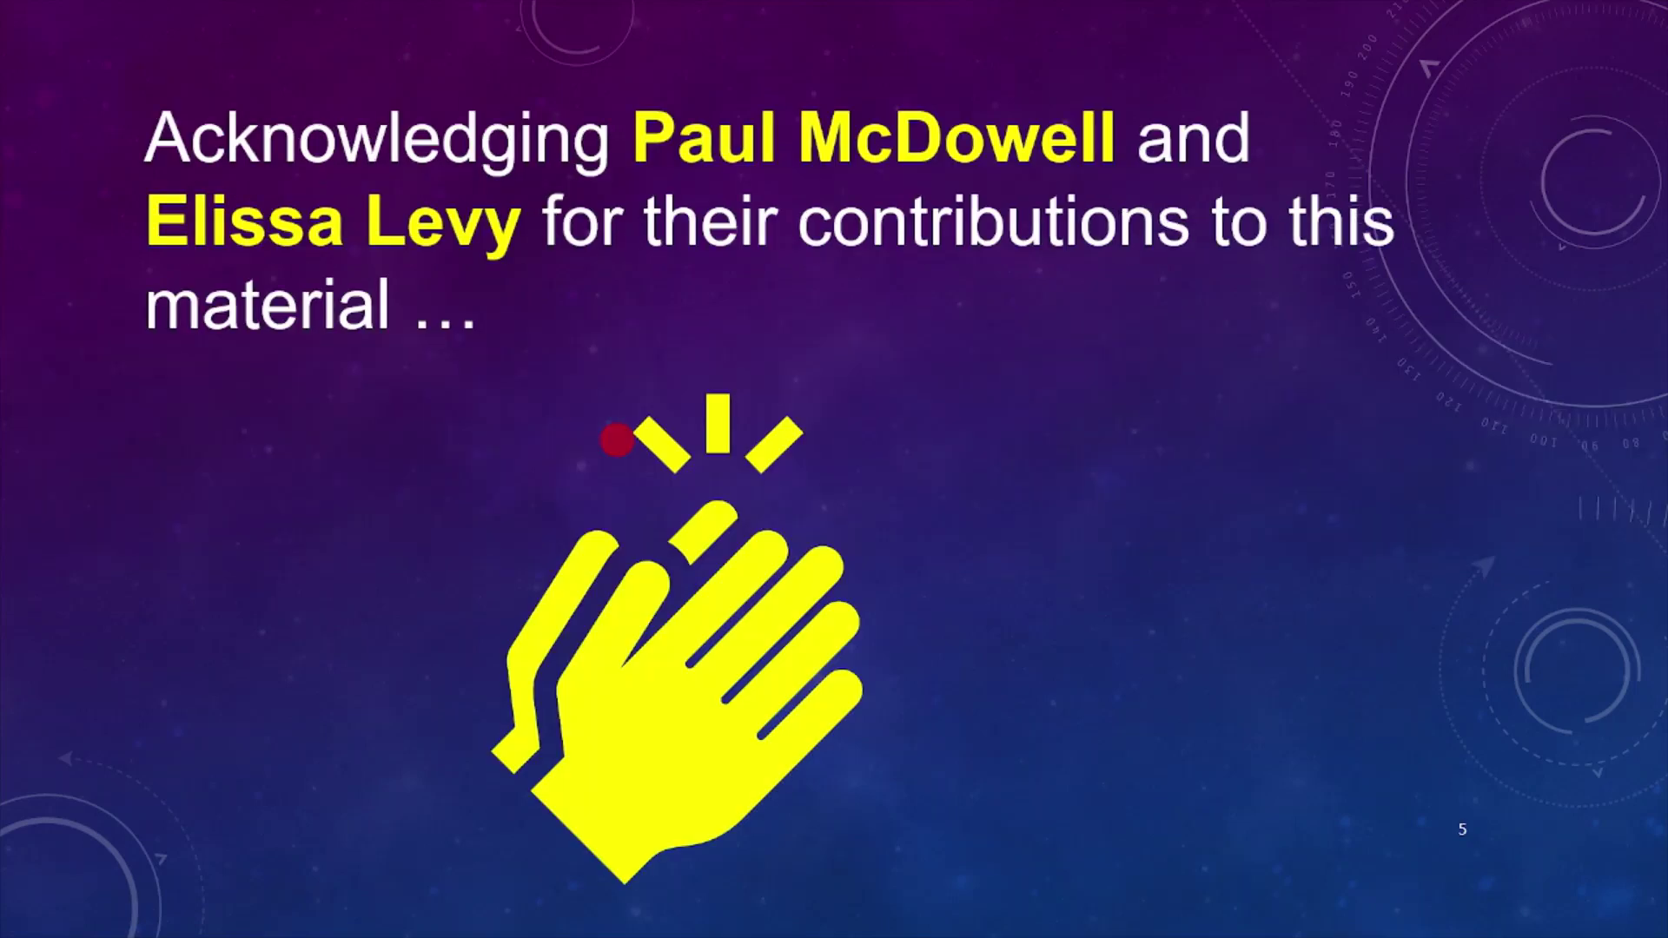
key(Right)
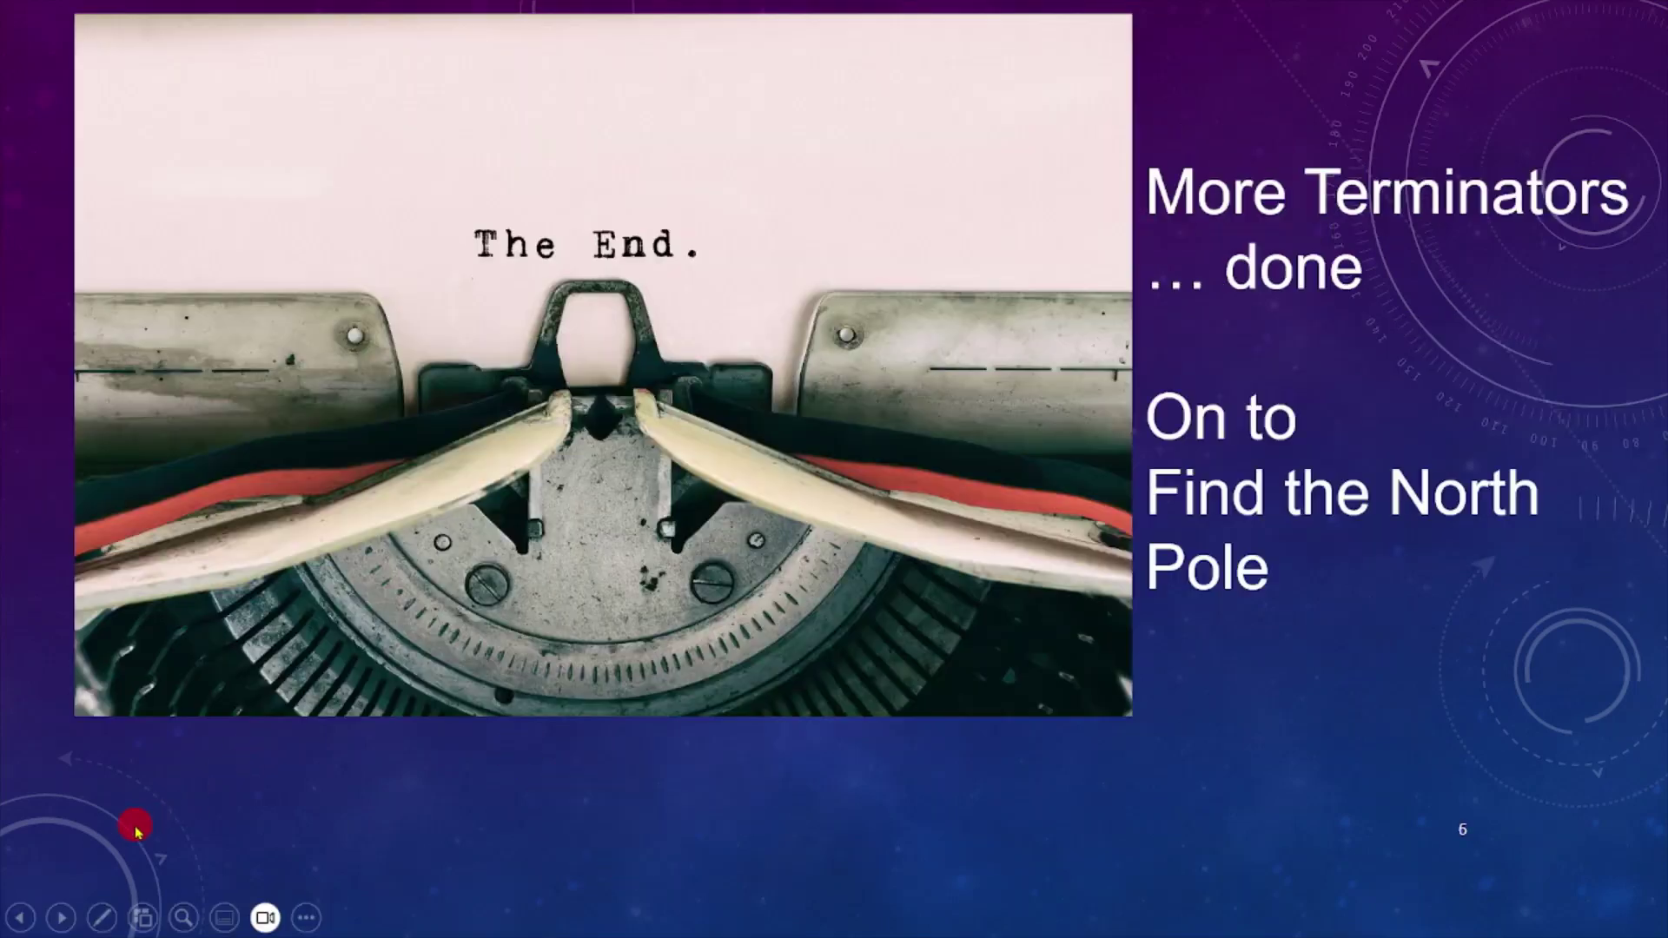